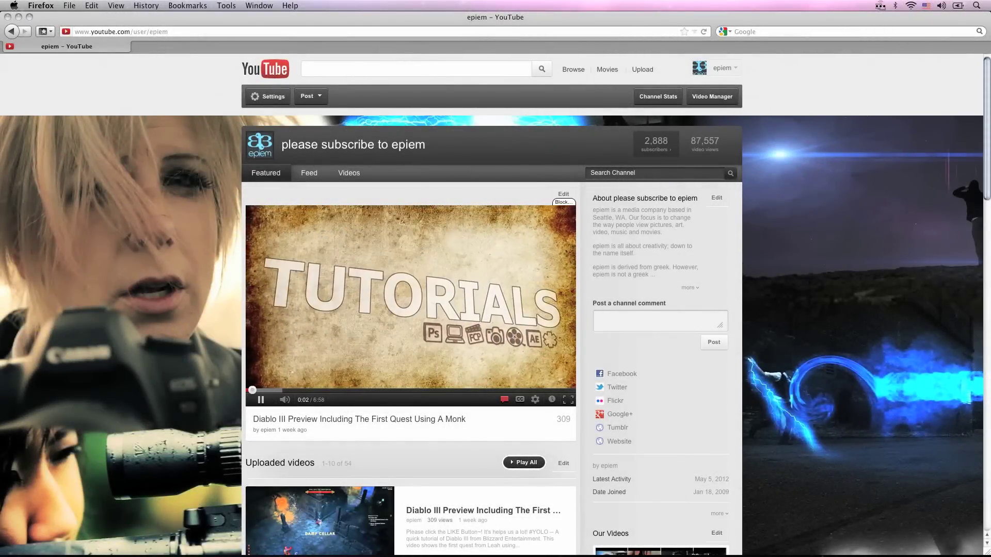
Scroll down the channel page's video list to the bottom with End, then back up to review it
scroll(496, 305, down, 15)
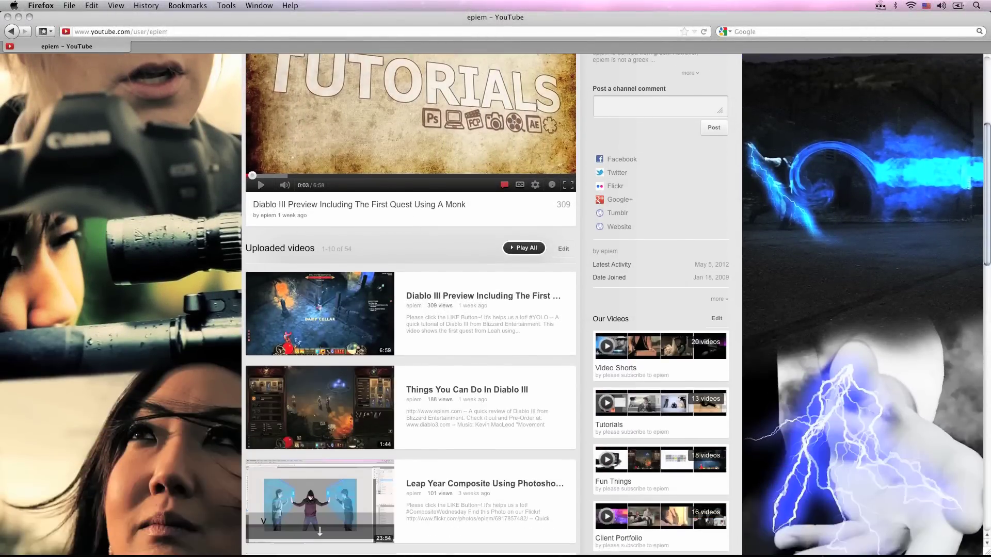
scroll(495, 305, down, 10)
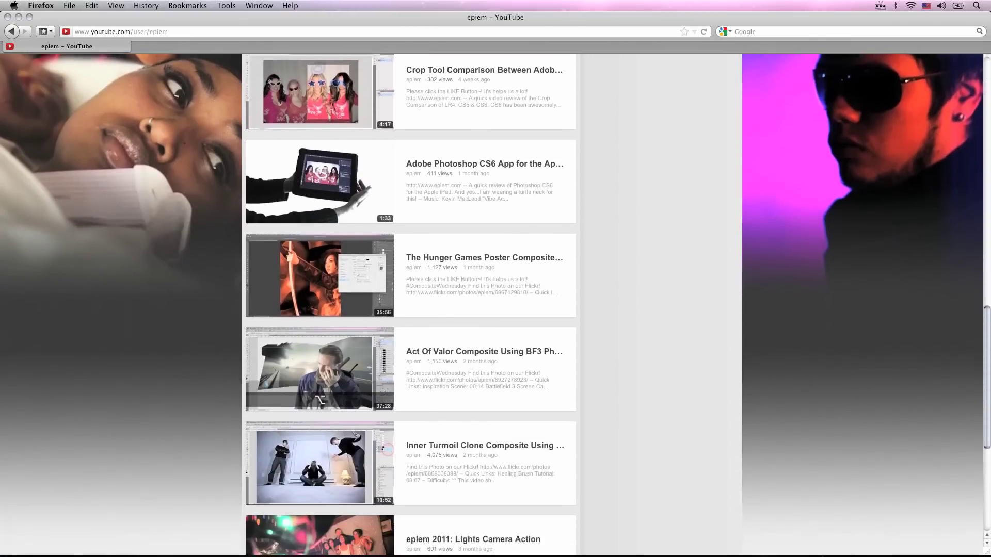
scroll(495, 305, down, 3)
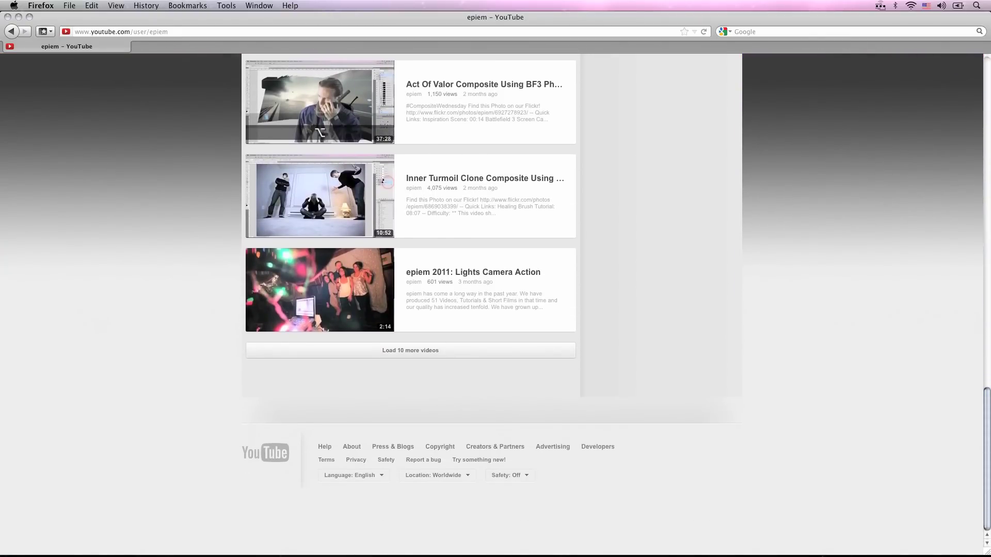
scroll(496, 304, up, 20)
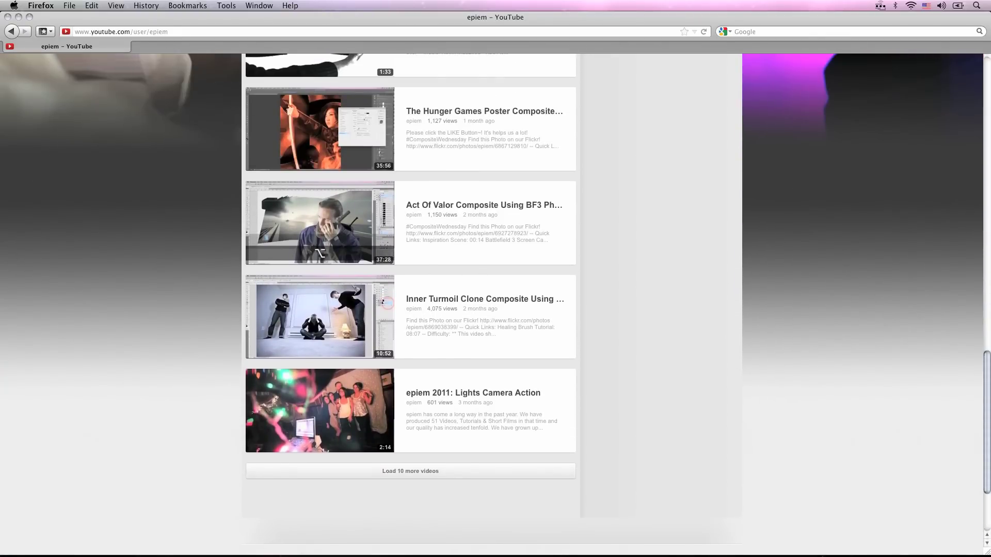
key(End)
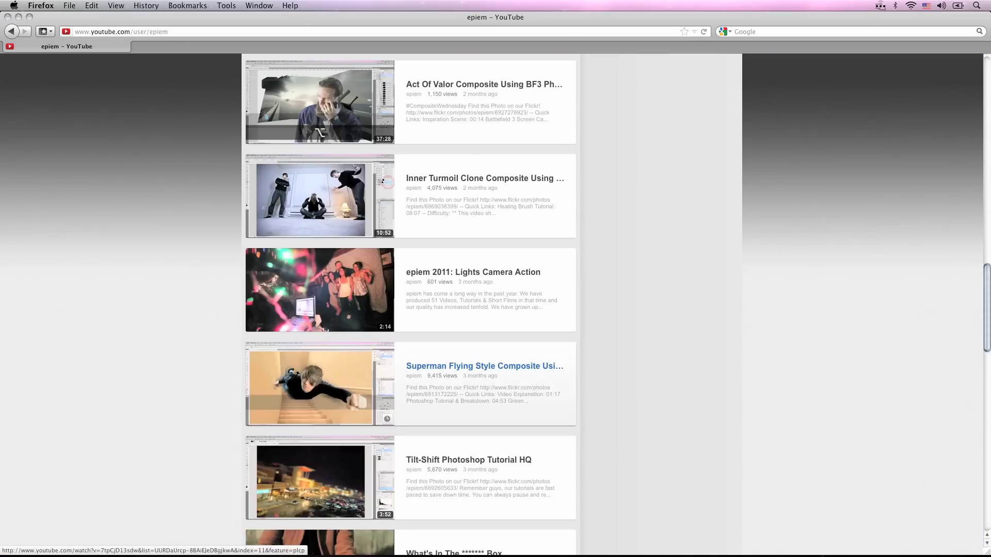
scroll(495, 304, down, 14)
scroll(496, 304, down, 5)
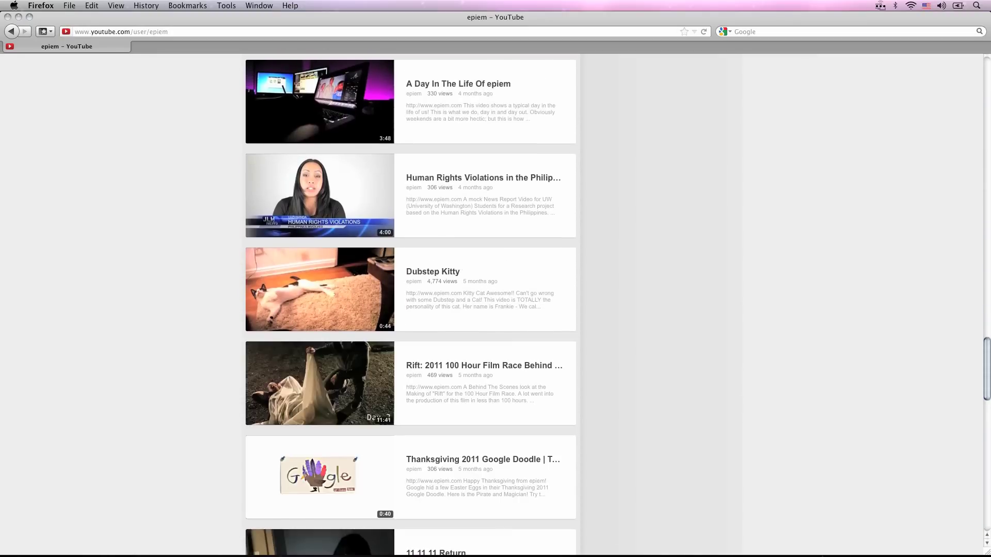
scroll(495, 305, down, 18)
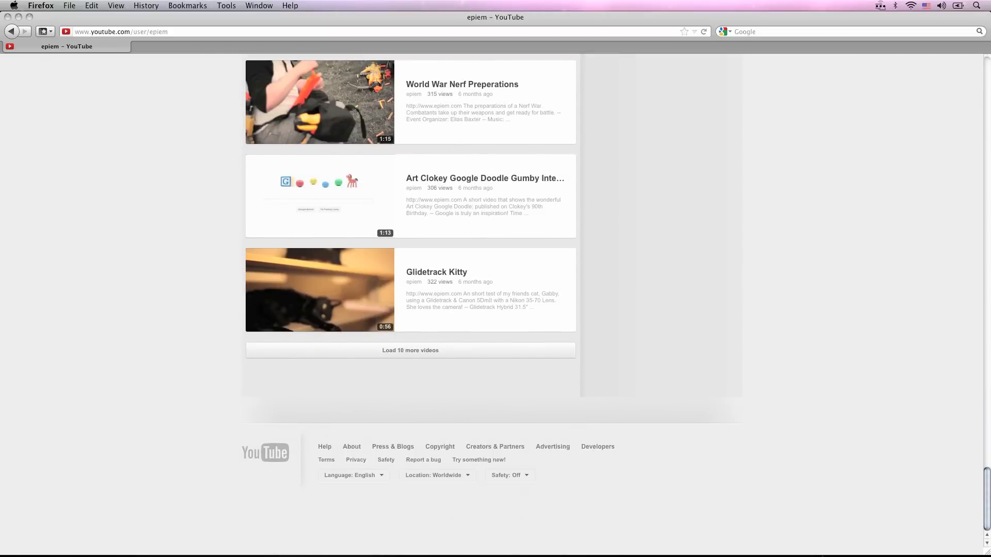
scroll(496, 304, down, 18)
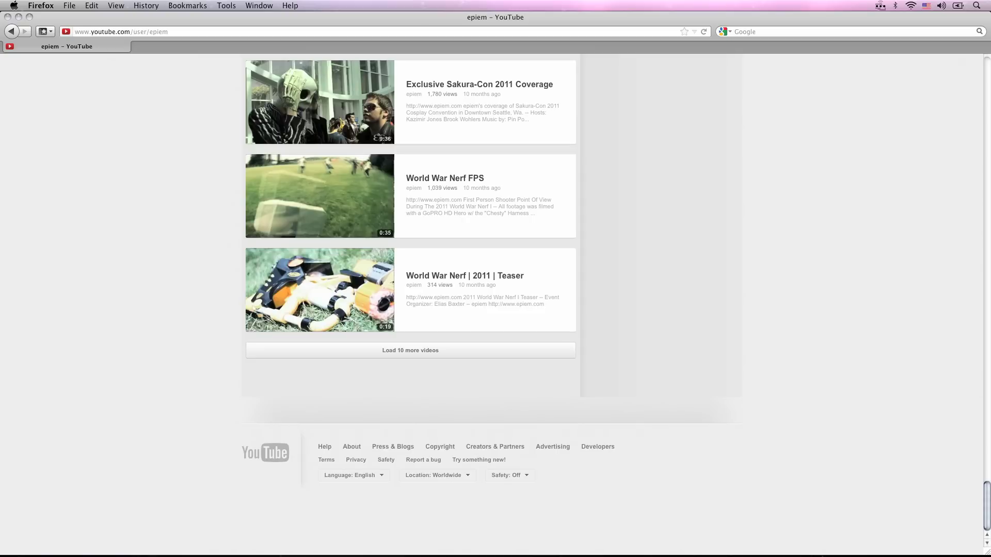
scroll(410, 304, up, 20)
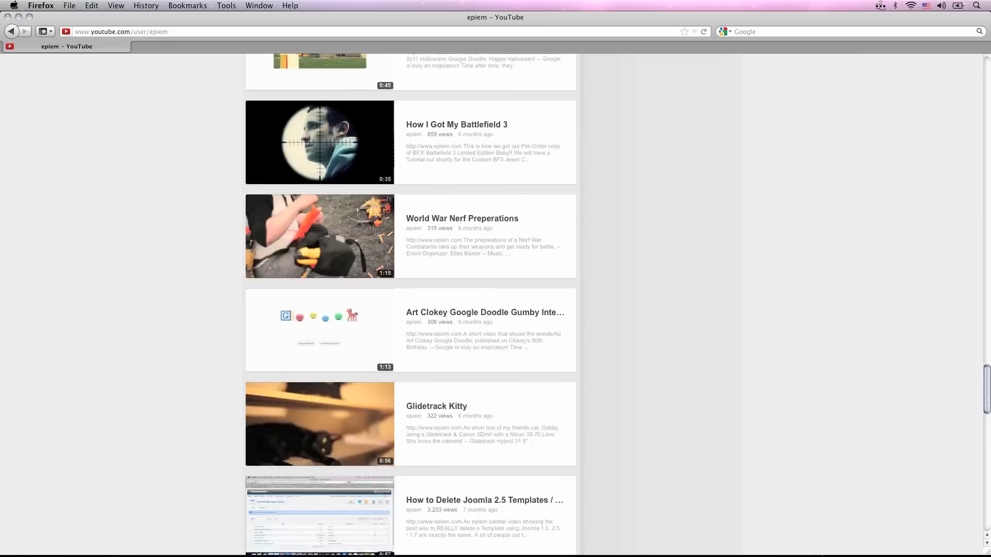
scroll(410, 305, up, 20)
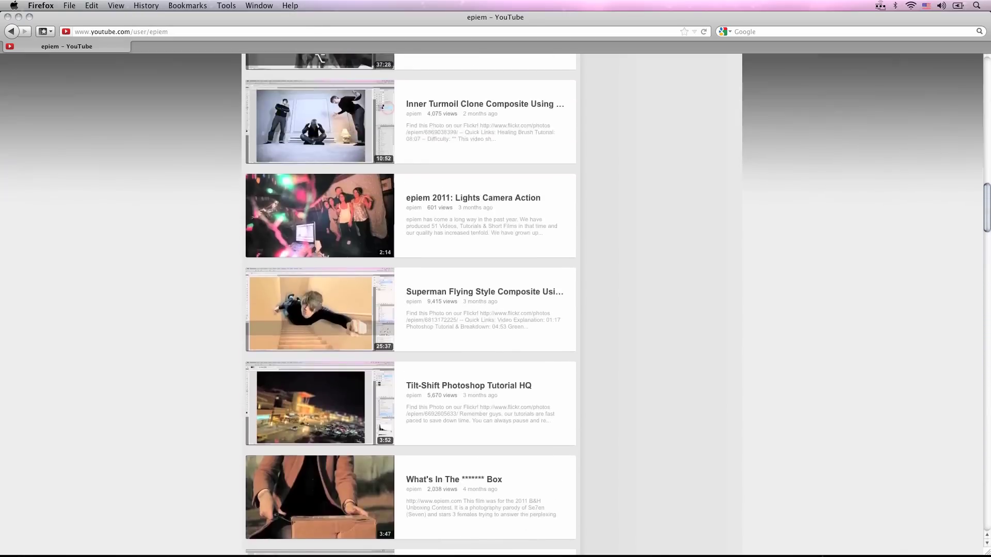
scroll(411, 304, up, 10)
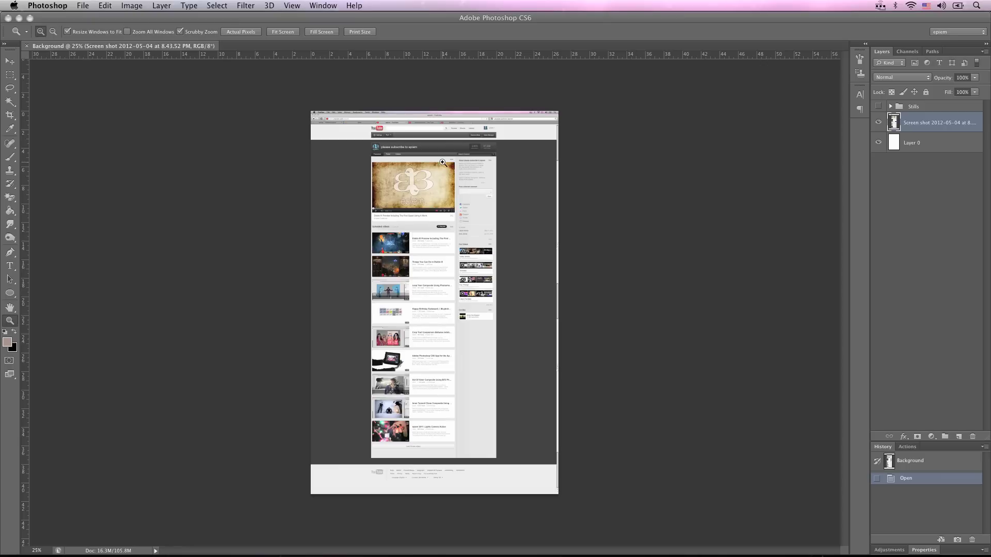
Zoom in and drag two vertical guides to the content column's left and right edges, then zoom back out
drag(366, 166, 443, 255)
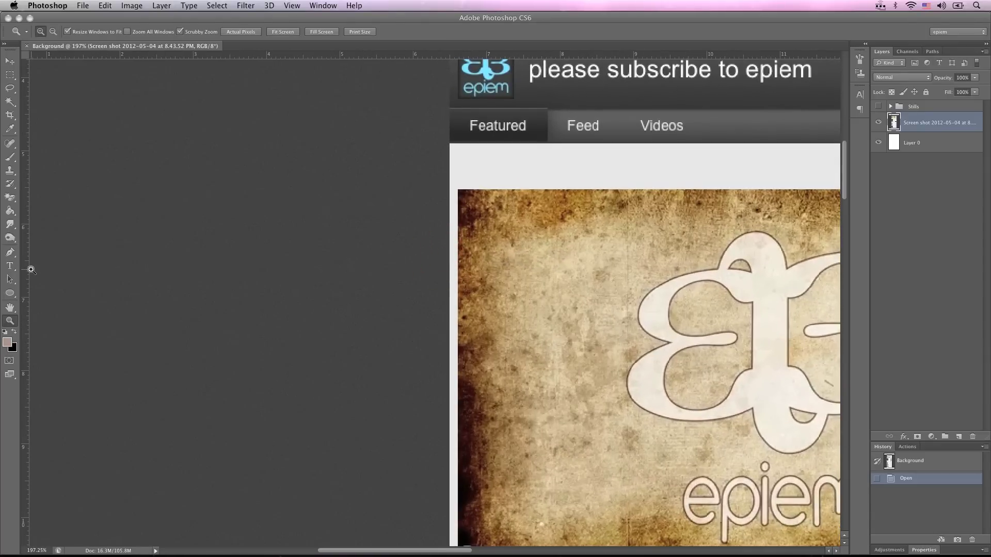
drag(26, 268, 450, 334)
scroll(450, 334, right, 15)
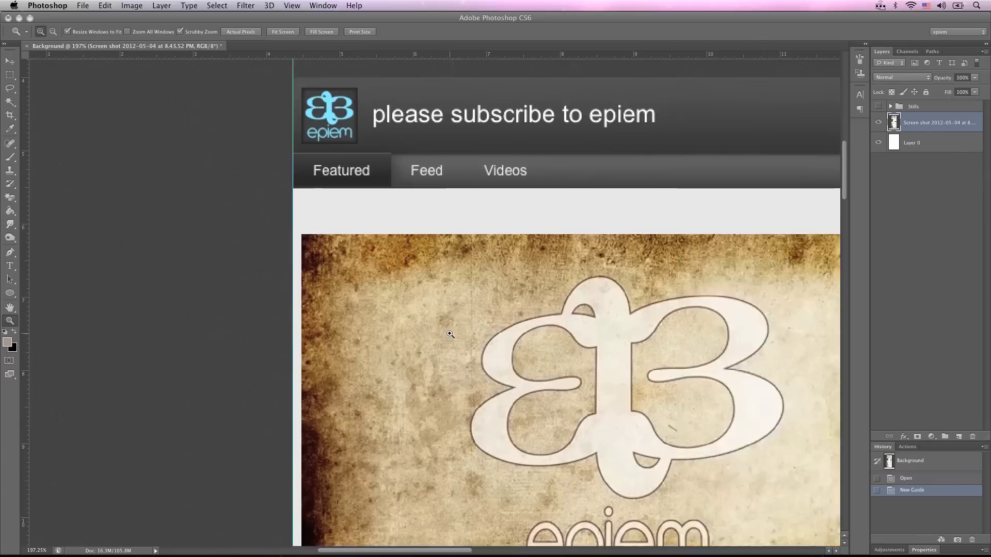
scroll(450, 333, left, 15)
drag(347, 330, 449, 336)
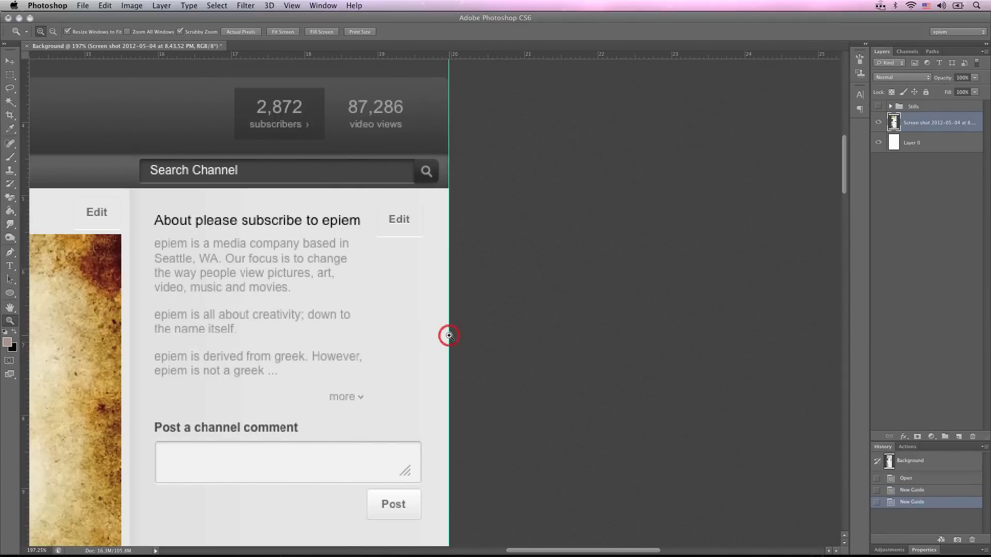
key(z)
alt+click(449, 336)
alt+click(449, 335)
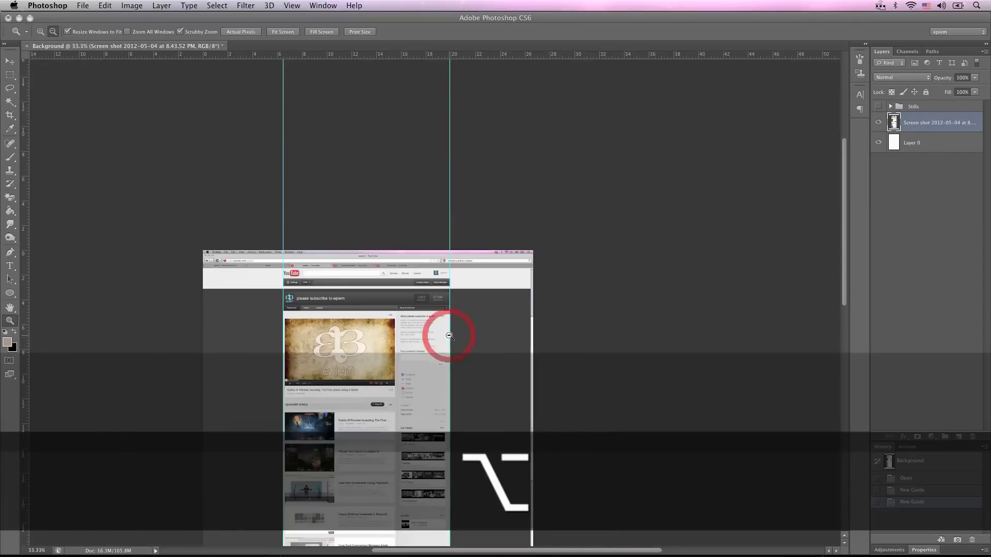
scroll(449, 336, down, 5)
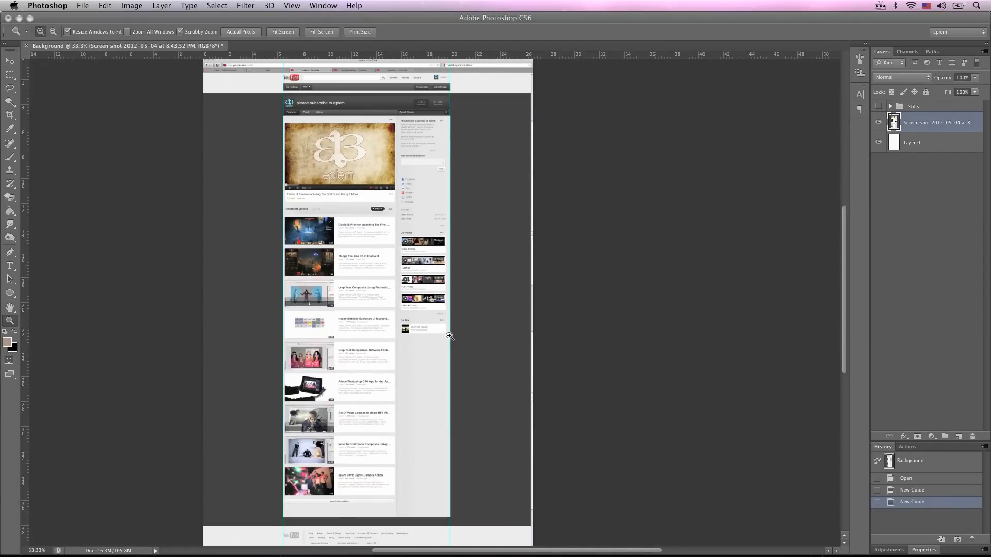
Marquee-select the full content column between the guides and copy it to Layer 1
key(m)
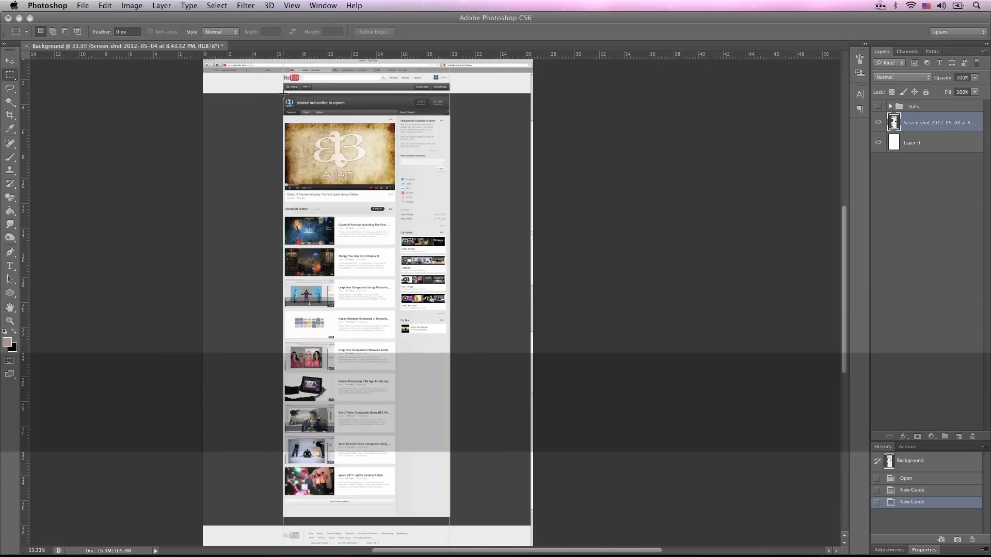
drag(282, 90, 451, 526)
key(z)
click(359, 530)
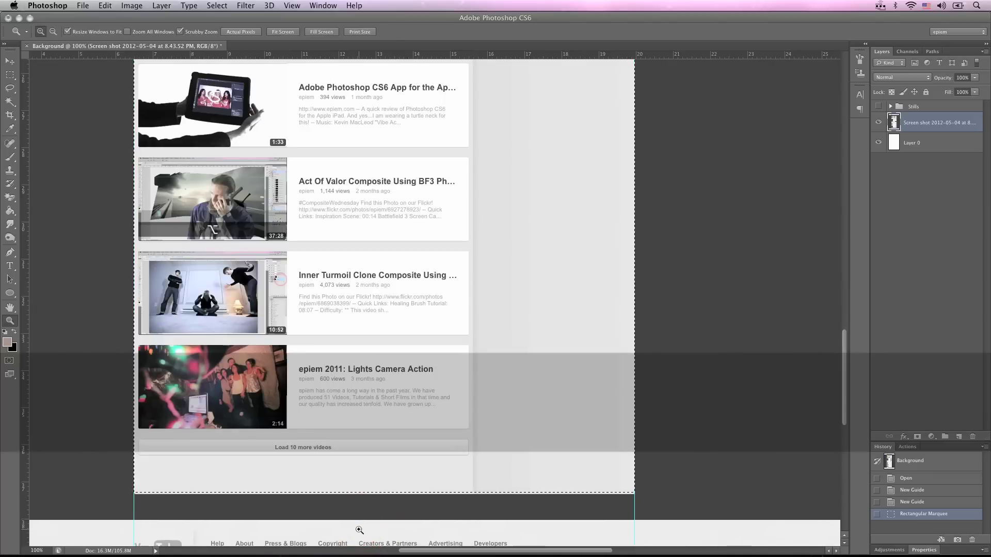
key(m)
drag(633, 422, 131, 493)
key(super+j)
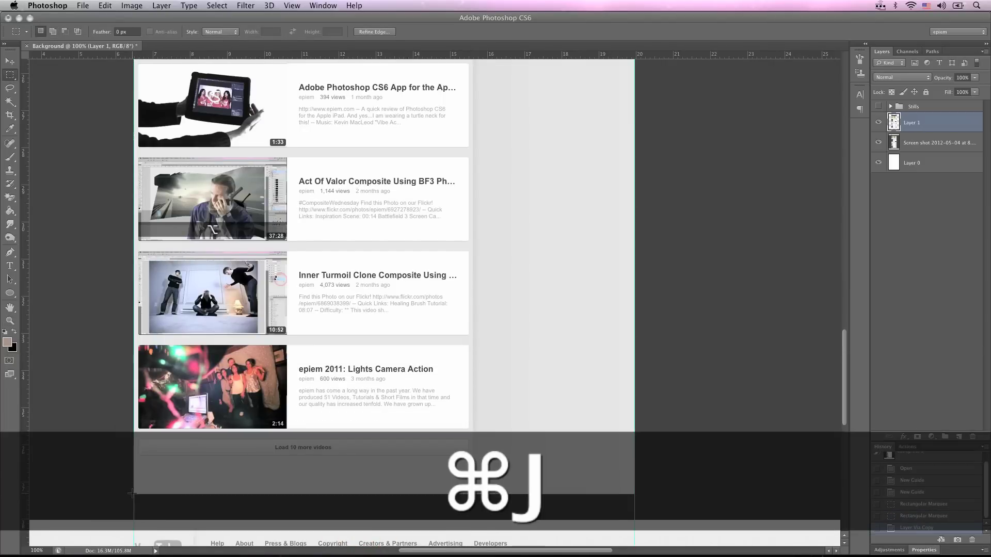
Fit the document in view, make the screenshot layer active, and zoom into the bottom-left corner
key(z)
alt+click(416, 290)
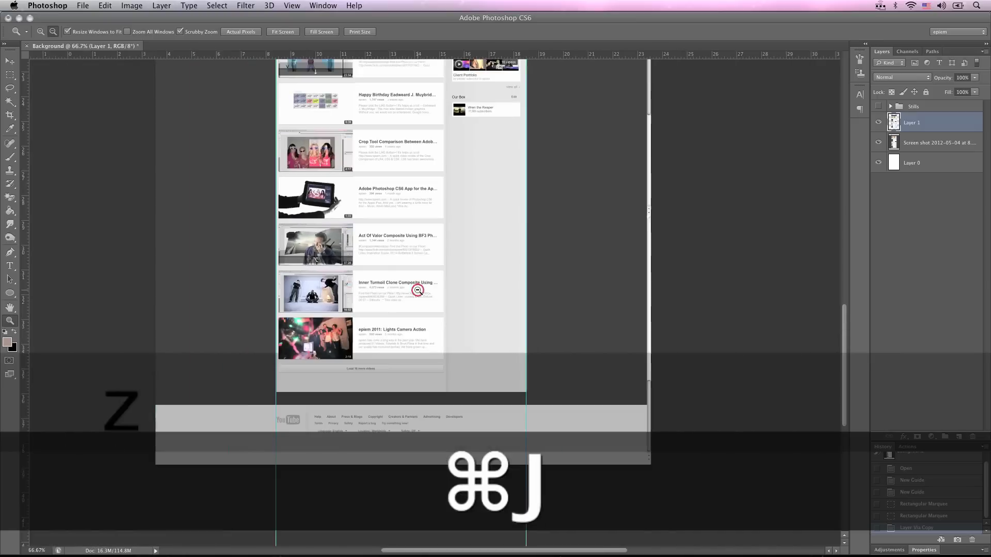
click(284, 32)
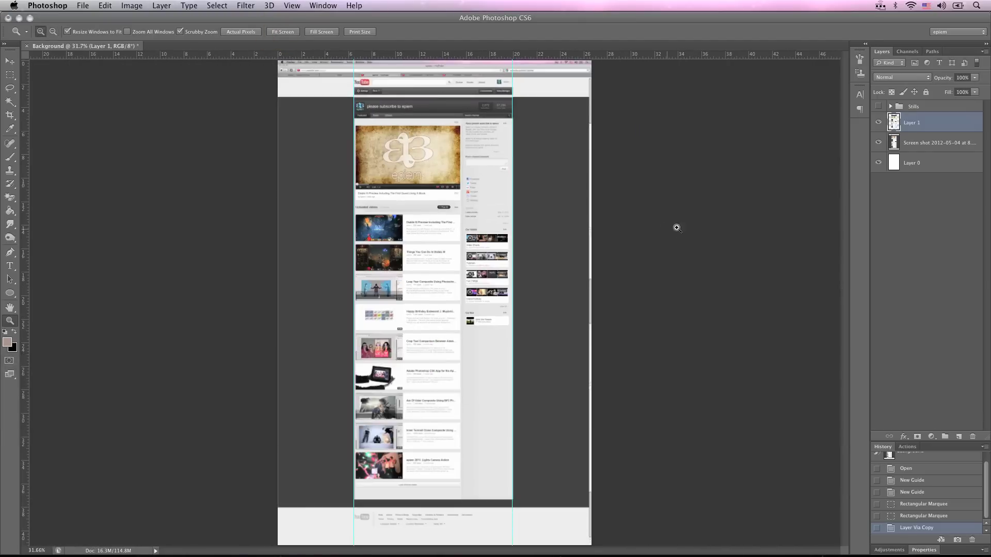
click(948, 147)
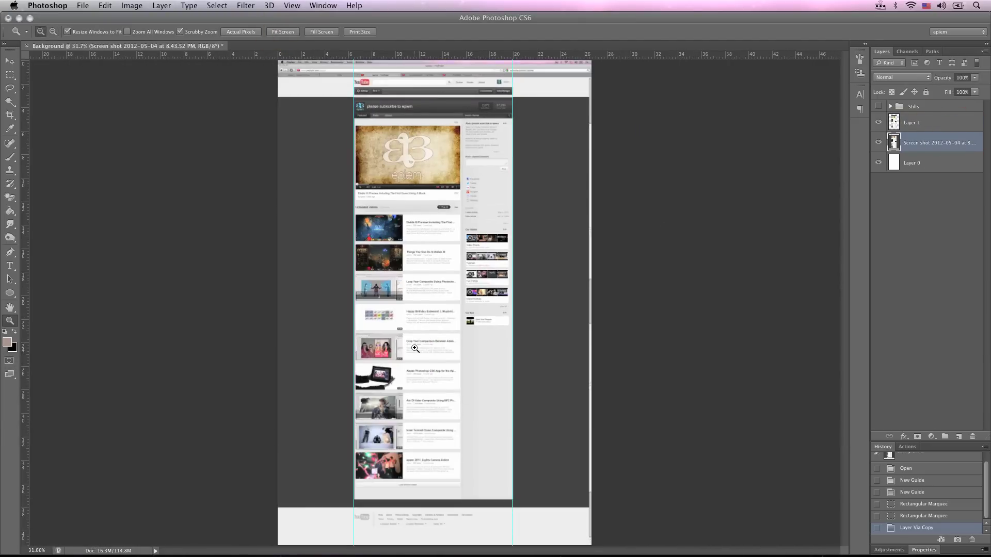
drag(270, 520, 357, 481)
Marquee-select the light grey footer band, nudge the outline into place, and copy it to Layer 2
key(m)
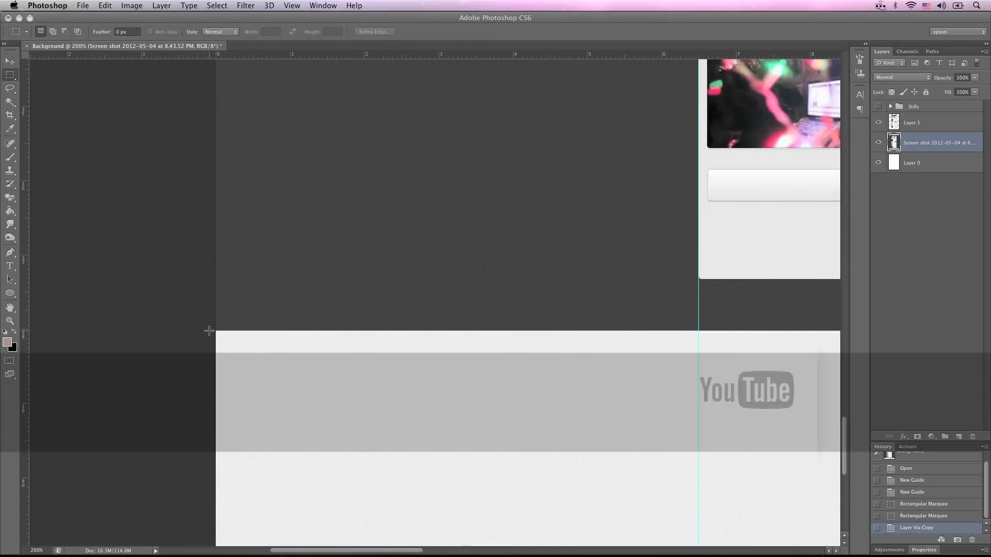
drag(209, 330, 791, 530)
scroll(582, 482, left, 5)
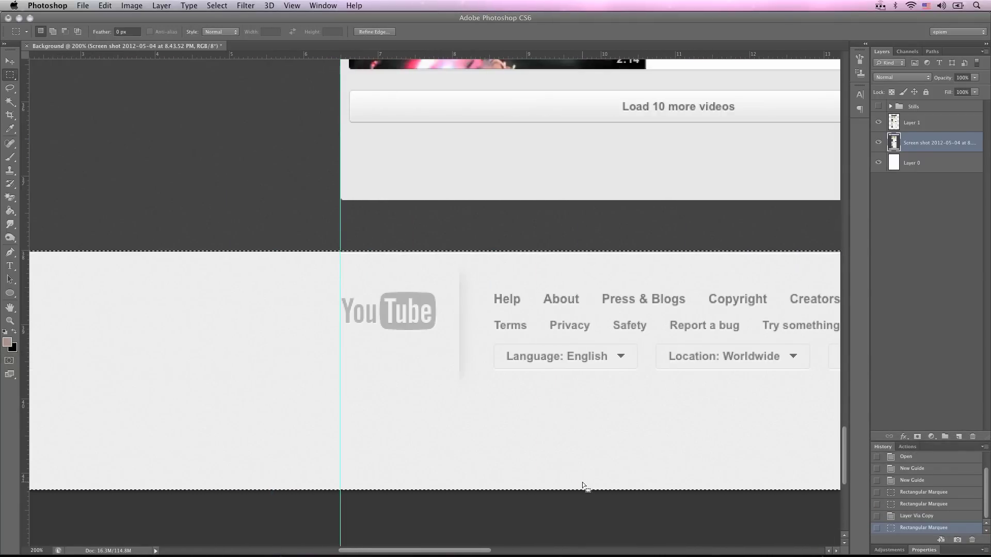
key(Down)
key(Up)
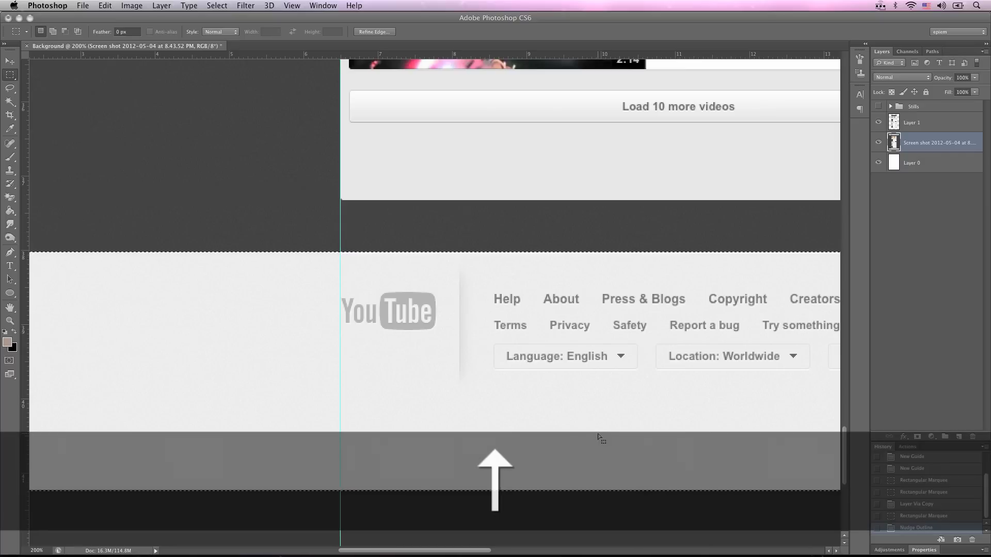
key(super)
key(super+j)
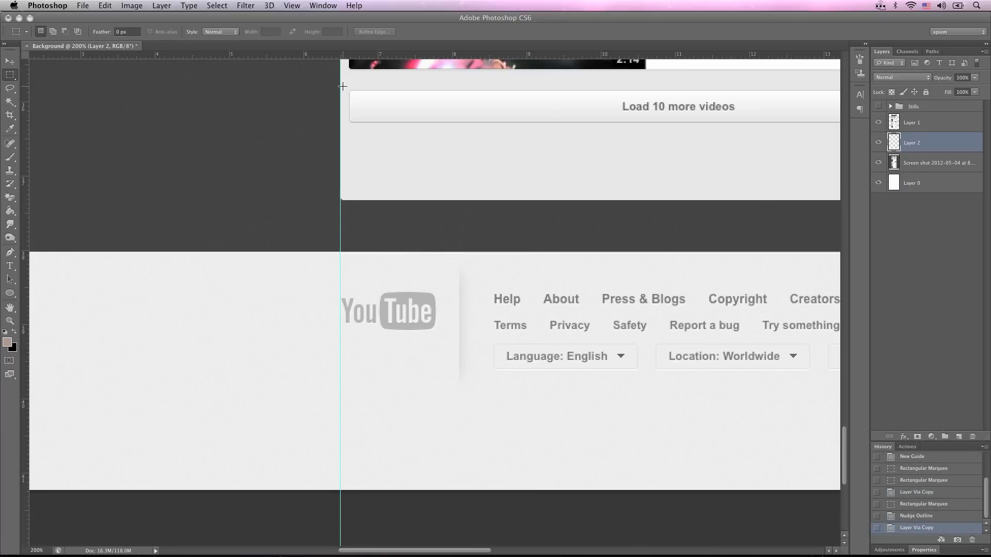
Fit the page in view and create an empty Layer 3 positioned below Layer 2
key(z)
click(282, 32)
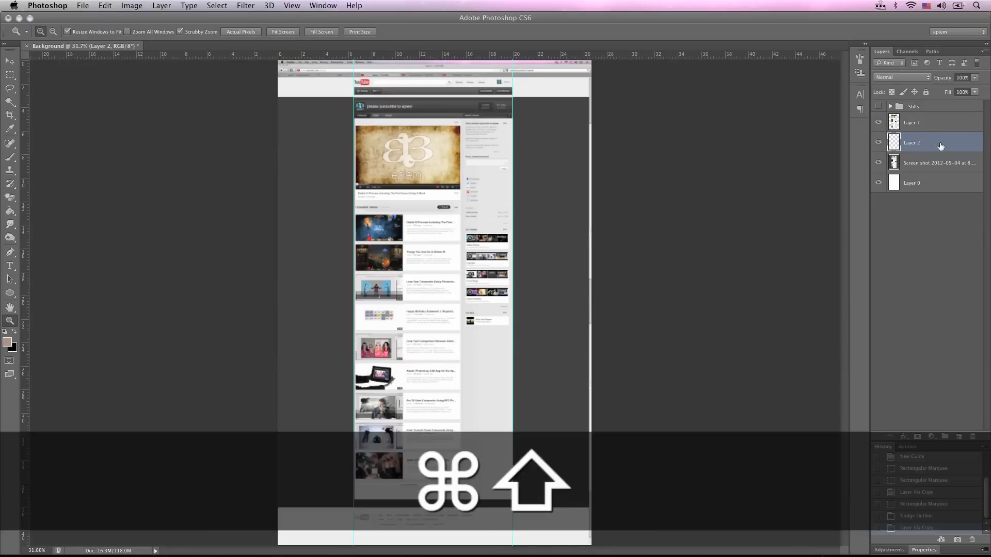
key(super+shift+n)
key(Return)
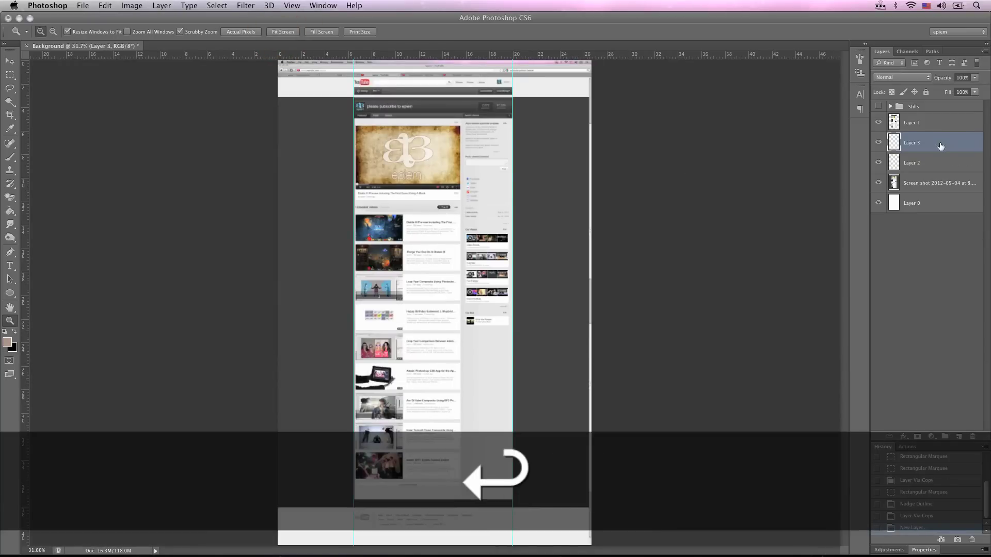
drag(940, 146, 942, 176)
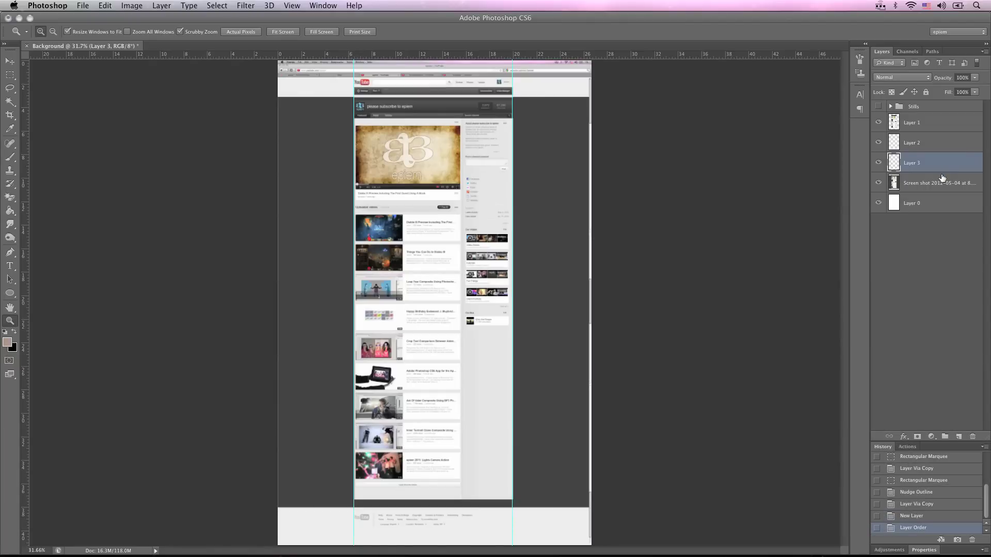
Fill Layer 3 with the dark grey custom pattern
key(shift+BackSpace)
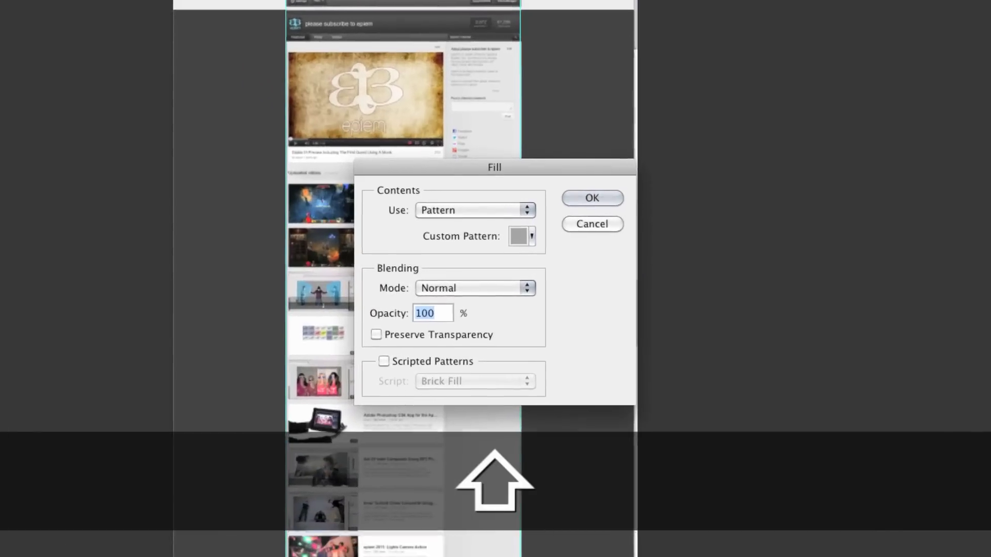
click(531, 212)
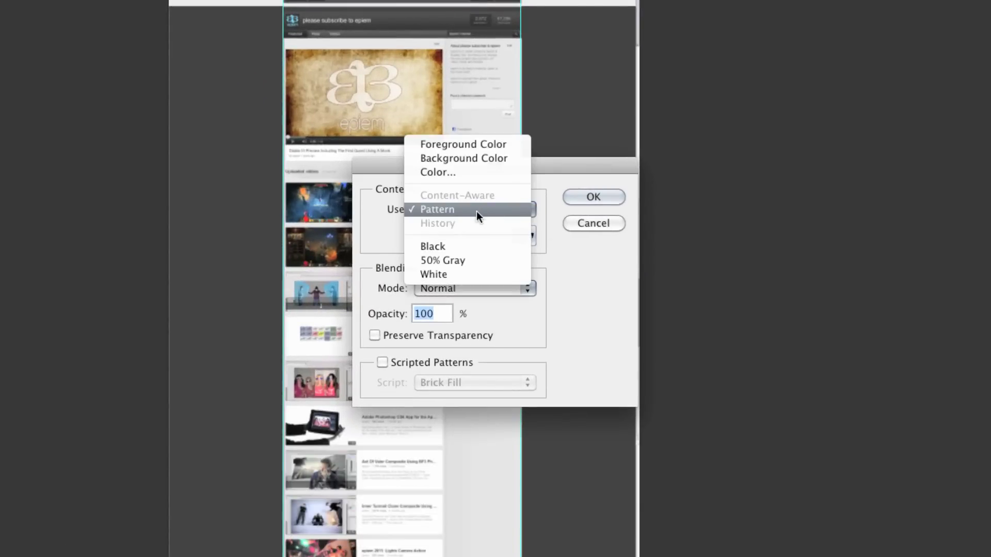
click(476, 211)
click(533, 236)
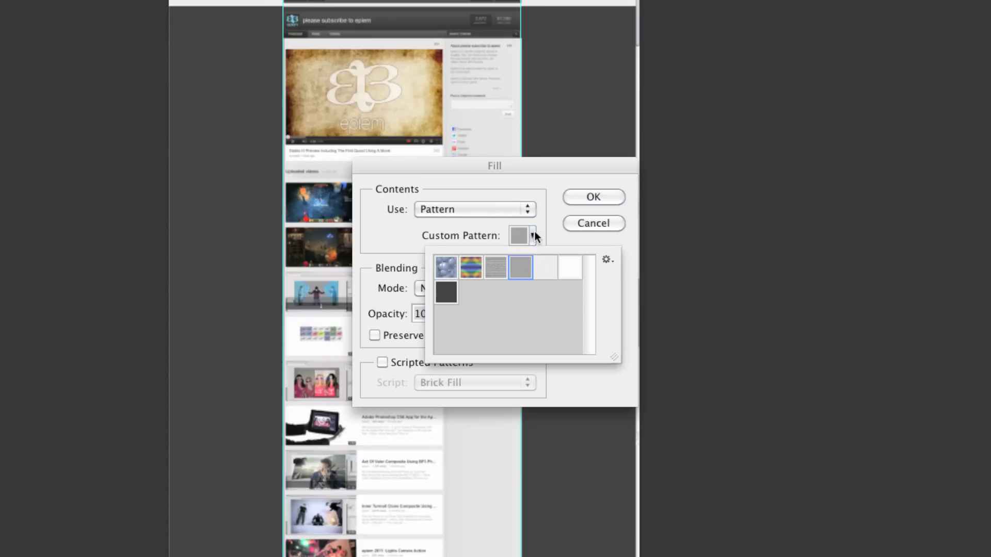
click(447, 294)
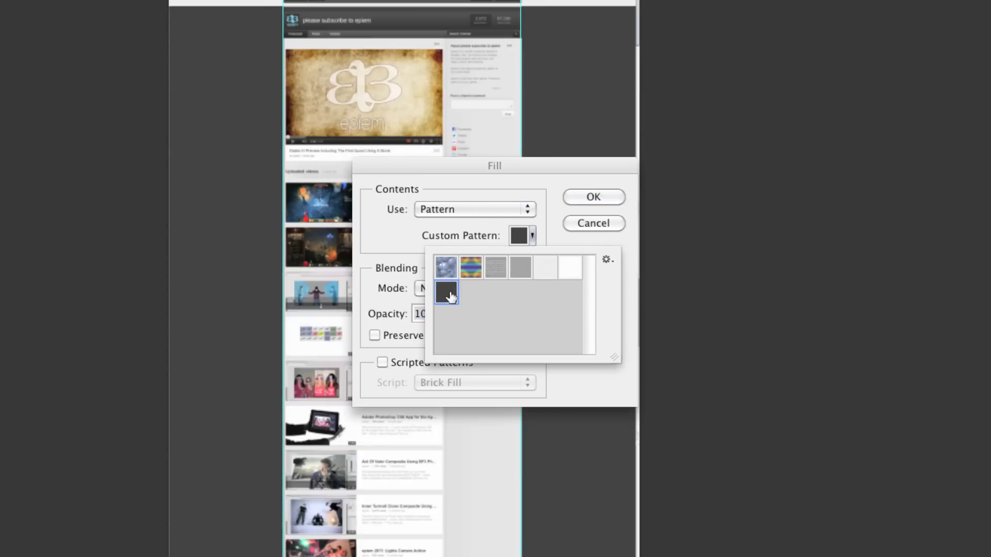
click(592, 197)
click(592, 198)
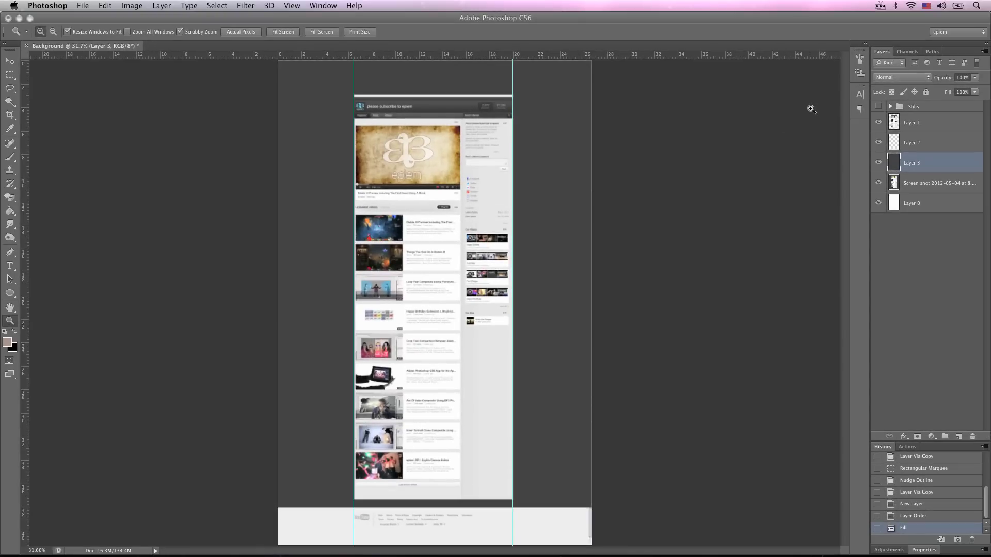
On Layer 2, zoom into the footer and spot-heal away the word Developers with a smaller brush
click(936, 145)
key(z)
click(433, 524)
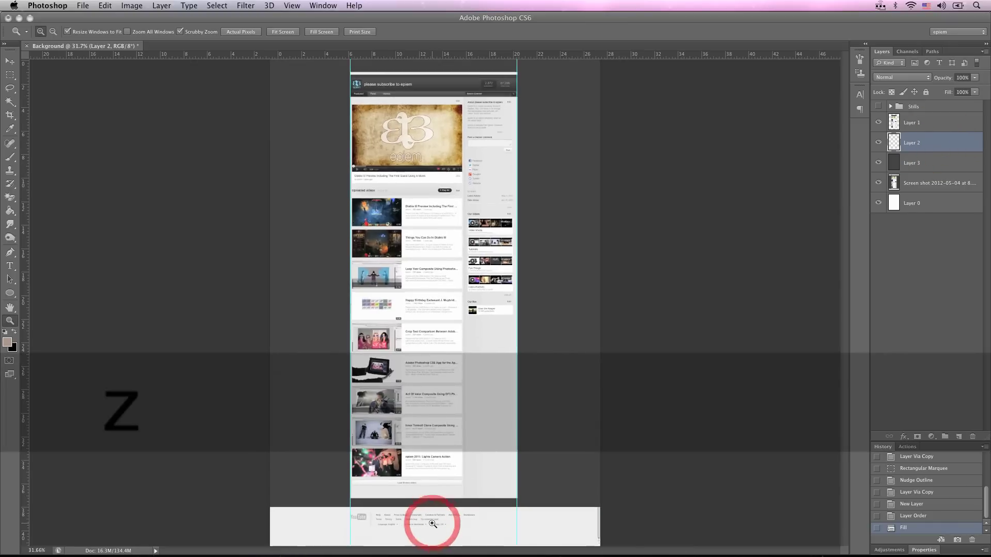
drag(432, 524, 432, 524)
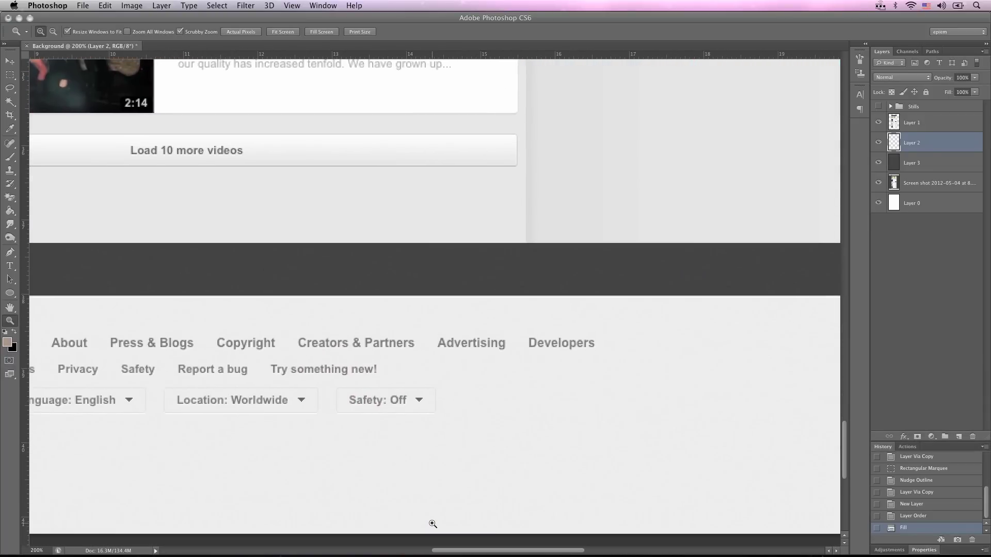
click(12, 146)
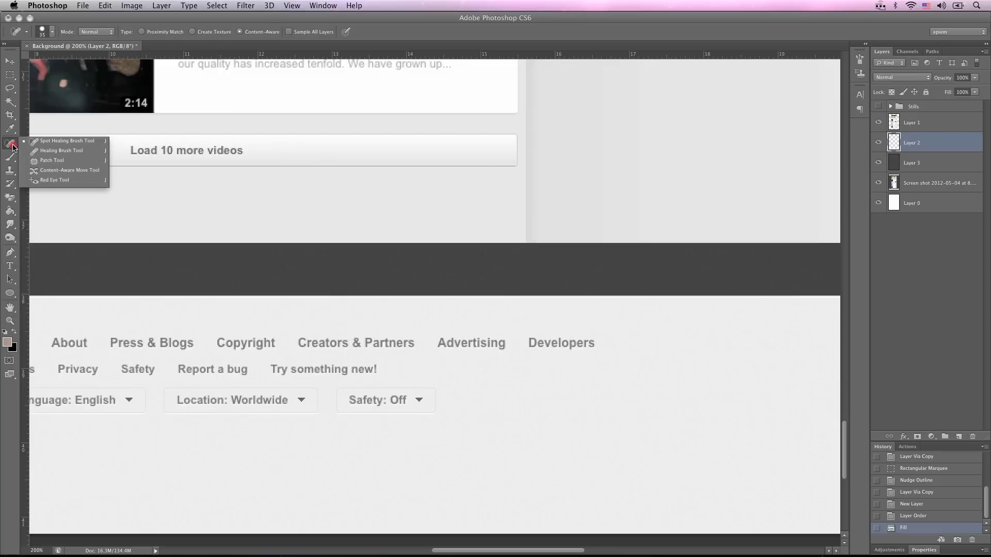
click(44, 145)
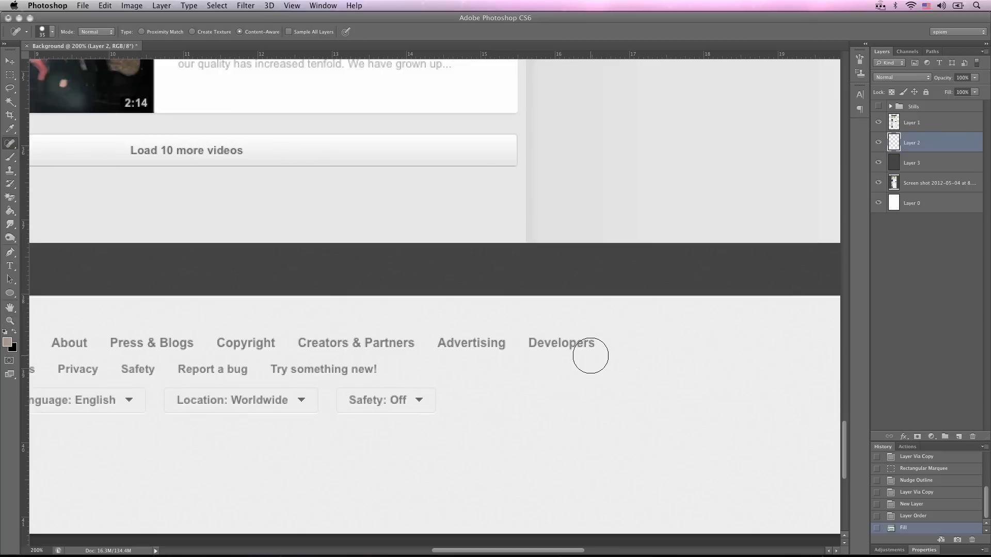
key(bracketleft)
key(bracketleft)
mouse_move(591, 343)
mouse_down()
mouse_move(440, 344)
mouse_move(557, 337)
mouse_up()
Resize the healing brush and paint out the footer's rows of links
scroll(516, 340, left, 3)
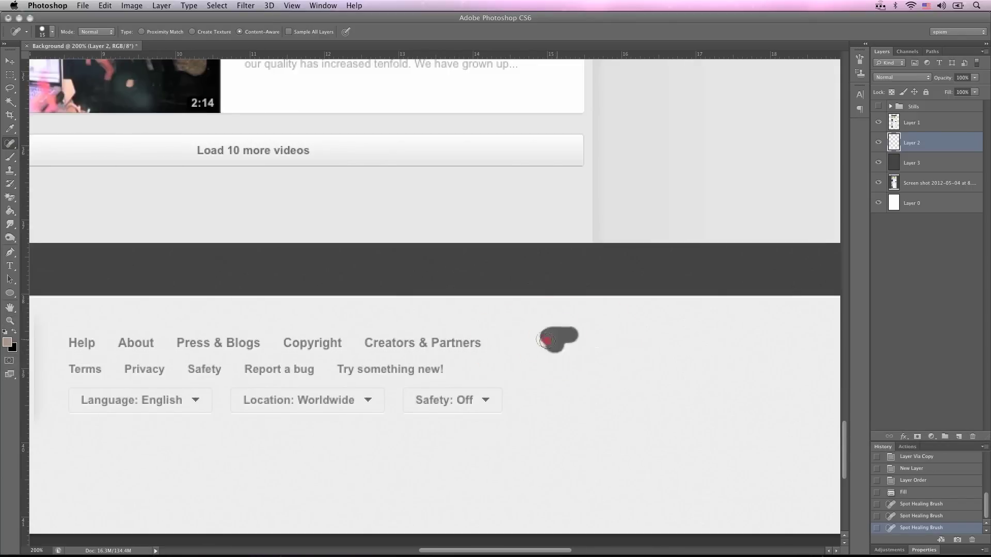
scroll(593, 347, left, 3)
key(bracketleft)
key(bracketleft)
scroll(625, 385, left, 3)
key(bracketright)
key(bracketright)
key(bracketright)
key(bracketright)
mouse_move(656, 399)
mouse_down()
mouse_move(748, 367)
mouse_move(247, 356)
mouse_move(400, 385)
mouse_move(764, 408)
mouse_move(279, 444)
mouse_up()
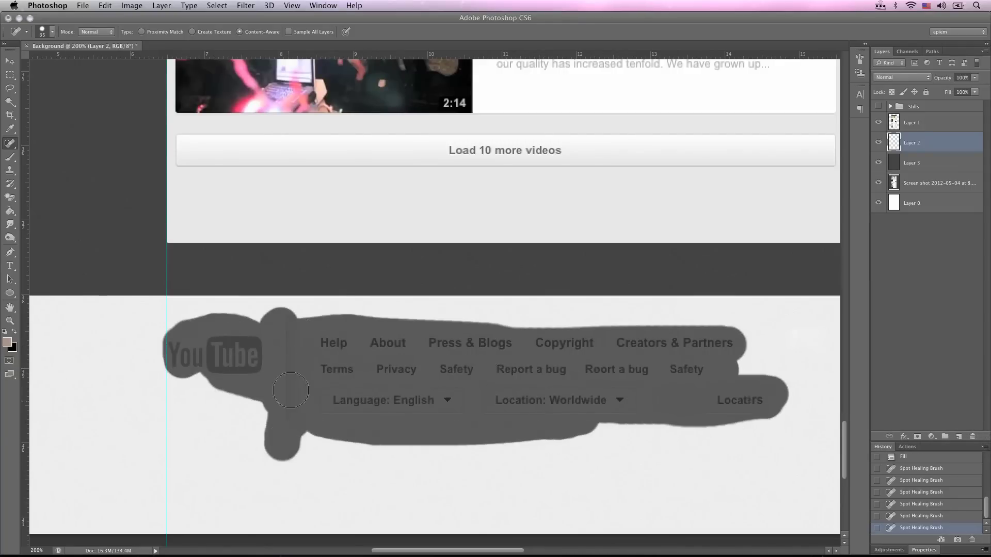
key(z)
alt+click(460, 395)
click(606, 398)
scroll(597, 283, right, 1)
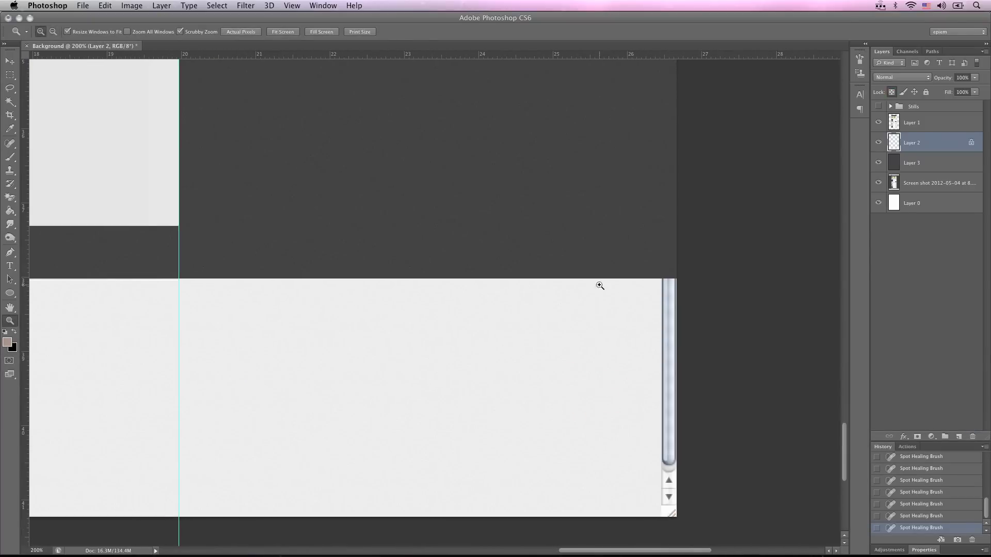
Spot-heal the seam between the dark band and the footer, then fit the whole page in view
key(j)
alt+click(376, 336)
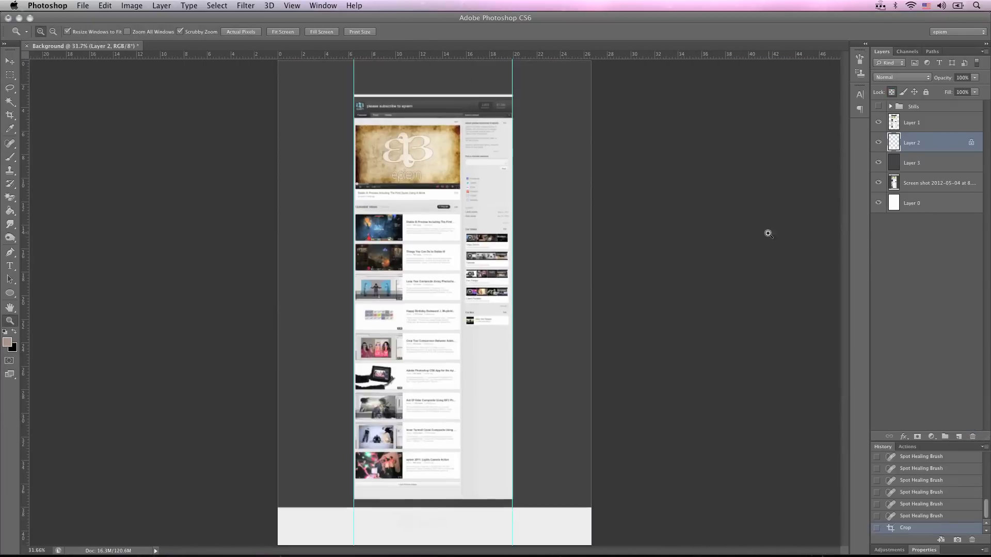
scroll(765, 232, up, 5)
drag(560, 404, 84, 427)
scroll(84, 427, left, 15)
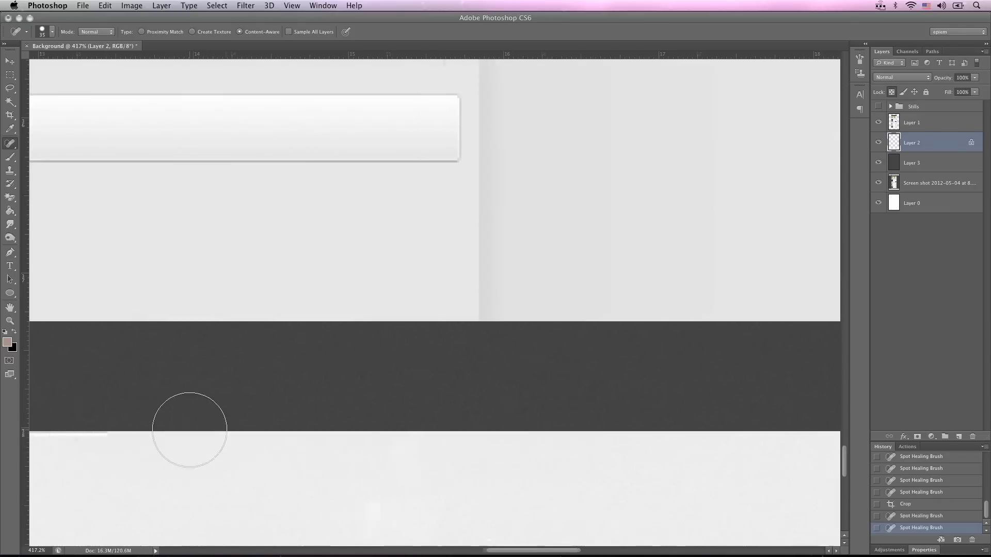
key(z)
alt+click(420, 364)
click(283, 31)
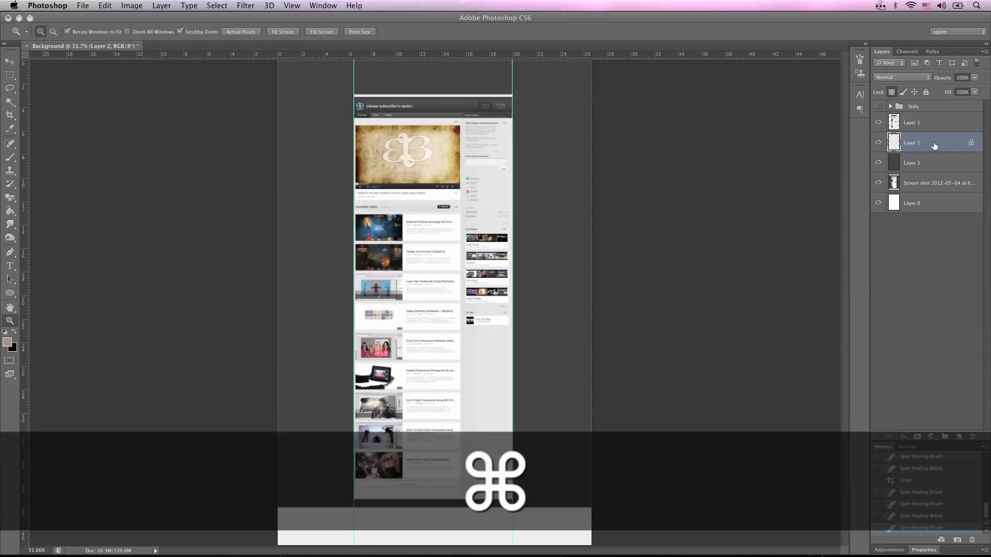
Duplicate the blank footer layer twice, nudging each copy upward with Shift+Up
key(super+j)
key(v)
key(shift+Up)
key(Down)
key(z)
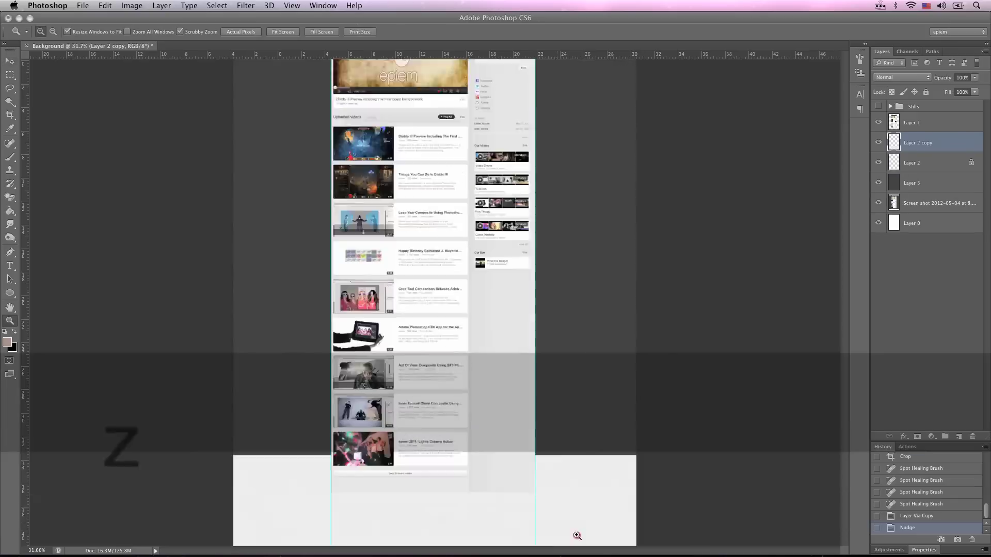
click(575, 535)
key(super+j)
key(shift+Up)
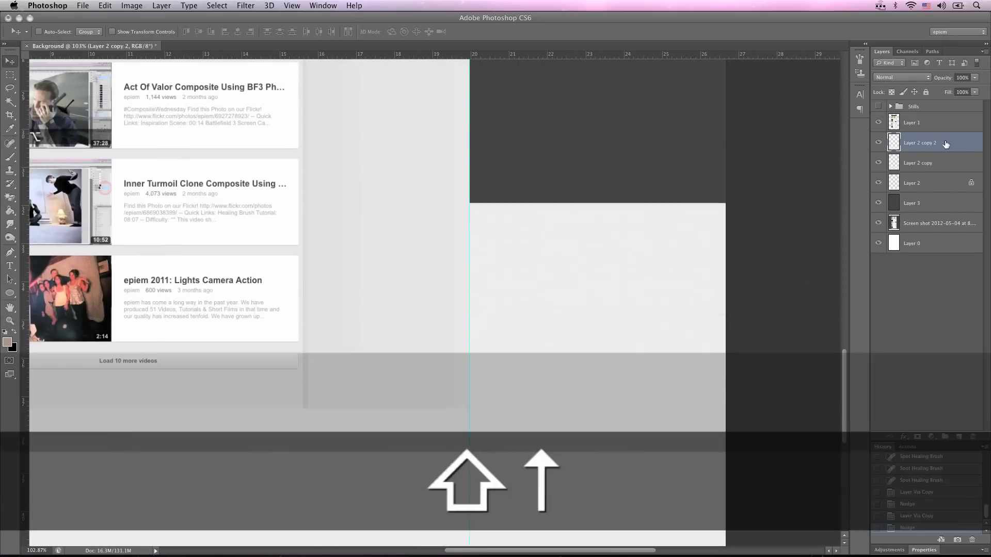
Zoom in on the footer's right edge and undo a misplaced healing stroke on Layer 2 copy
key(shift+Down)
key(z)
click(723, 336)
key(j)
scroll(721, 258, down, 5)
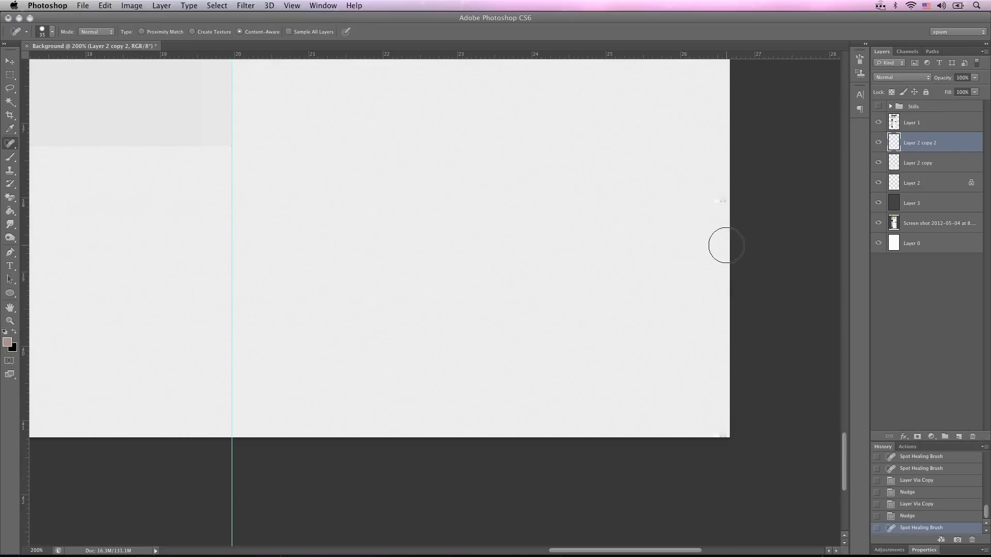
key(alt+bracketleft)
drag(729, 195, 687, 197)
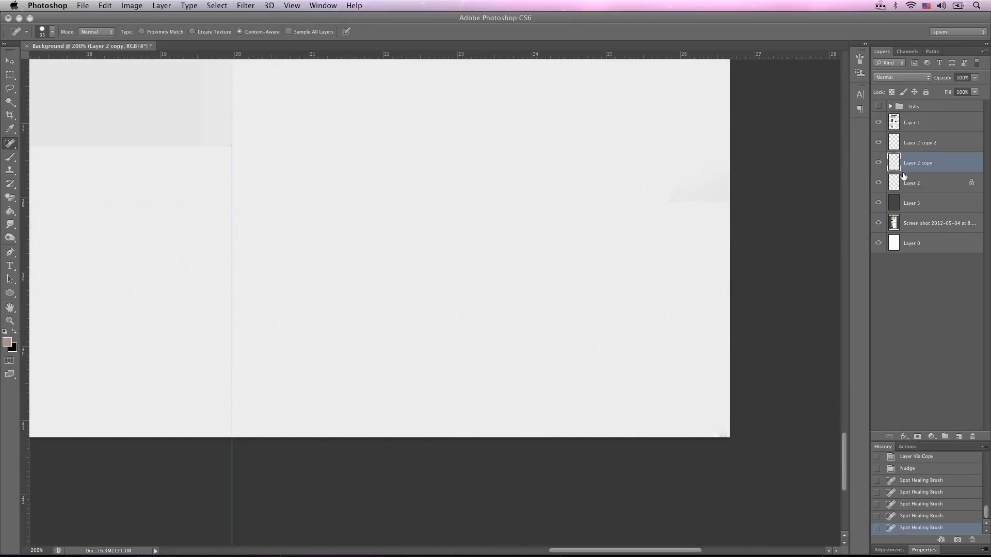
click(918, 505)
click(935, 164)
scroll(708, 244, up, 5)
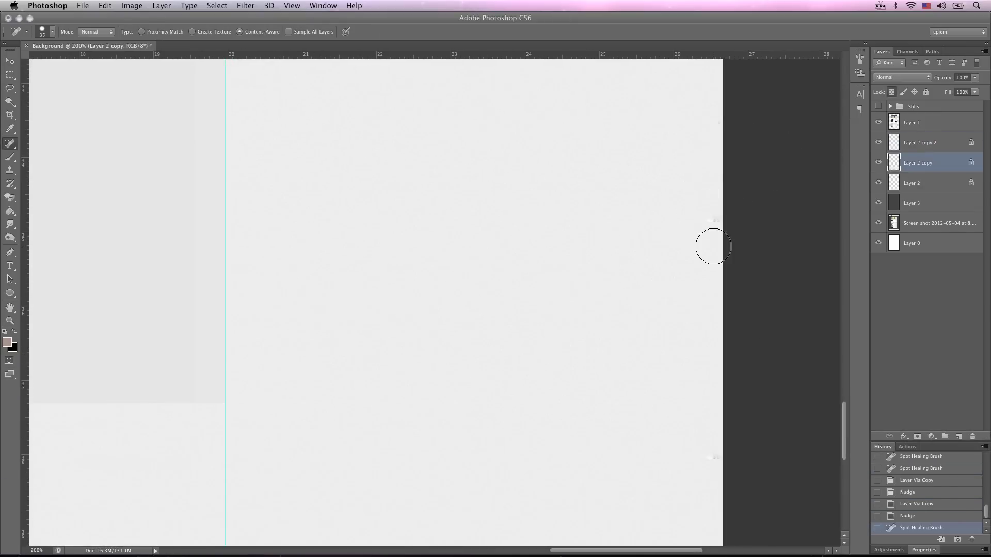
key(super+z)
scroll(747, 171, down, 5)
Spot-heal stray marks along the footer's right edge on Layer 2, then zoom out
click(705, 181)
key(alt+bracketleft)
key(alt+bracketleft)
drag(711, 377, 719, 454)
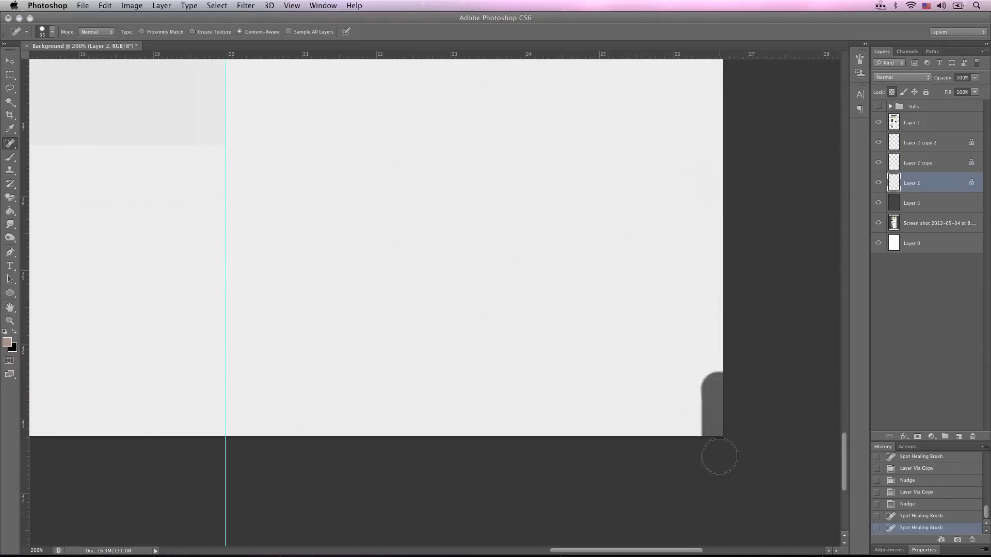
scroll(749, 441, left, 10)
scroll(750, 441, right, 10)
key(z)
alt+click(581, 386)
alt+click(581, 385)
alt+click(581, 385)
alt+click(581, 386)
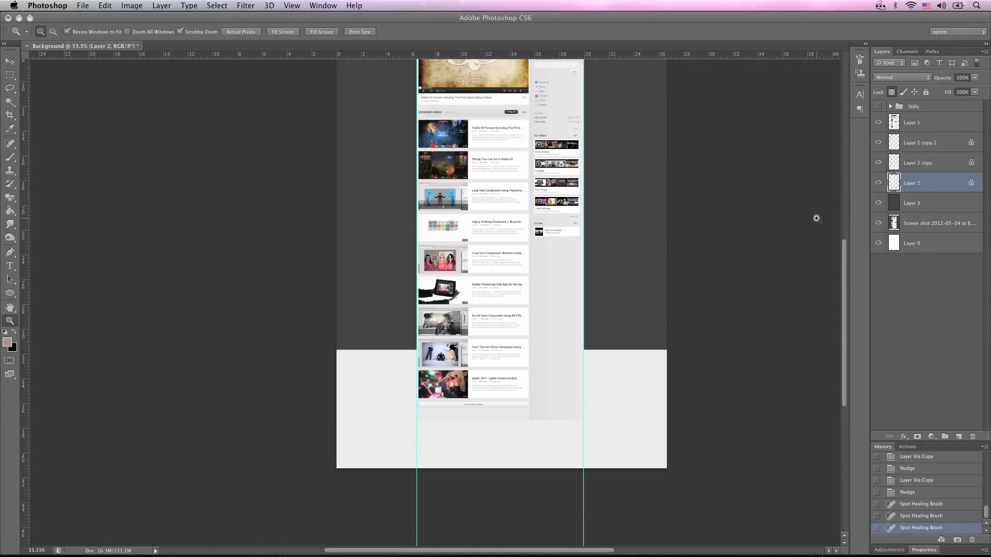
scroll(816, 219, up, 5)
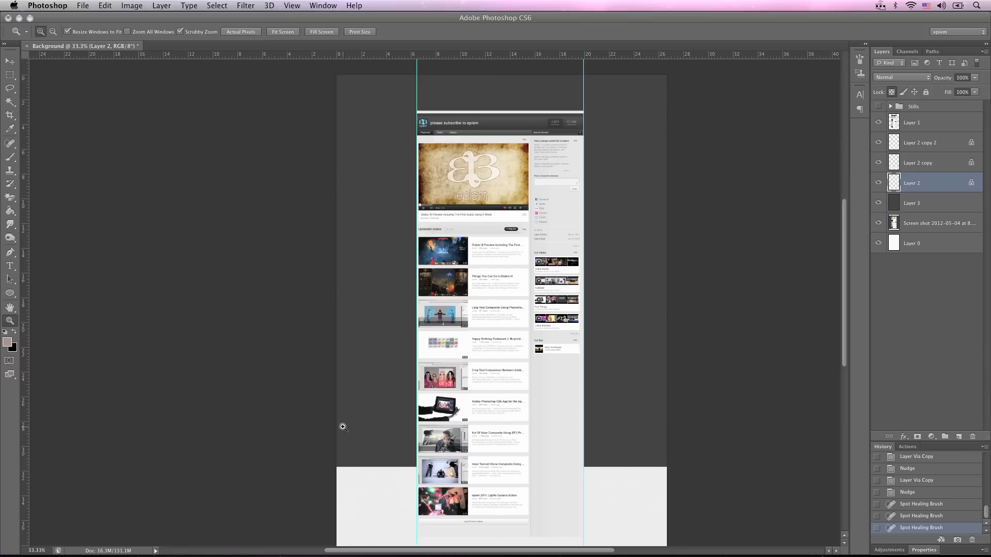
scroll(696, 425, down, 3)
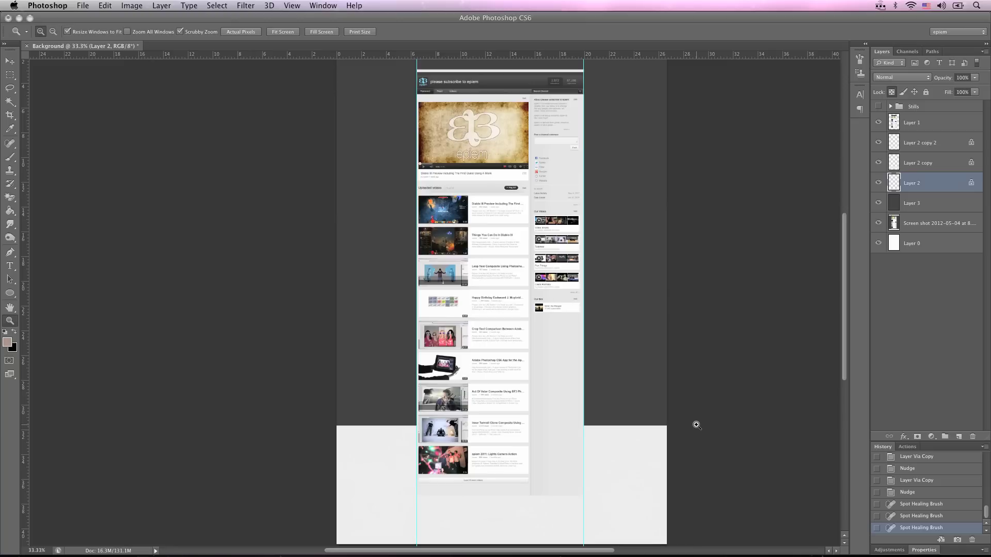
Duplicate Layer 2 copy 2 into Layer 2 copy 3 and nudge it upward
click(943, 148)
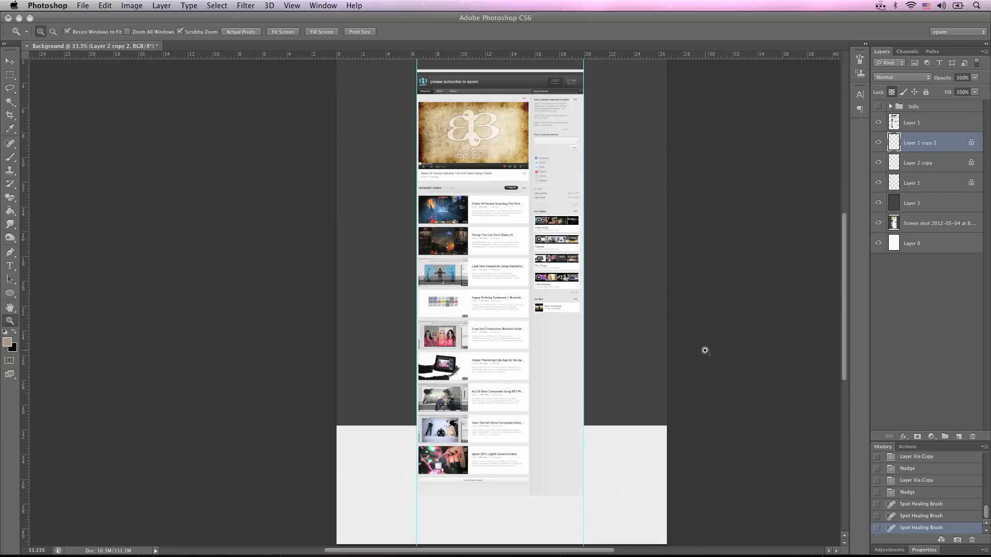
key(v)
key(super+j)
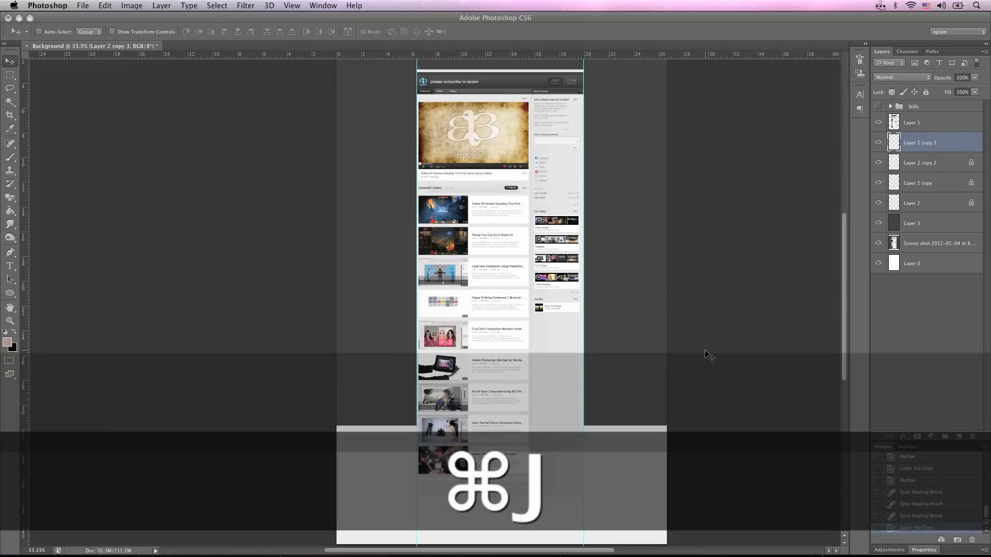
key(shift+Up)
key(shift+Up)
key(shift+Up)
key(shift+Up)
key(shift+Up)
key(shift+Up)
key(shift+Up)
key(shift+Up)
key(shift+Up)
key(shift+Up)
key(shift+Up)
key(shift+Up)
key(shift+Up)
key(shift+Up)
key(shift+Up)
key(shift+Up)
key(shift+Up)
key(shift+Up)
key(shift+Up)
key(shift+Up)
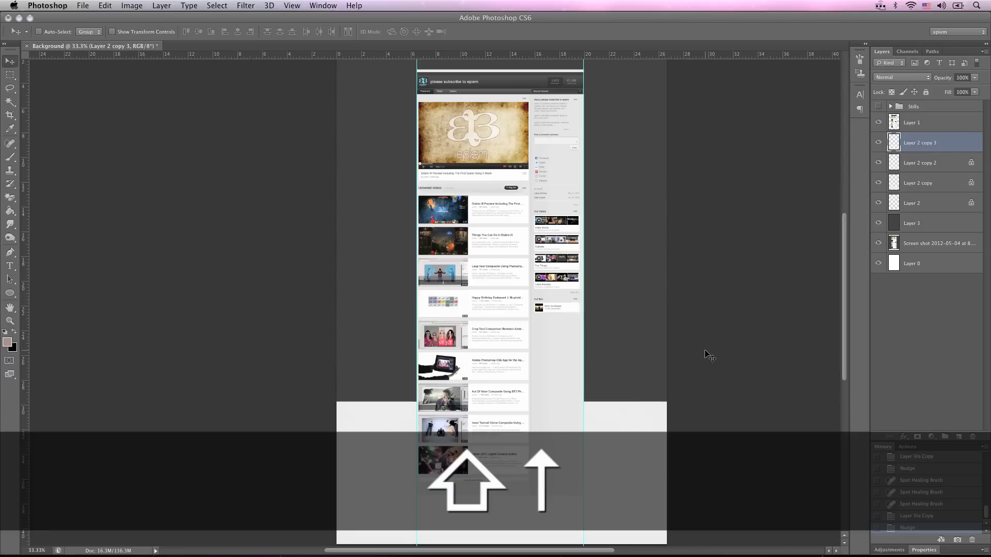
key(shift+Up)
key(shift+Up)
key(shift+Up)
key(shift+Up)
key(shift+Up)
key(shift+Down)
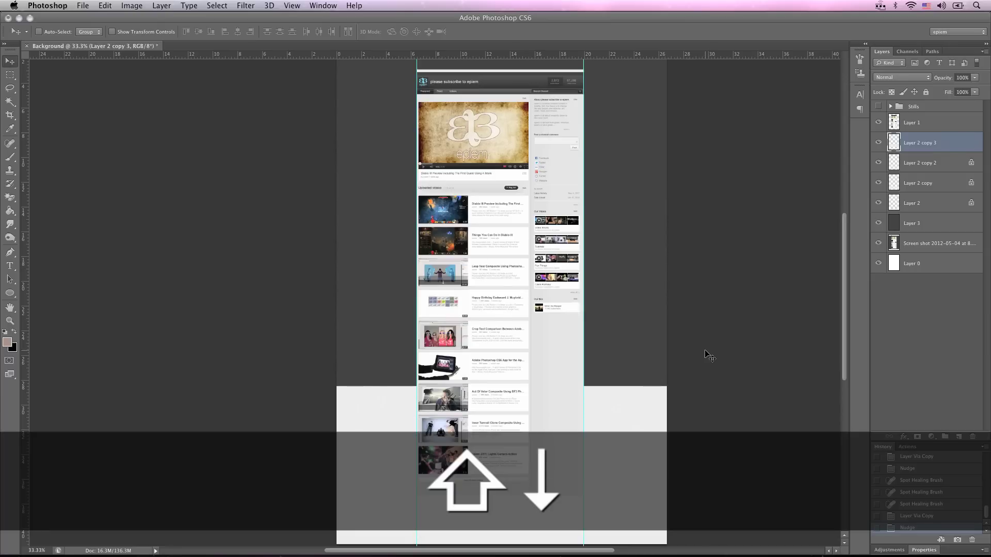
Zoom in to check the footer's right side, then zoom out to 33.3% to see the whole page
key(z)
drag(641, 436, 643, 441)
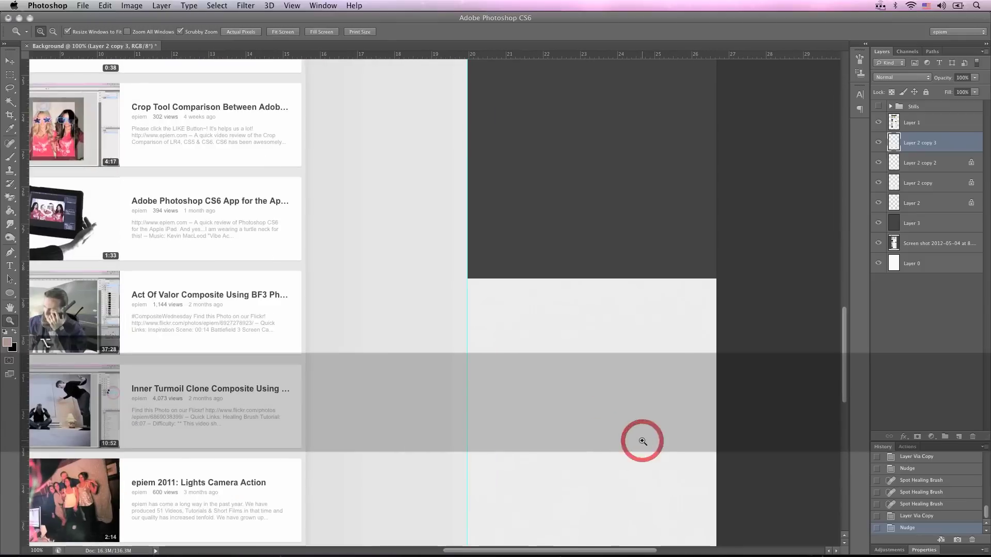
click(642, 441)
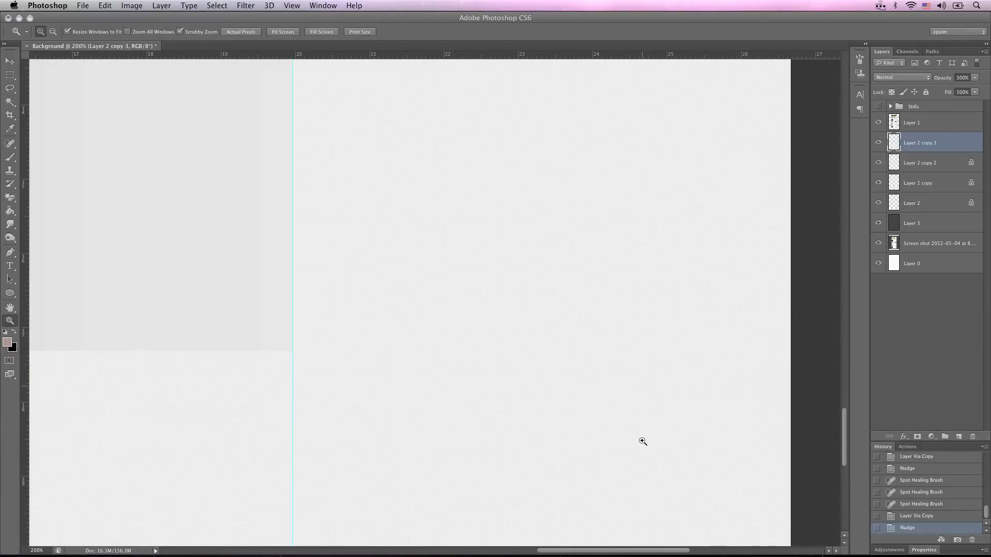
scroll(642, 441, up, 10)
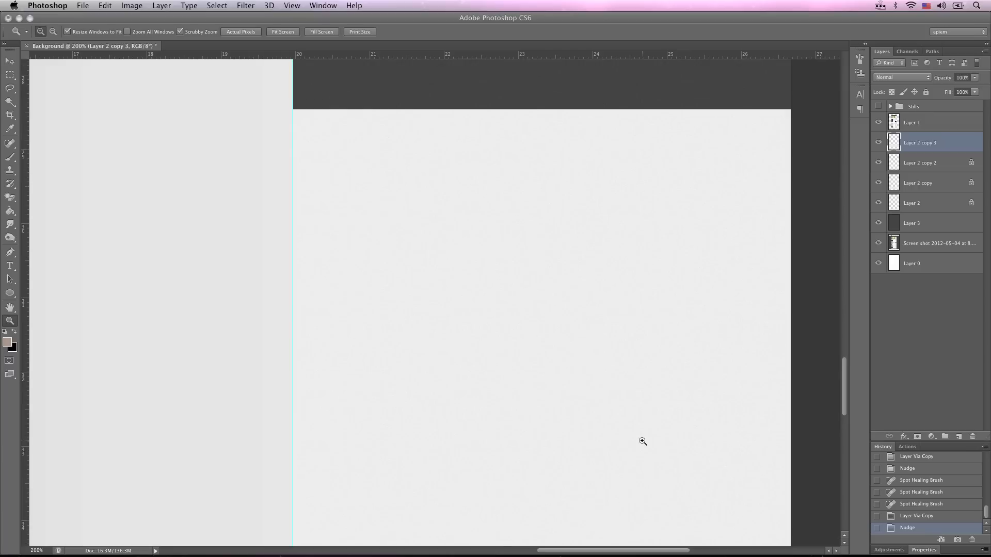
key(z)
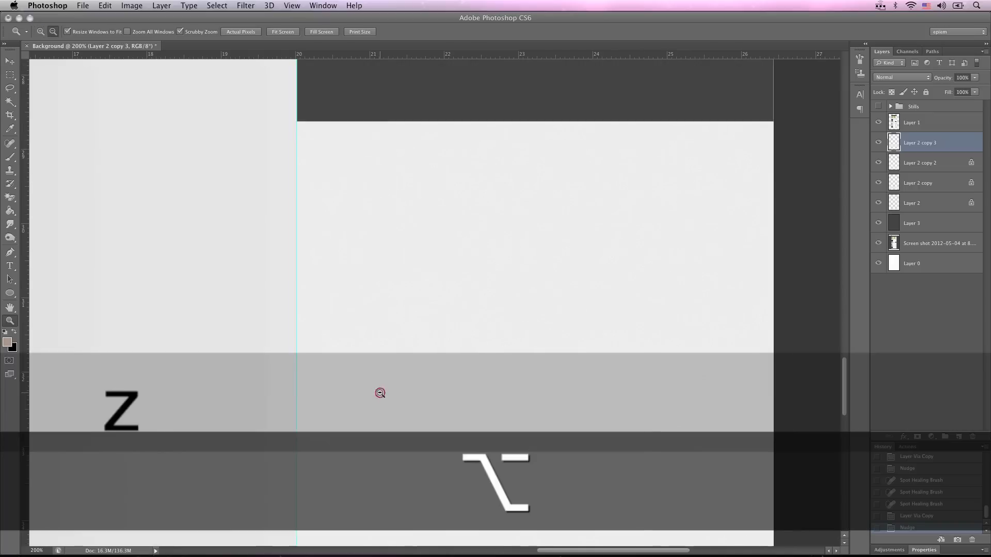
alt+click(382, 393)
alt+click(380, 393)
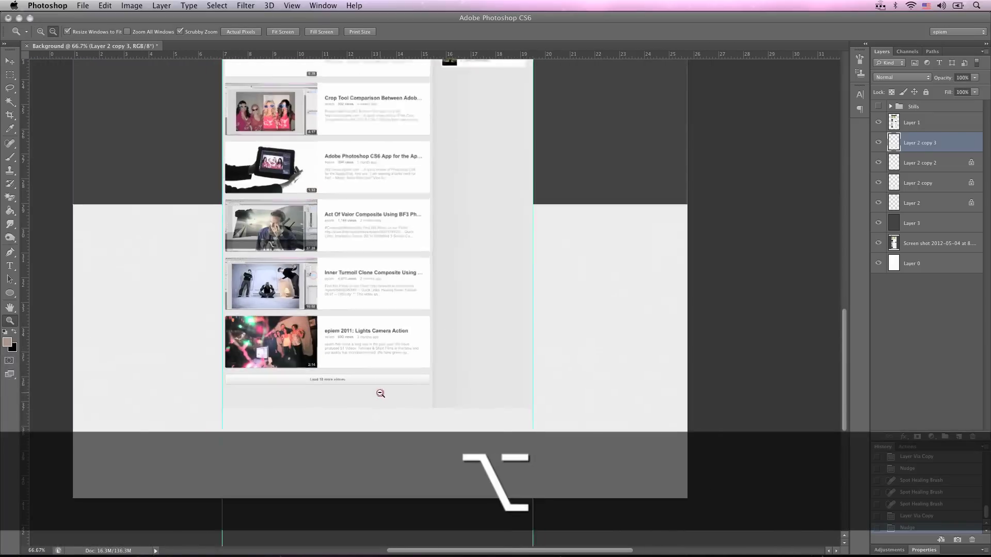
alt+click(380, 394)
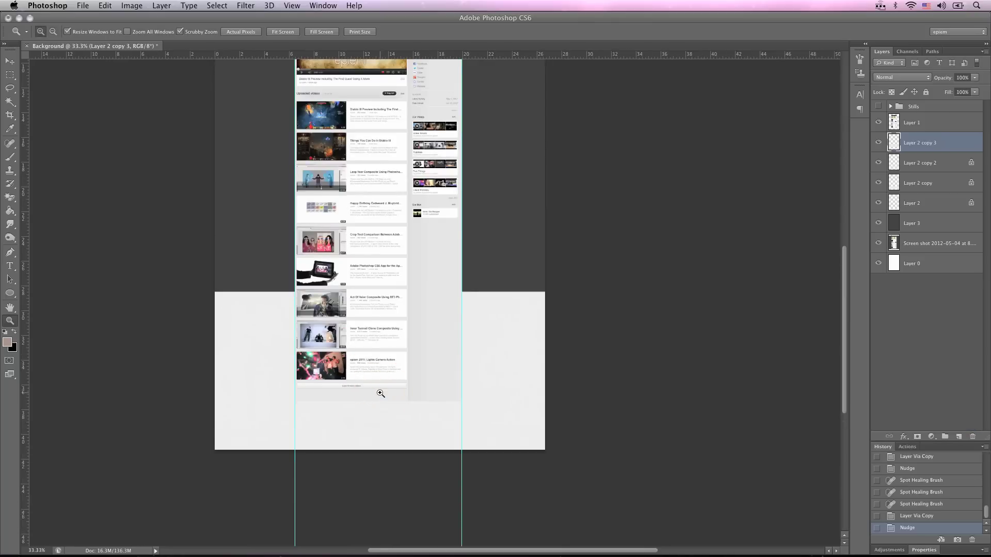
scroll(378, 394, up, 2)
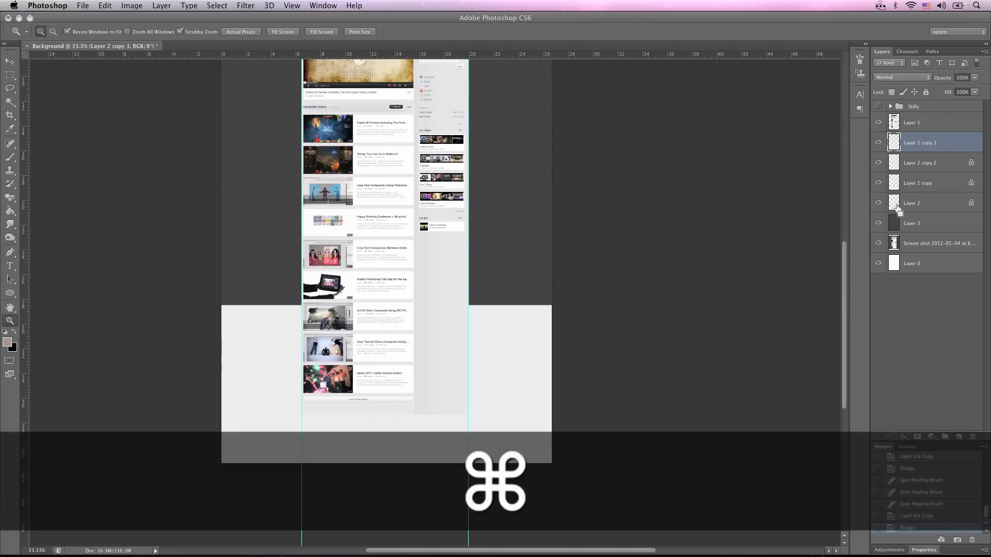
Load Layer 2's footer selection, hide the upper layers, and copy that area from the screenshot layer
super+click(894, 204)
drag(881, 223, 879, 126)
click(931, 244)
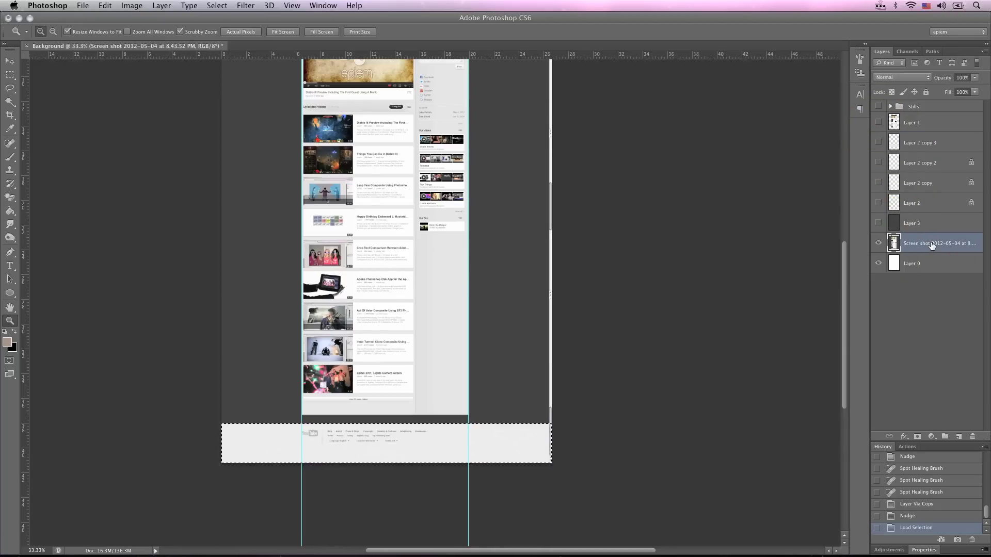
key(super+j)
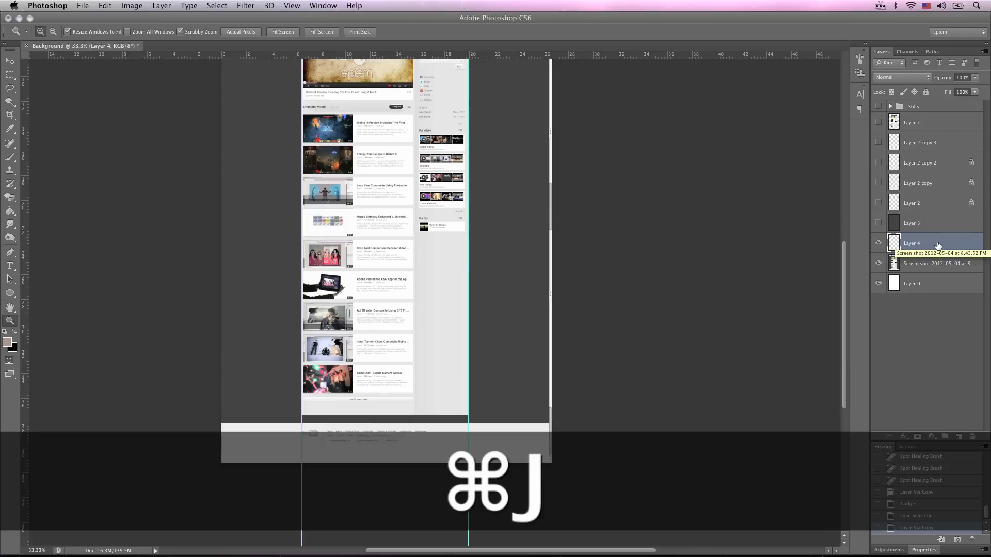
Rename the new layer 'Youtube' and move it above Layer 2 copy 3
double_click(913, 244)
text(Youtue)
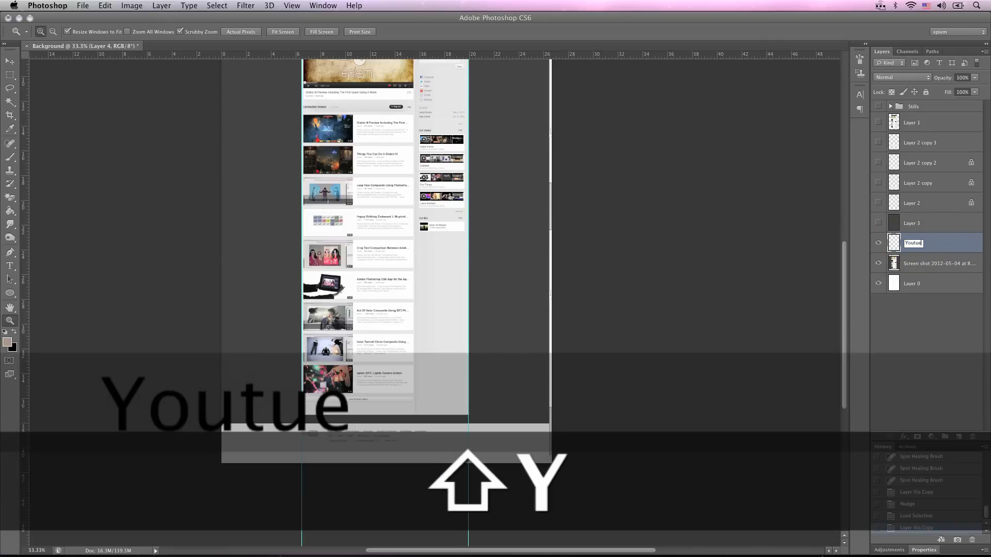
key(BackSpace)
text(be)
key(Return)
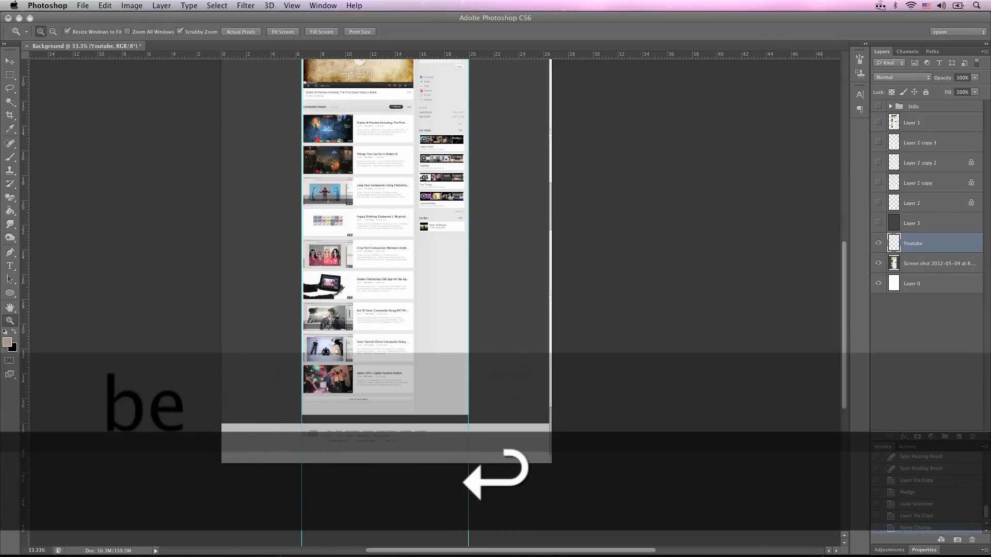
drag(923, 246, 950, 136)
Show Layer 3, Layer 2 and its three copies, and group the four Layer 2 layers as 'Footer'
click(879, 245)
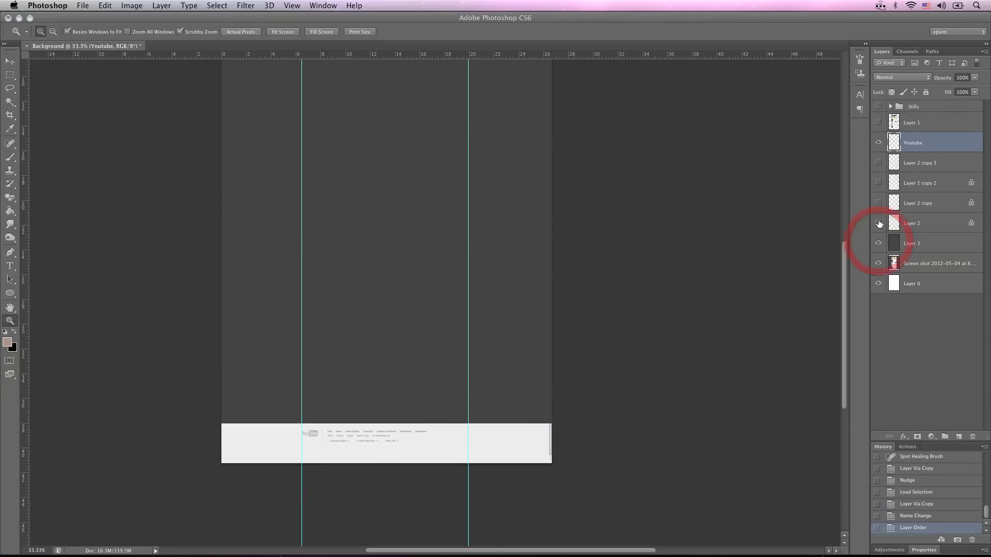
drag(878, 223, 879, 169)
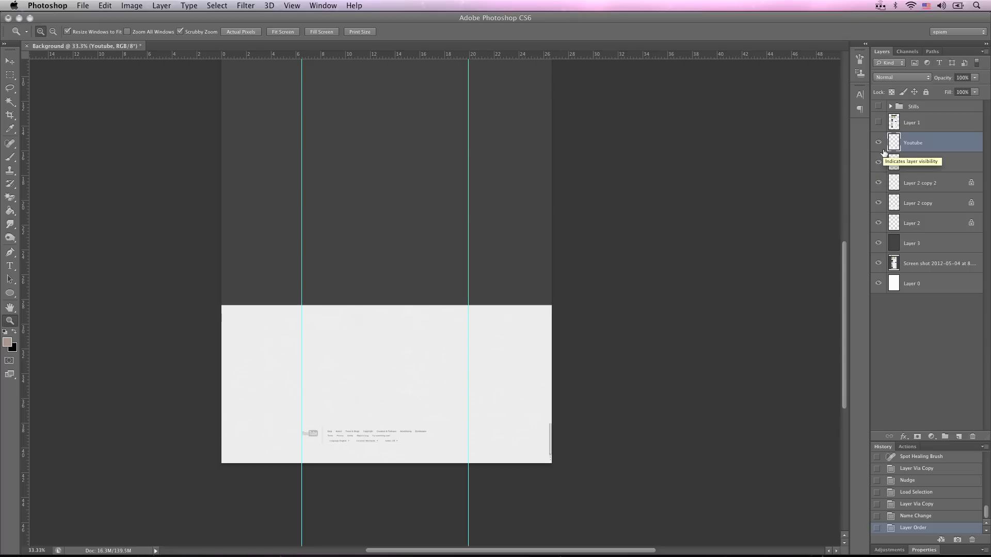
click(951, 164)
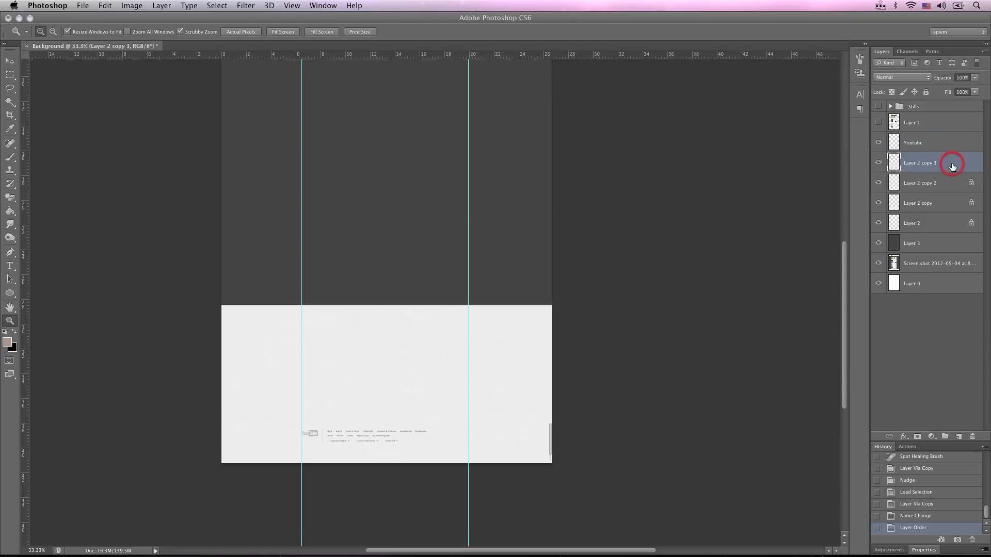
shift+click(949, 222)
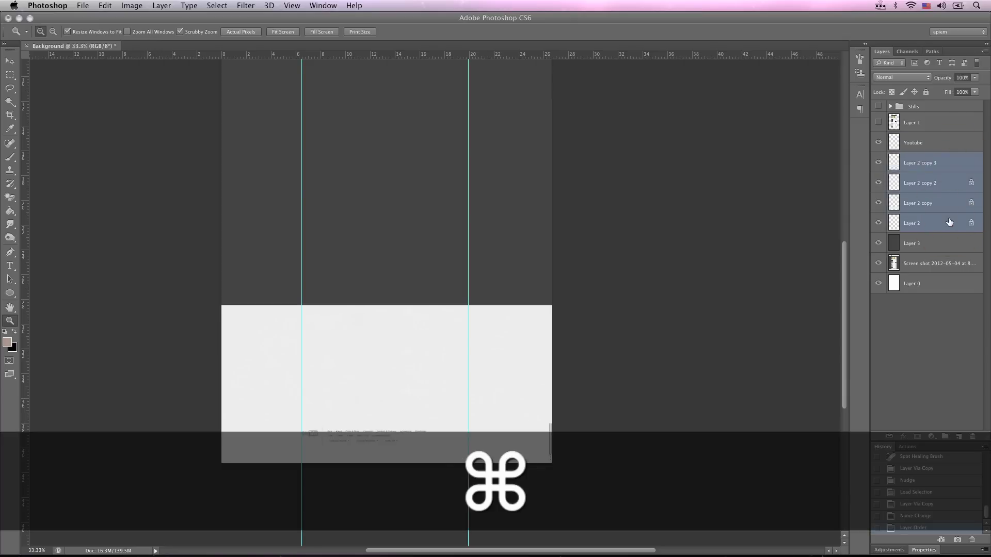
key(super+g)
double_click(917, 158)
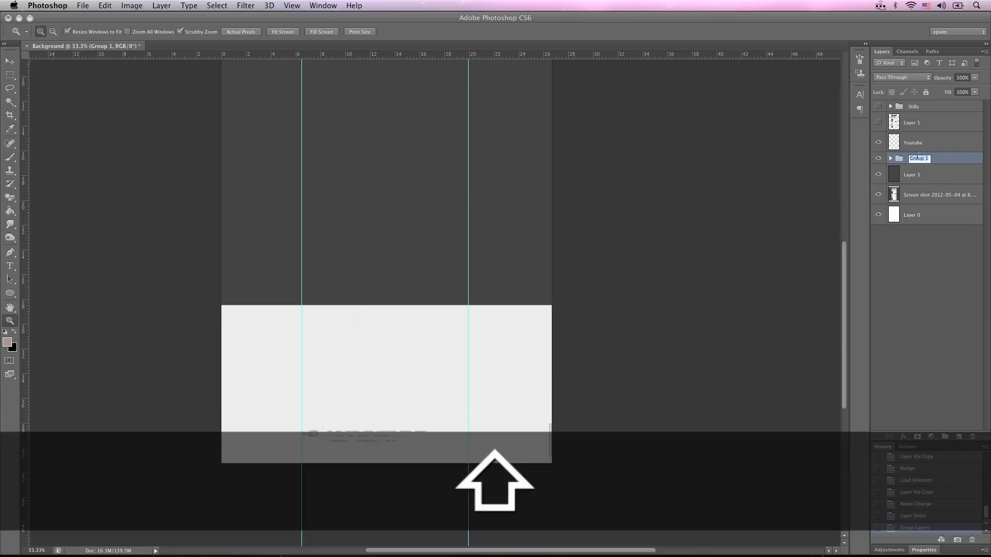
text(Footer)
key(Return)
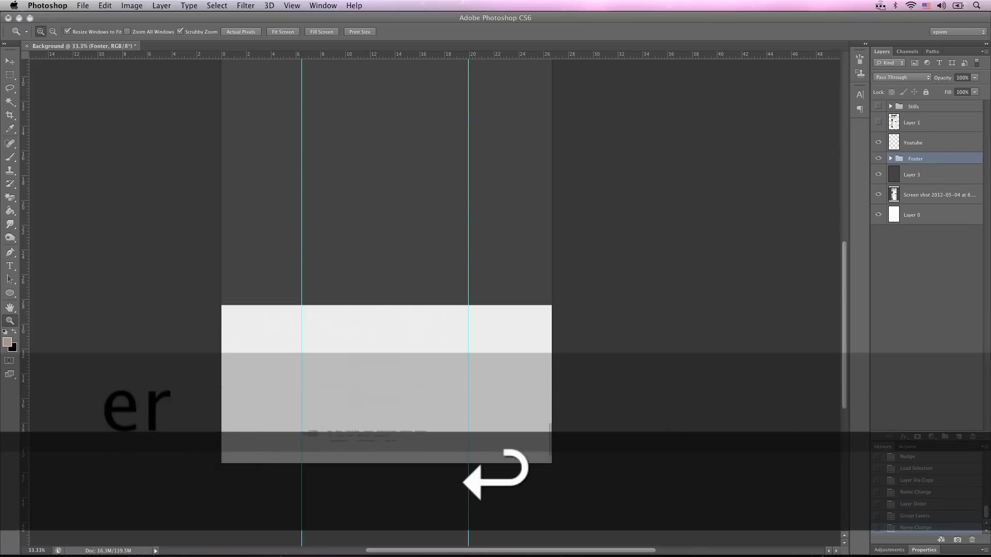
Merge a duplicate of the Footer group into new Layer 4 and hide the original Footer
drag(921, 161, 959, 437)
key(super+shift+n)
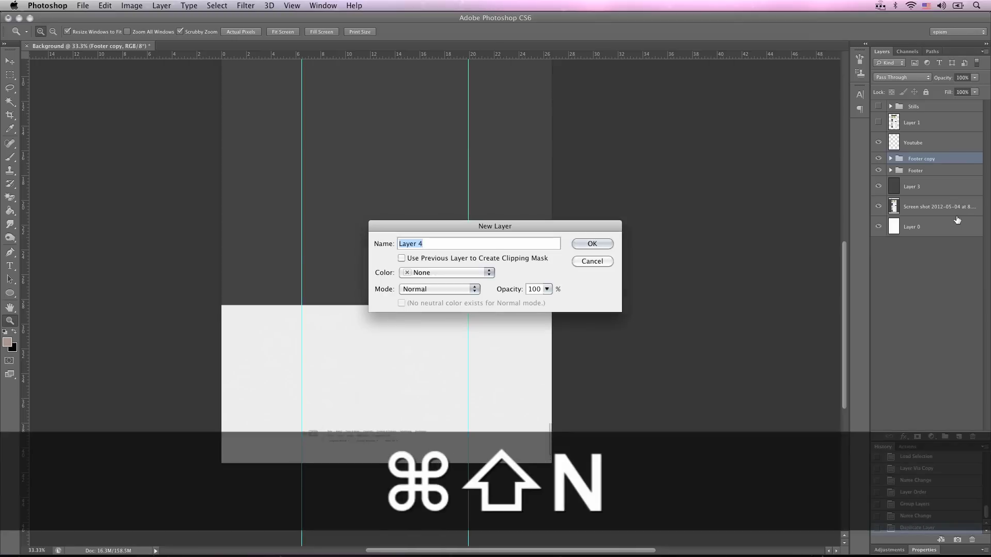
key(Return)
shift+click(944, 180)
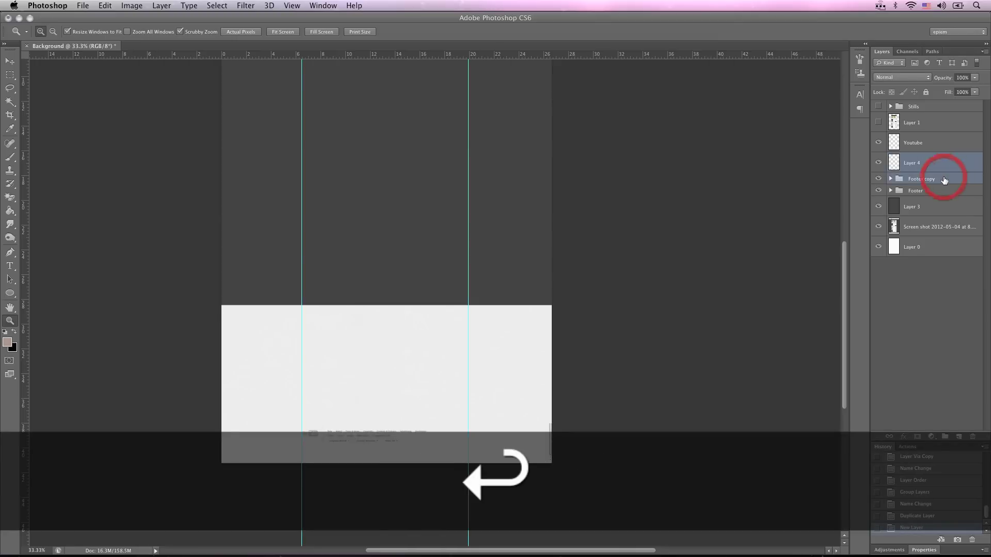
right_click(944, 170)
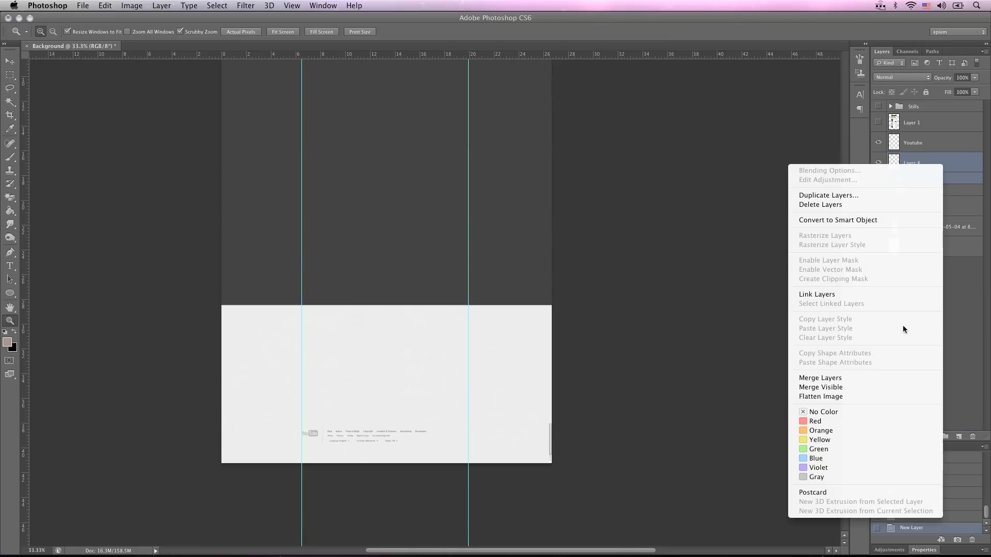
click(896, 376)
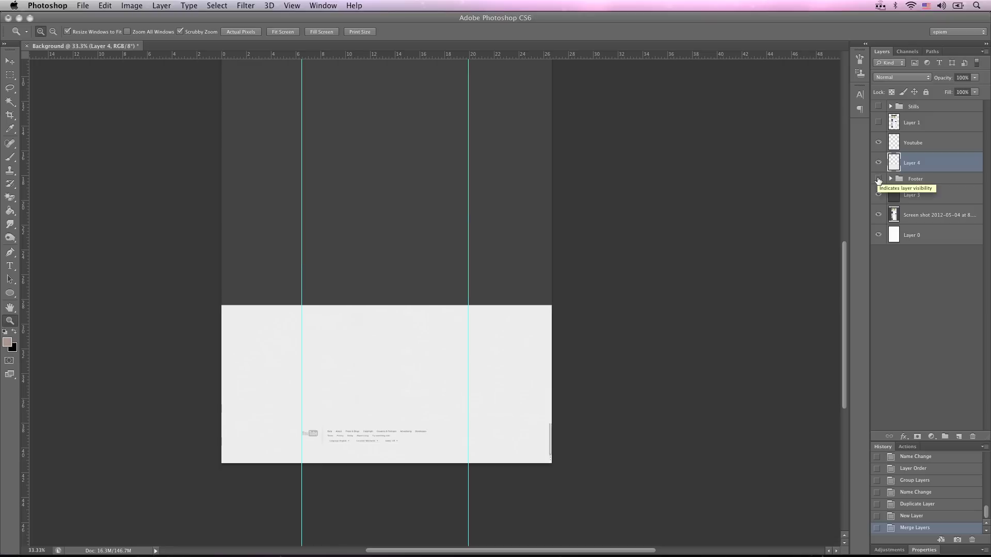
click(878, 179)
Add a layer mask to Layer 4 and draw a vertical black-to-white gradient on it
click(916, 437)
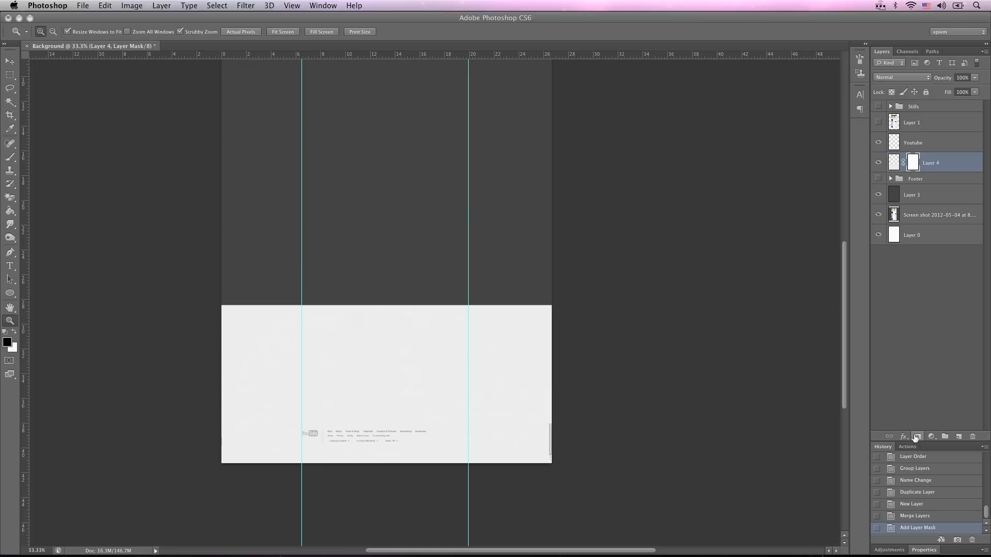
drag(10, 210, 30, 212)
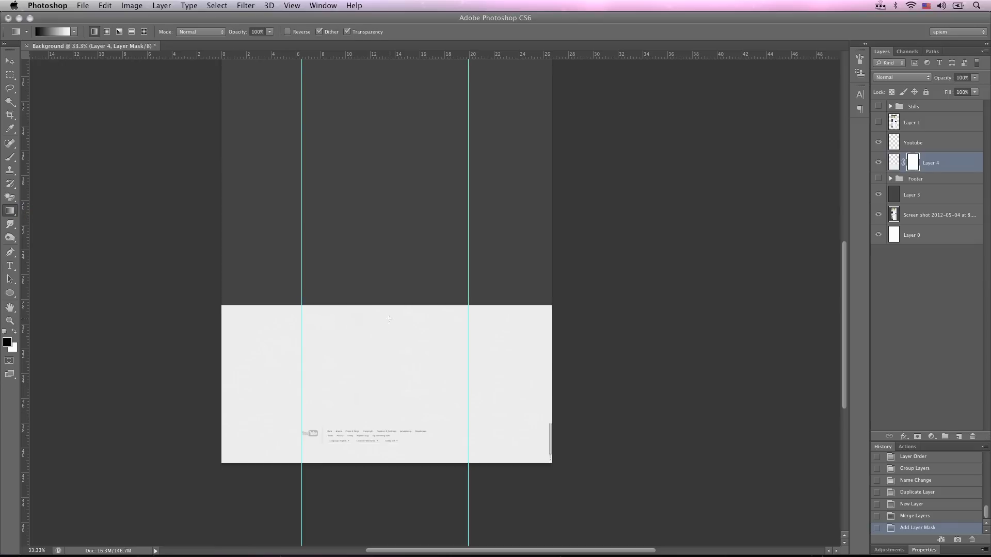
drag(384, 292, 382, 420)
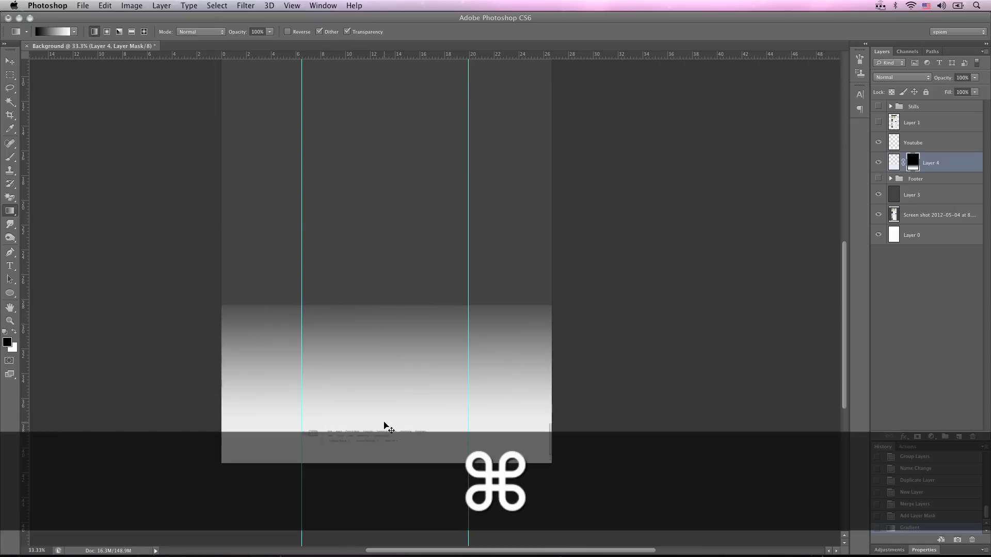
key(super+z)
drag(388, 250, 387, 443)
key(super+z)
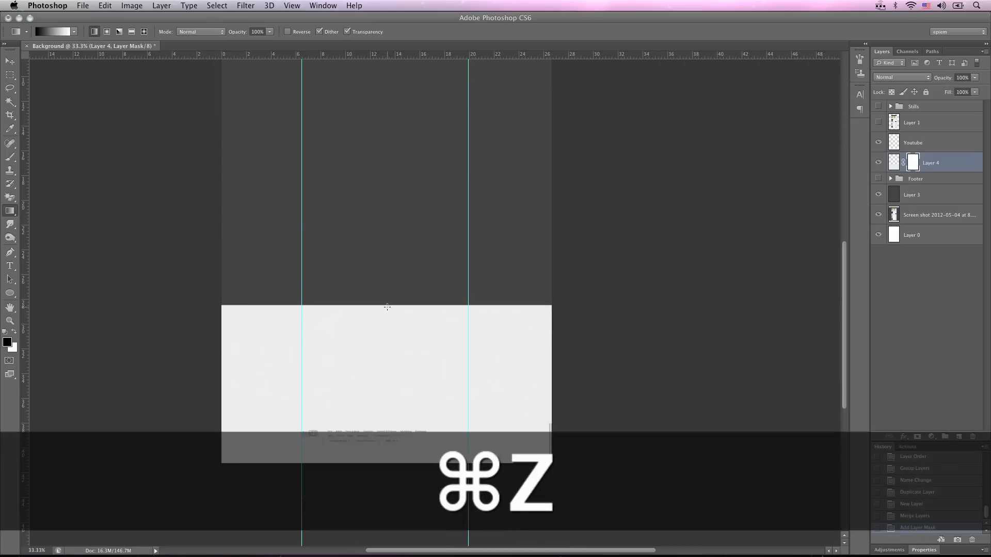
drag(388, 305, 385, 405)
key(super+z)
key(super+z)
drag(387, 325, 385, 422)
key(super+z)
drag(385, 336, 384, 424)
Zoom in on the footer edge to inspect the fade, then zoom back out
key(z)
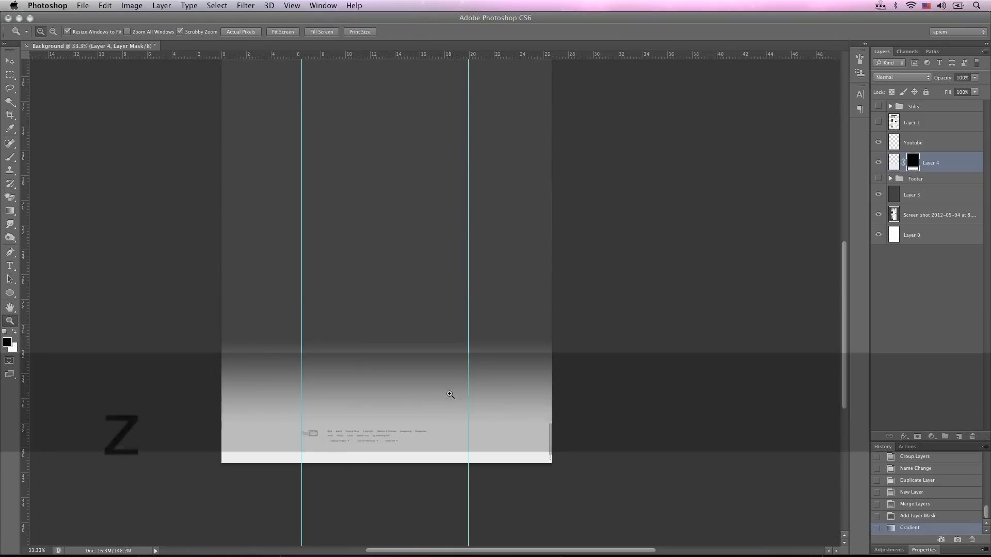
click(454, 397)
click(455, 401)
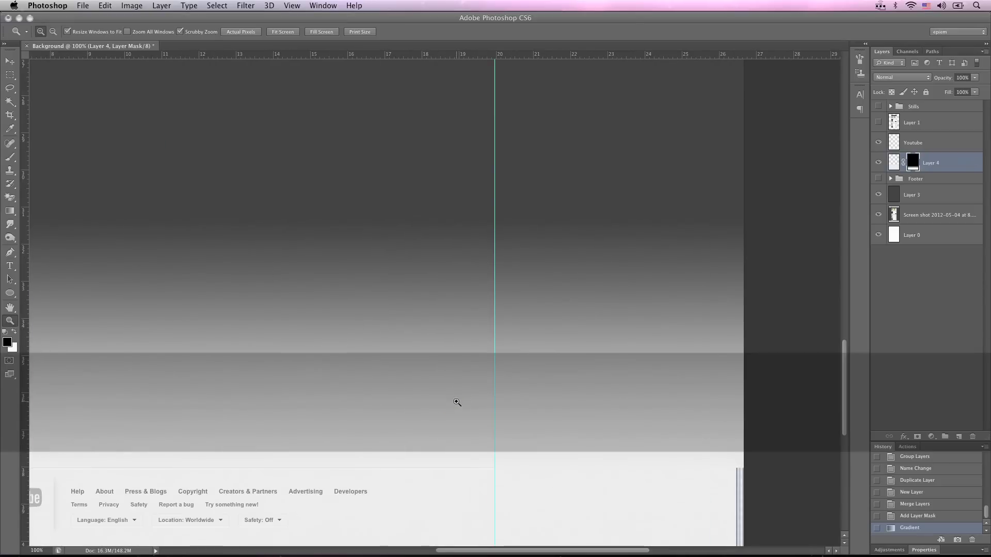
alt+click(456, 401)
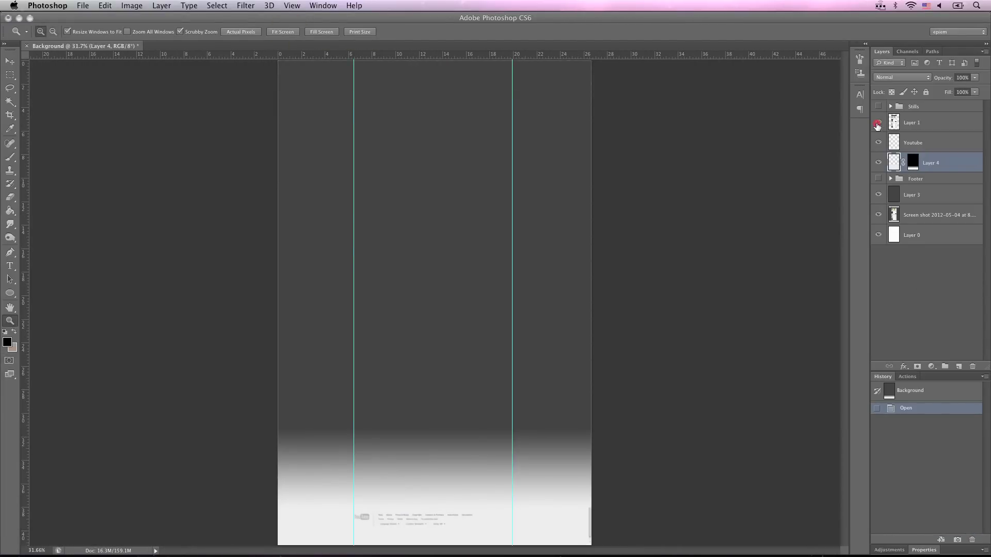
Show Layer 1 and marquee-select the dark band above the channel header
click(878, 123)
click(435, 104)
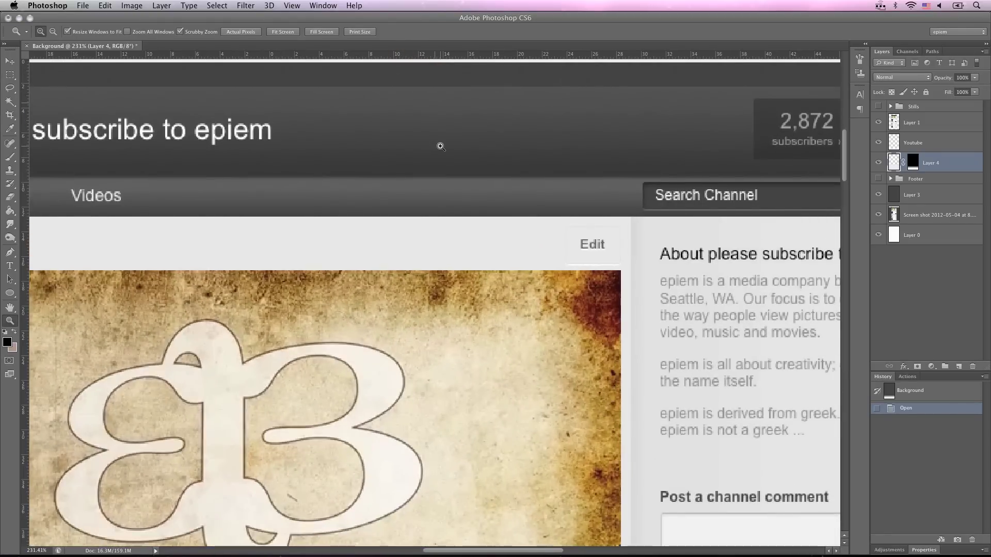
alt+click(438, 144)
key(m)
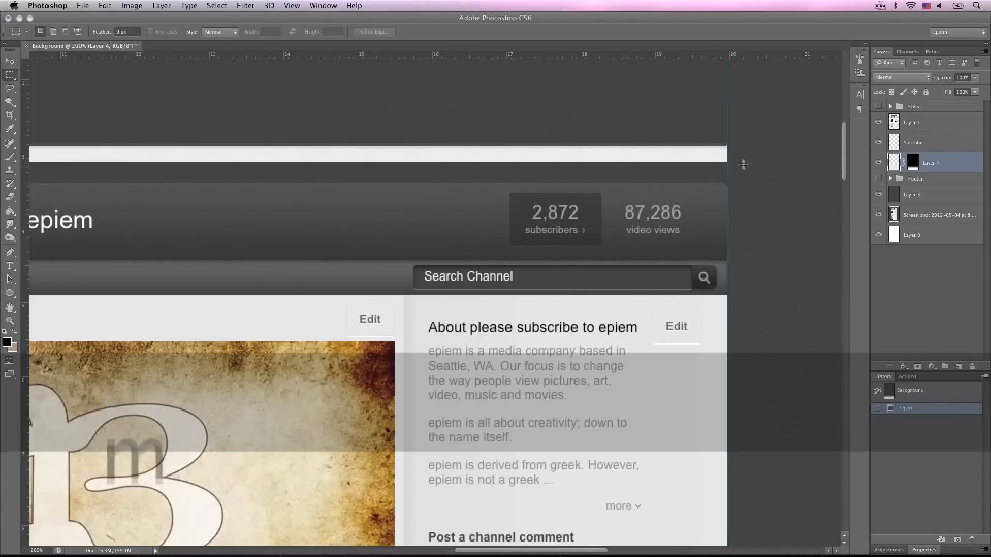
drag(736, 162, 206, 185)
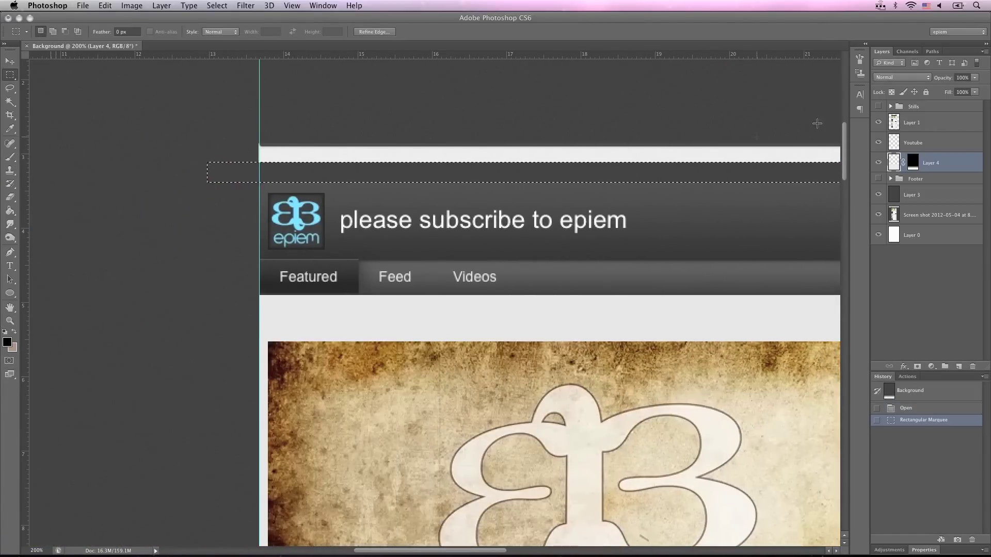
Delete that strip from Layer 1, deselect, fit the canvas, and move Layer 1 above Stills
click(945, 125)
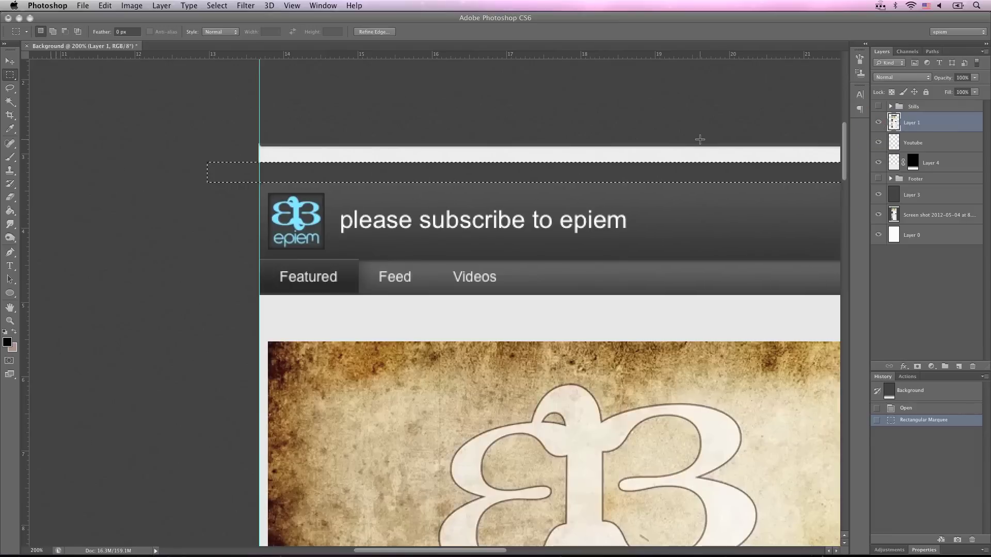
key(Delete)
scroll(774, 144, right, 10)
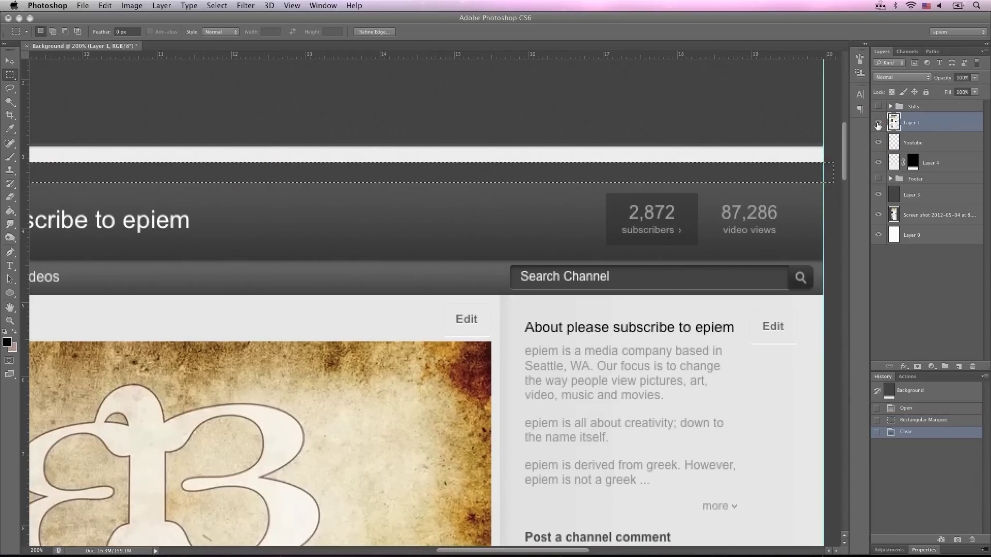
key(super+d)
key(z)
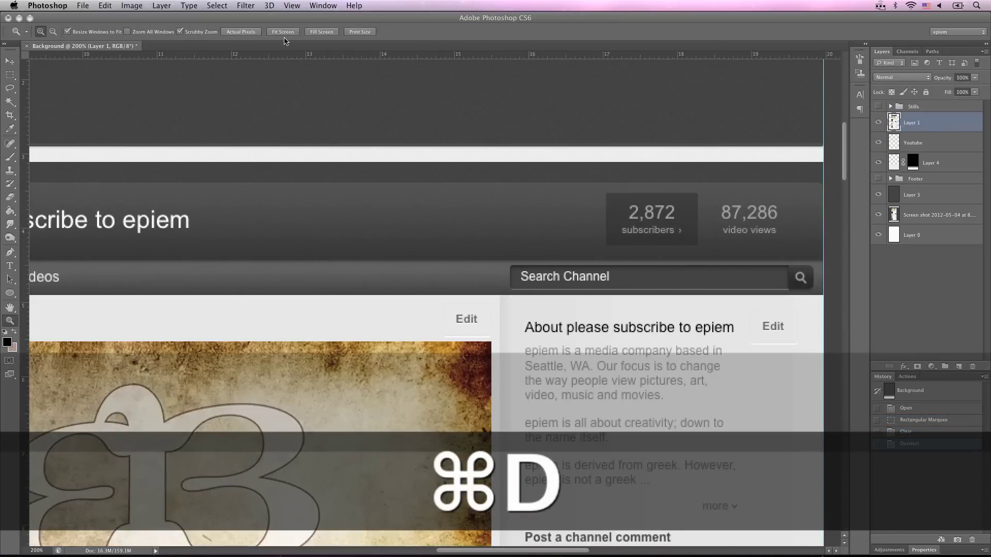
key(super+0)
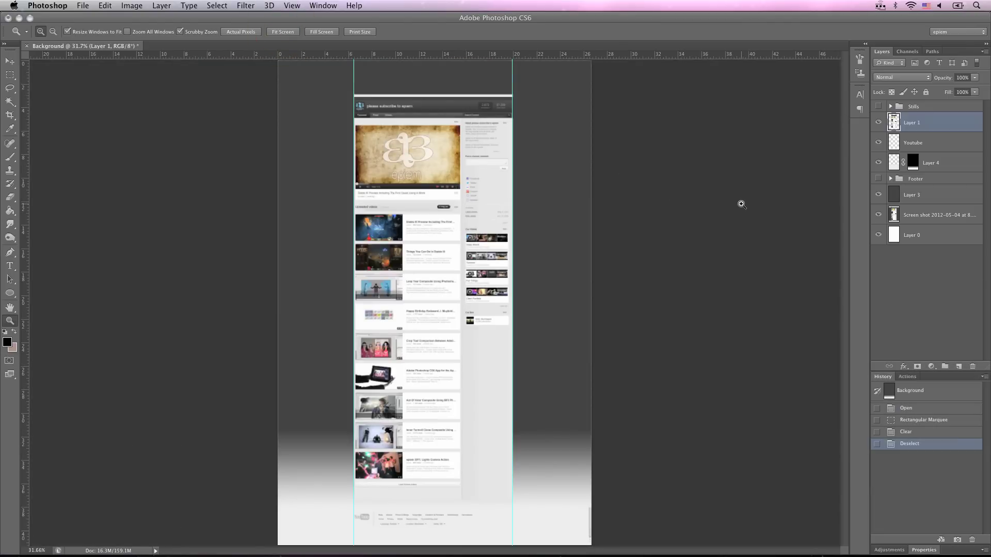
drag(934, 125, 935, 105)
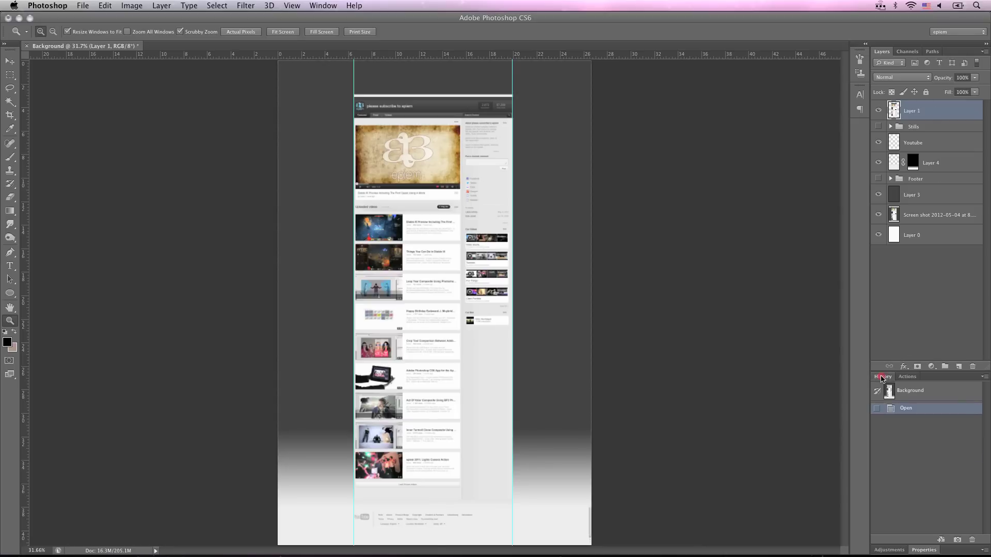
Make Stills visible with Right, Left and Rift - Lightning on, Another idea off, zoomed to 66.7%
double_click(882, 378)
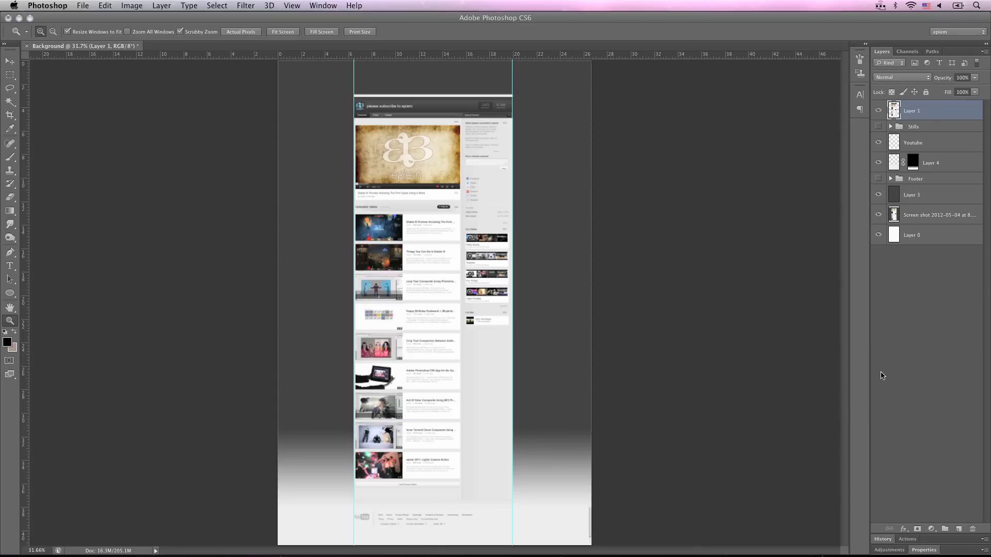
click(890, 128)
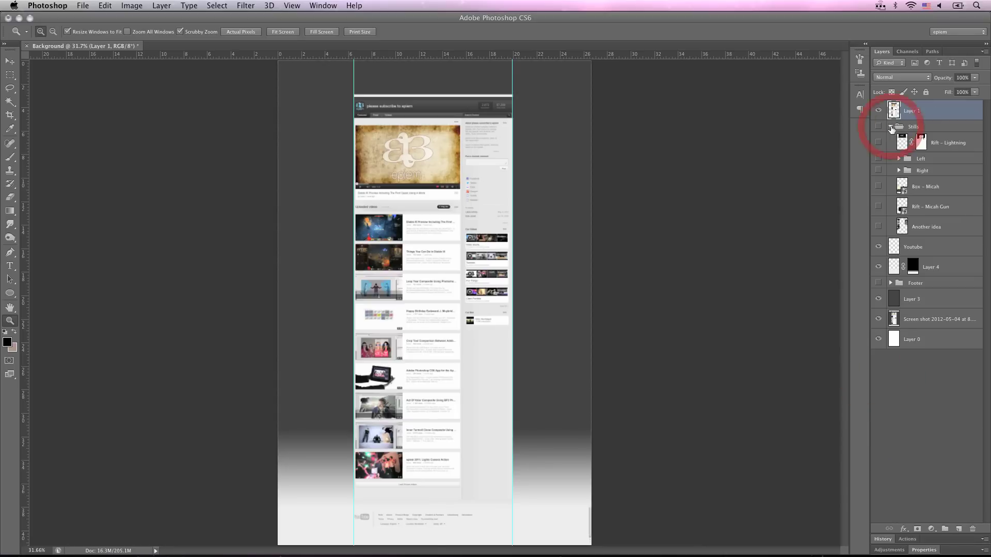
click(879, 227)
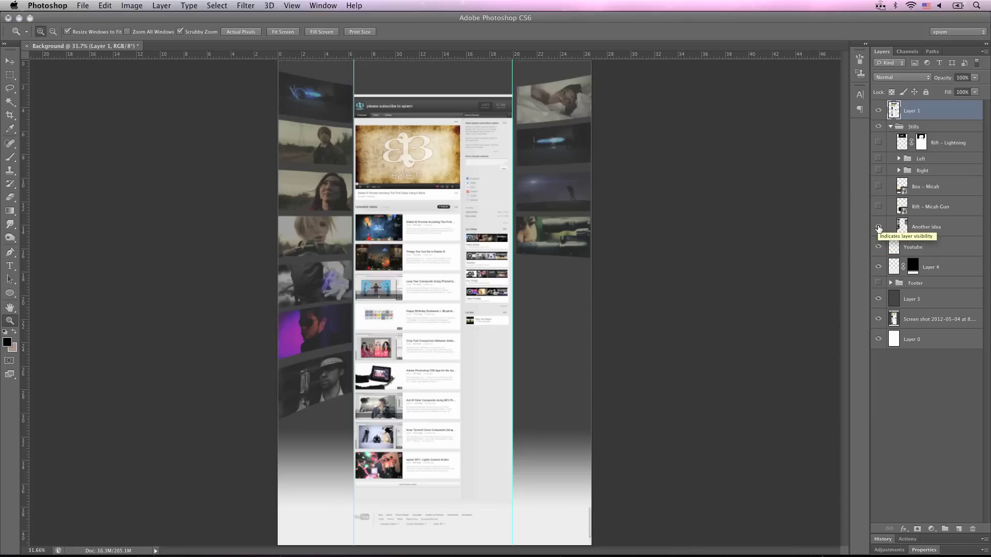
click(878, 227)
drag(879, 171, 878, 149)
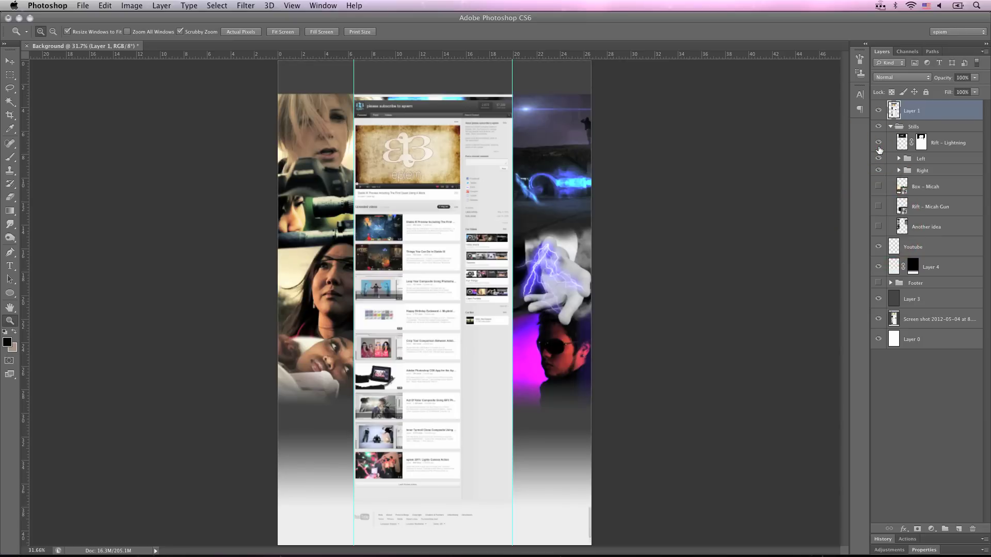
click(415, 222)
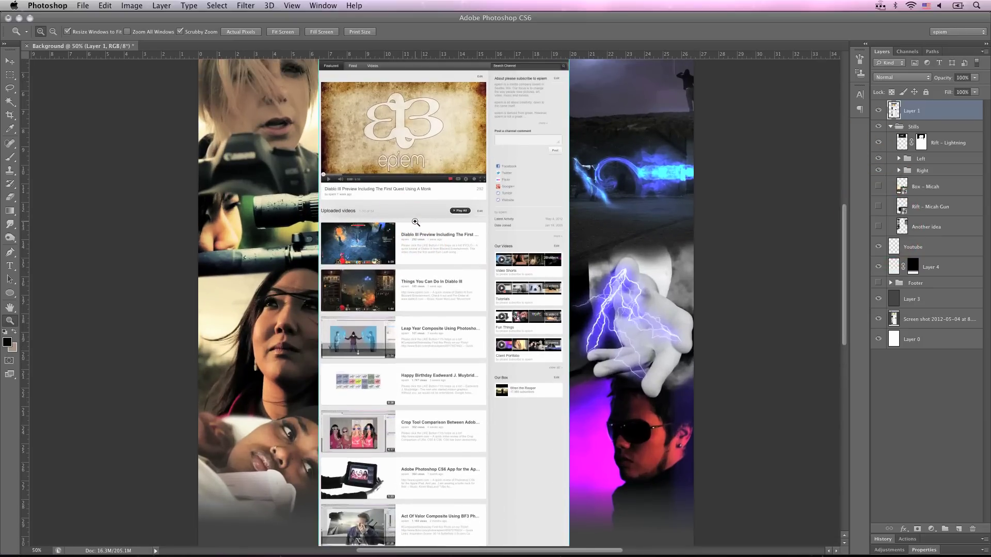
click(415, 222)
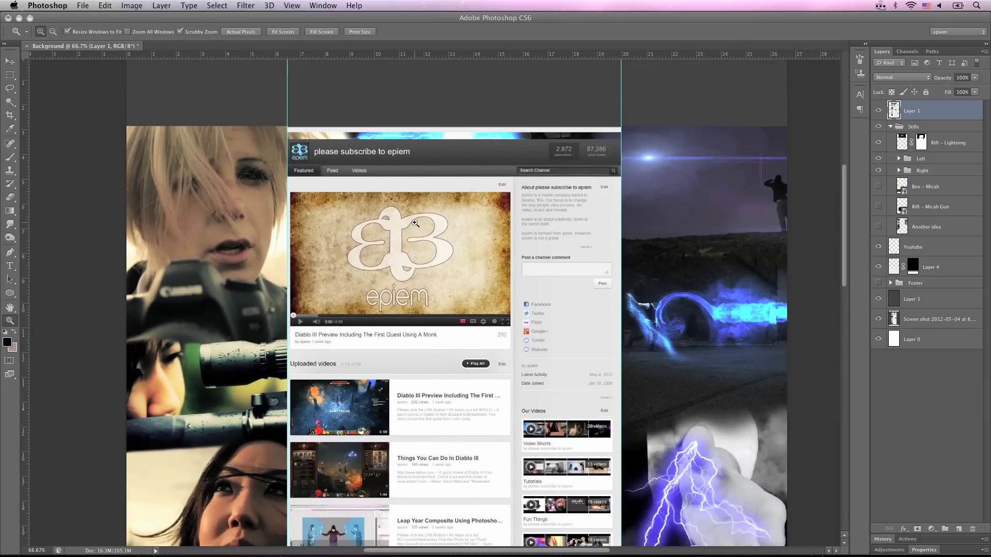
Expand the Left group and hide Layer 1, the YouTube page screenshot
scroll(415, 223, down, 5)
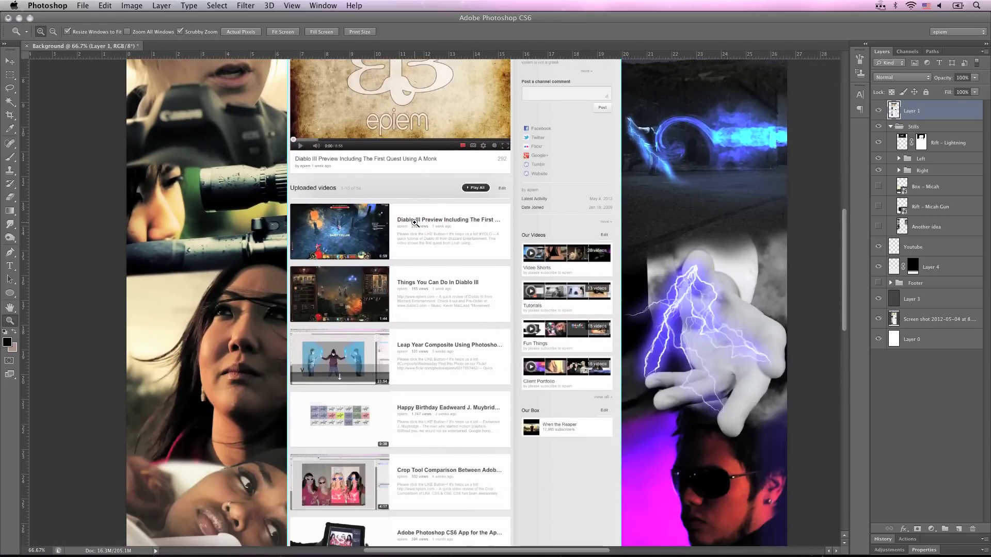
scroll(415, 223, down, 3)
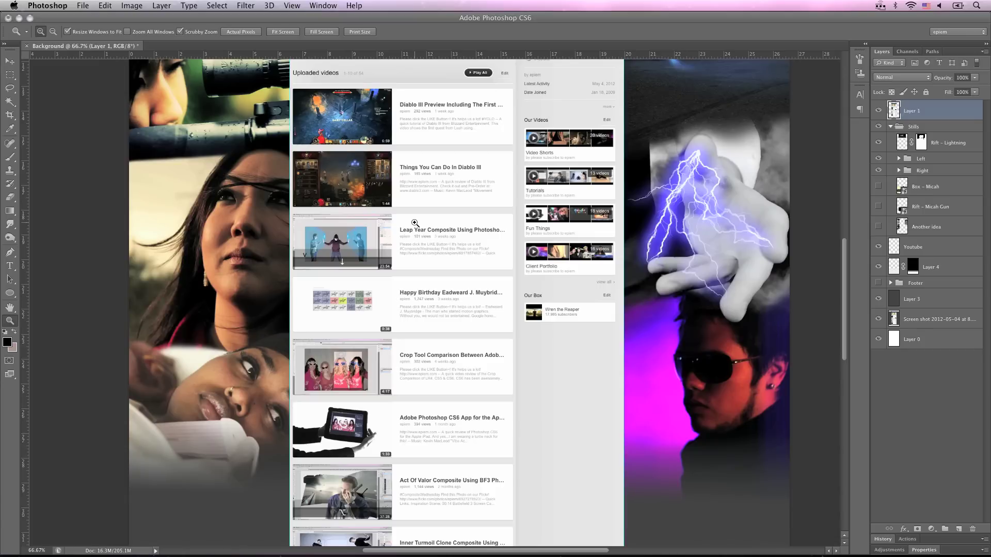
click(898, 159)
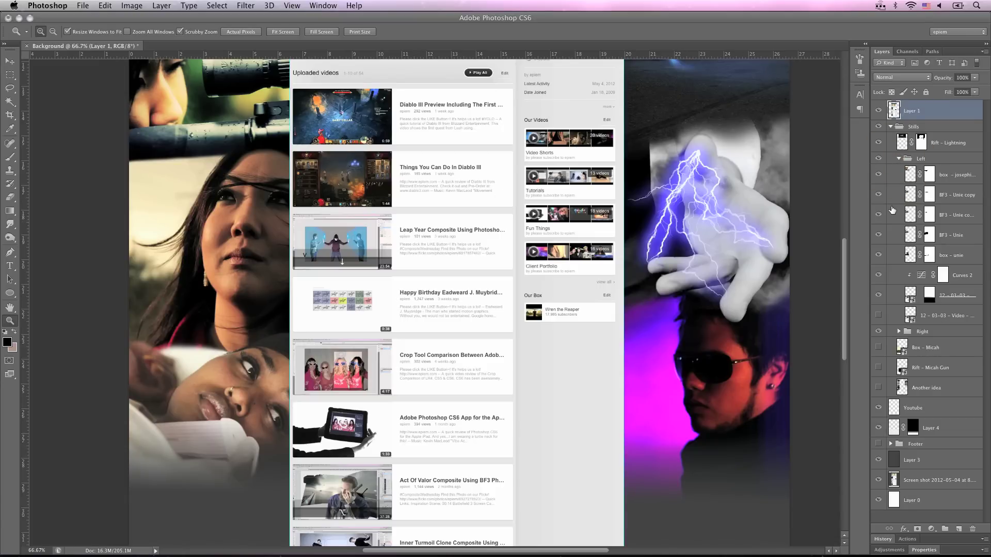
click(878, 111)
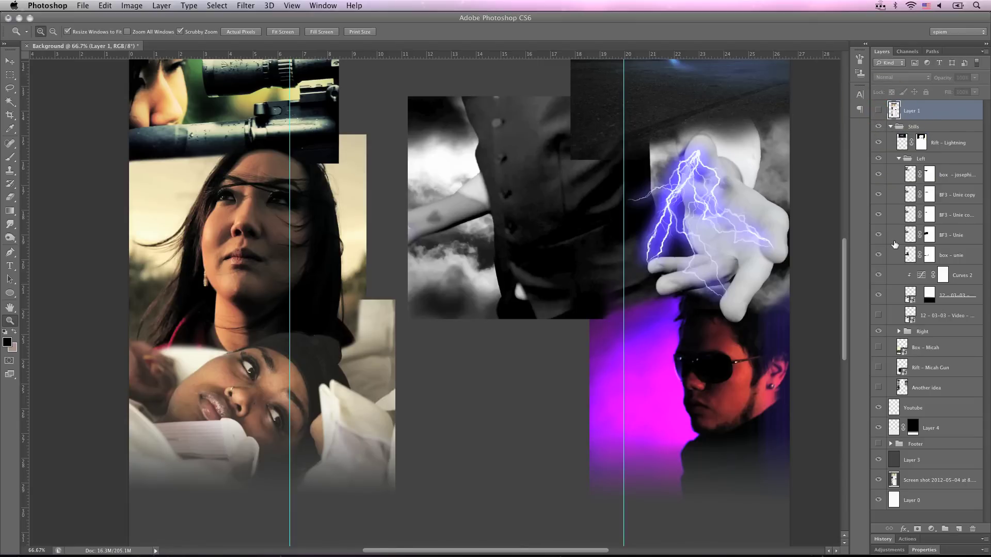
Toggle the blonde photo and both BF3 - Unie copy layers to compare, leaving all visible
scroll(770, 265, up, 1)
scroll(771, 265, up, 5)
scroll(771, 266, up, 3)
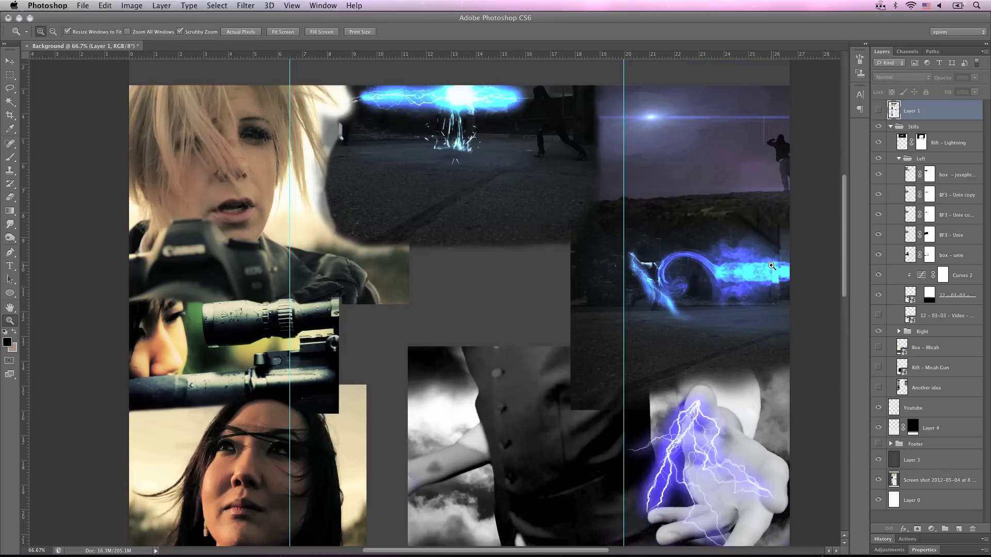
click(877, 175)
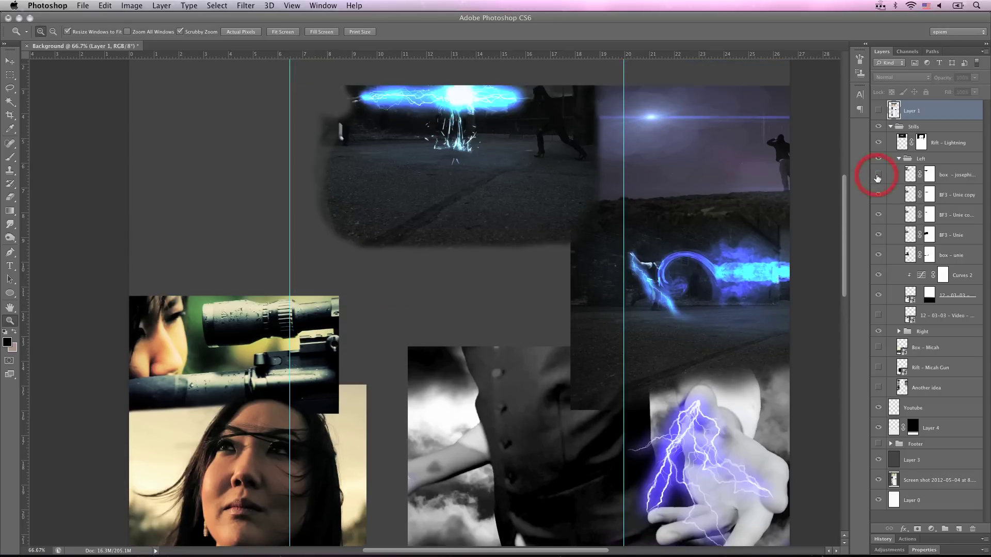
click(877, 176)
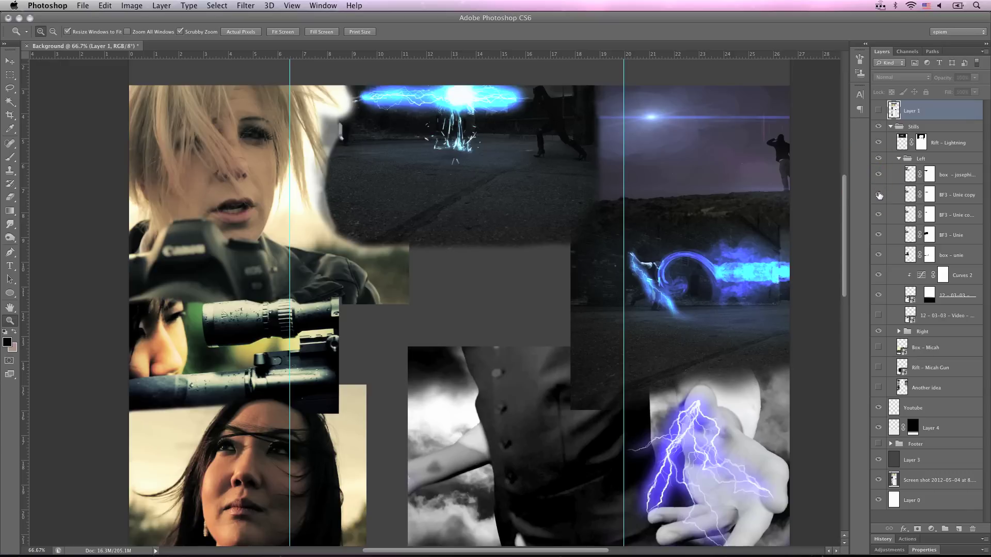
click(879, 195)
click(878, 214)
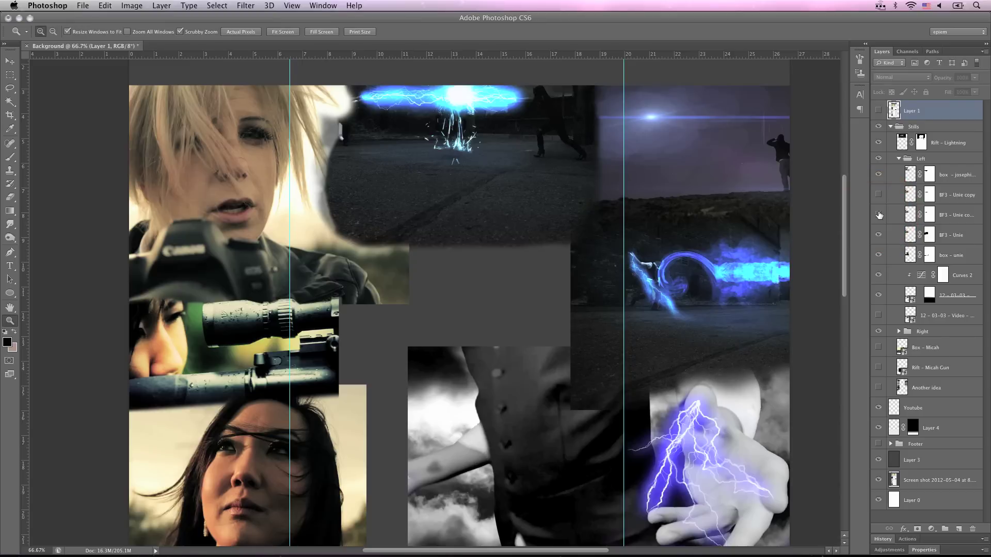
click(878, 215)
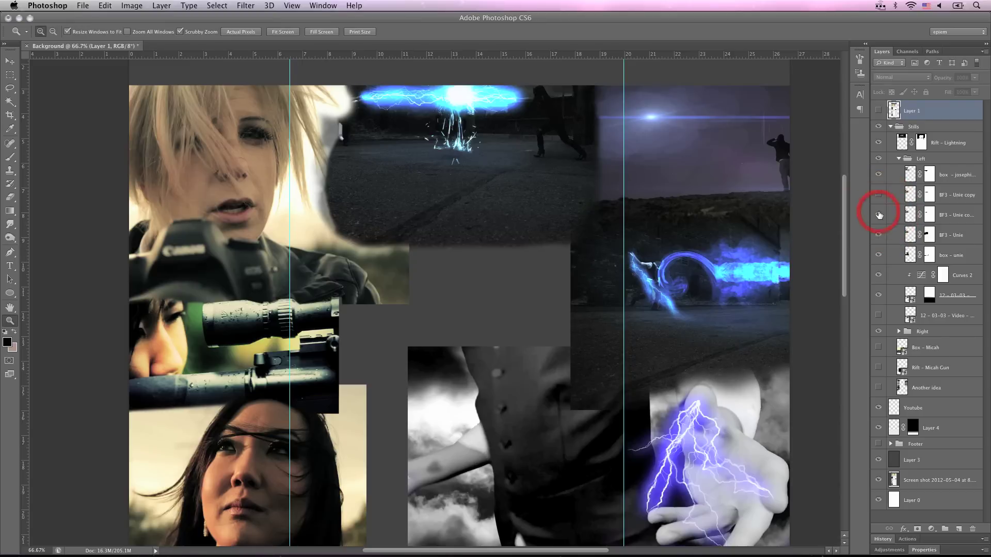
click(878, 175)
click(878, 176)
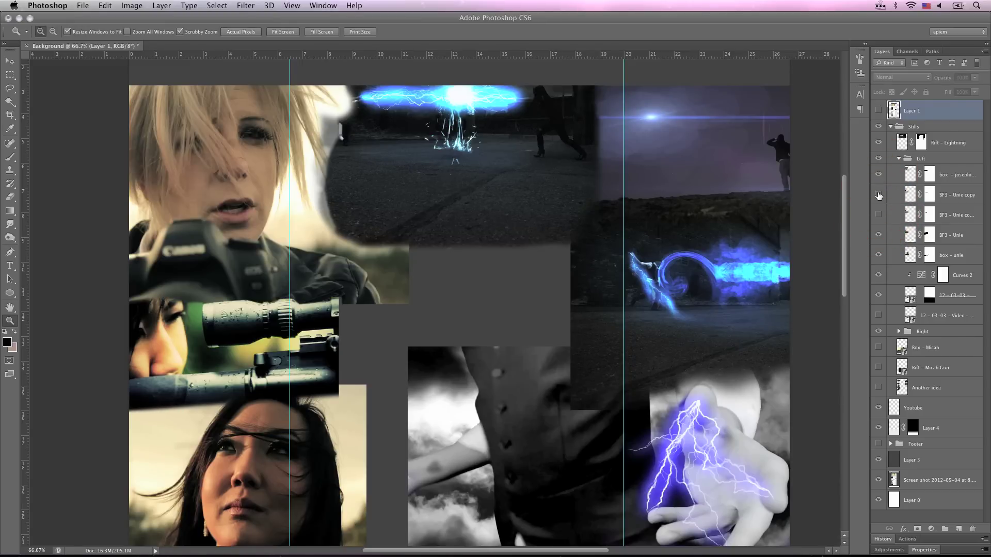
click(878, 195)
click(879, 214)
Compare BF3 - Unie, box - unie, Curves 2 and the lying-woman photo by toggling each off and on
scroll(821, 246, down, 2)
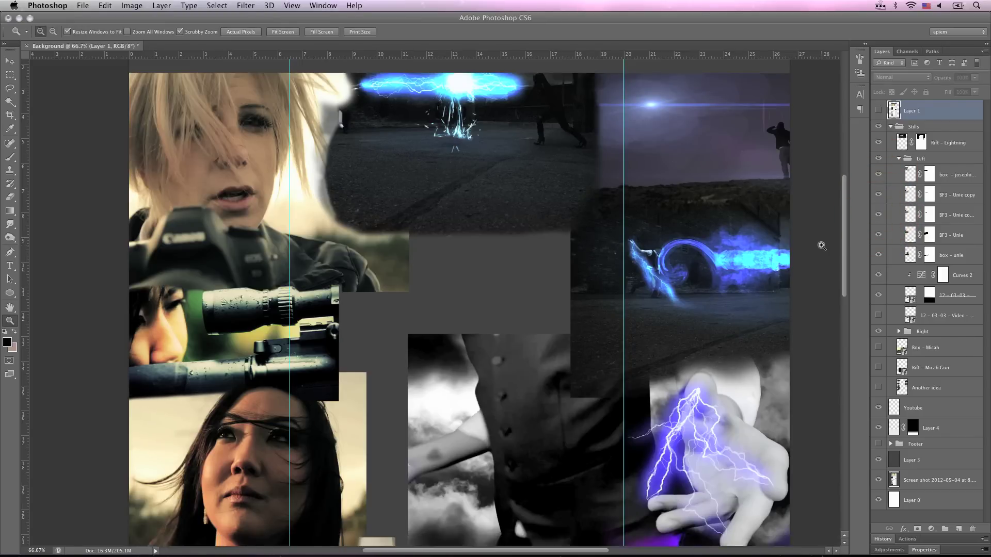
scroll(821, 246, down, 10)
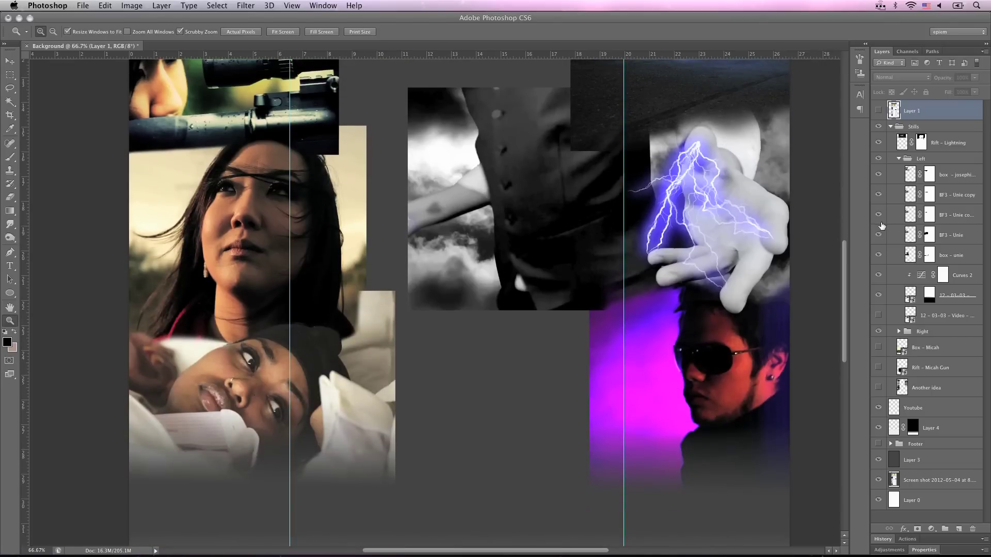
click(879, 235)
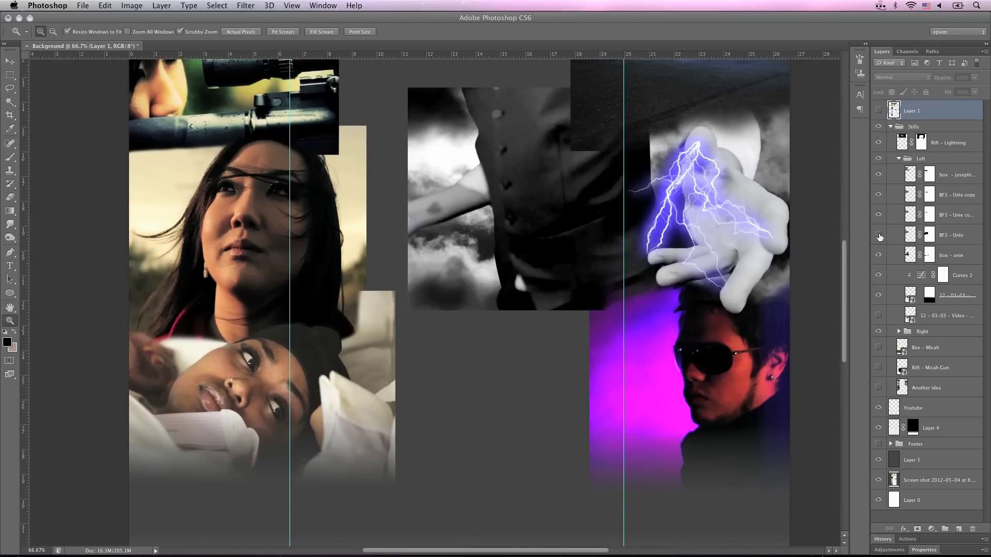
click(879, 235)
click(878, 255)
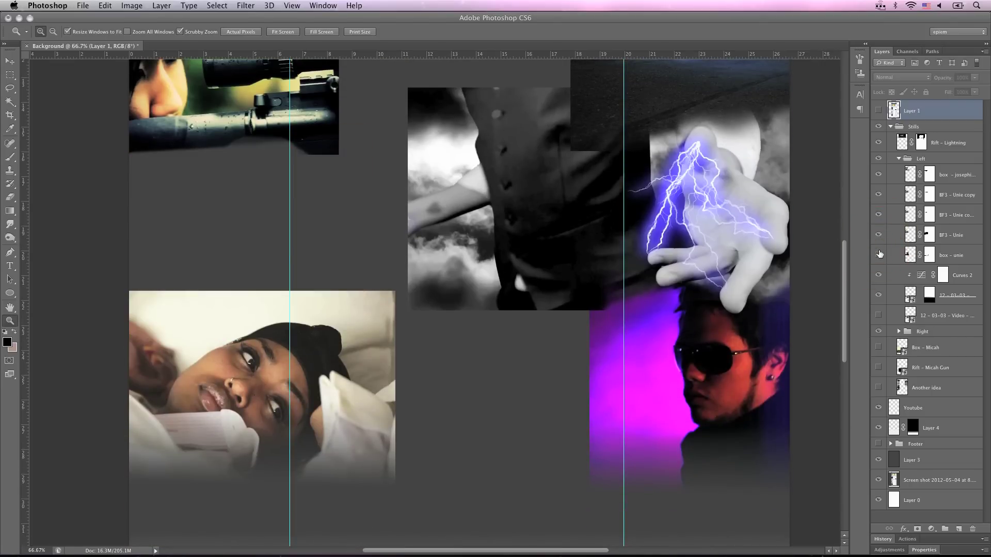
click(879, 255)
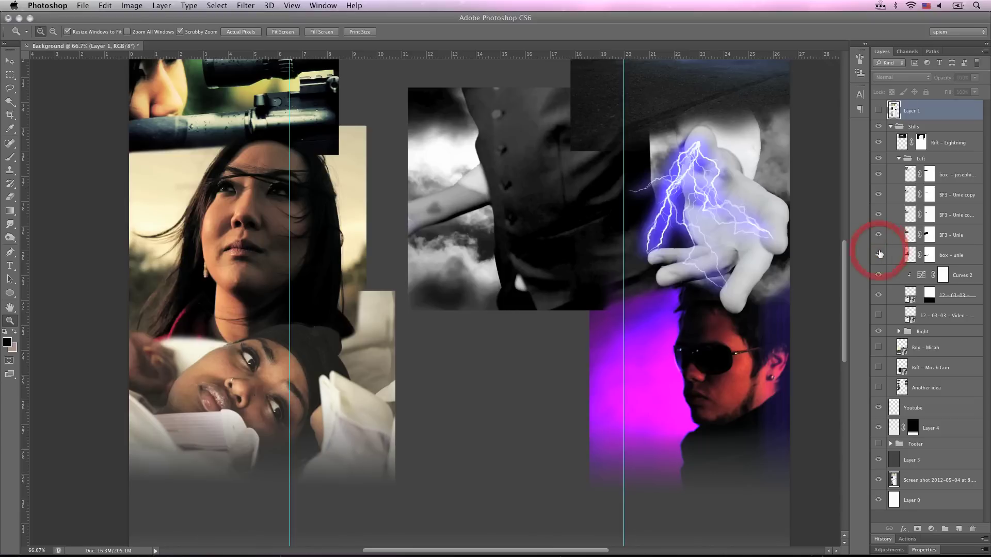
click(879, 277)
click(878, 276)
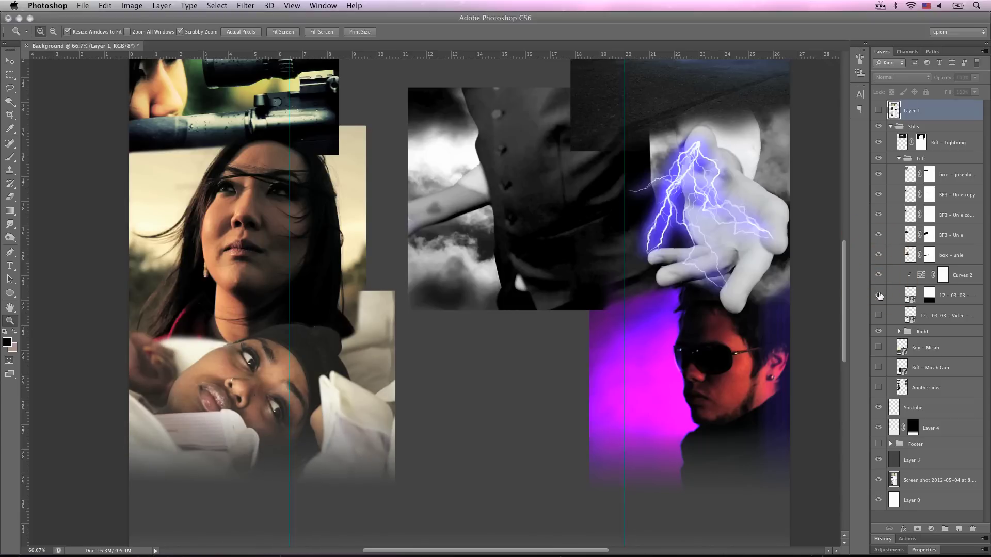
click(879, 296)
click(879, 295)
click(879, 295)
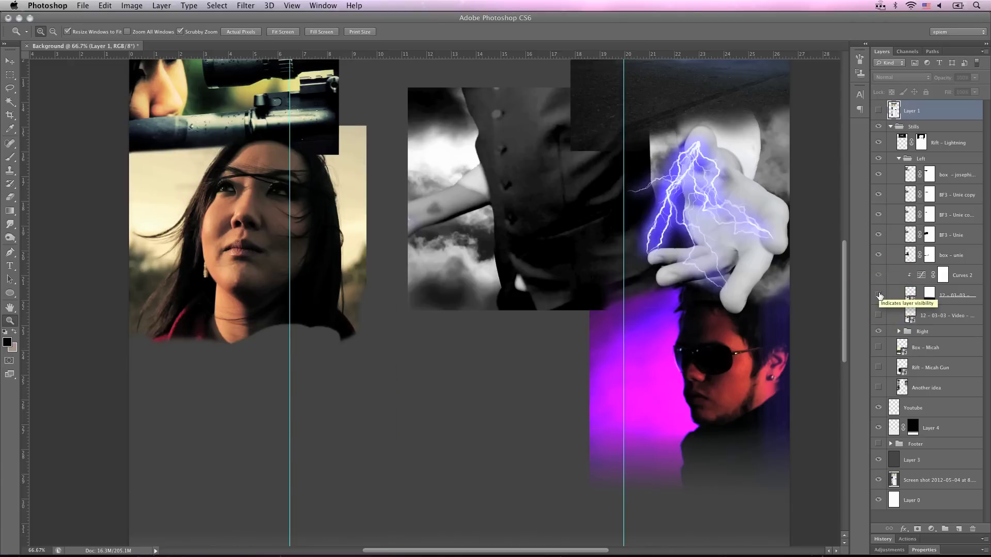
click(878, 295)
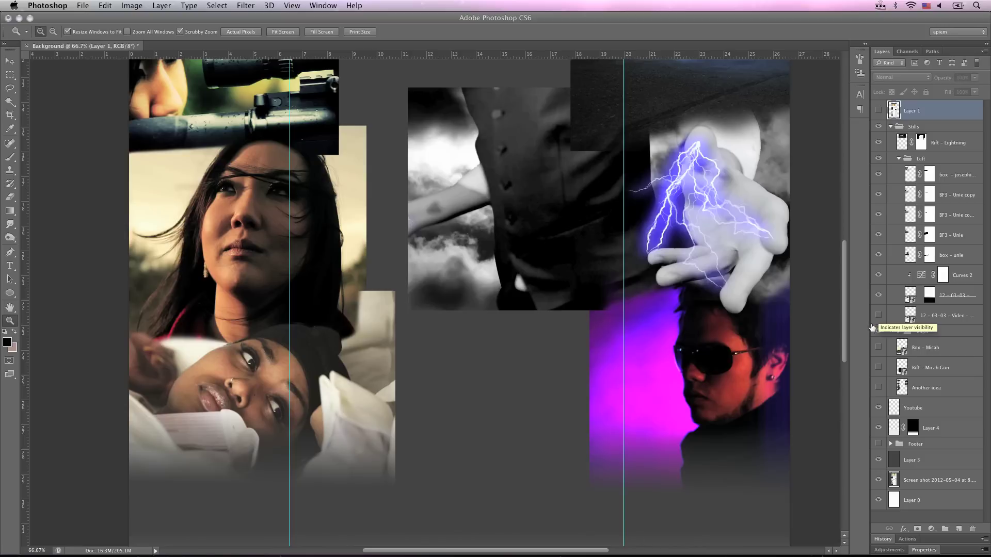
Collapse and hide the Left group, briefly toggling Rift - Lightning off and back on
click(890, 127)
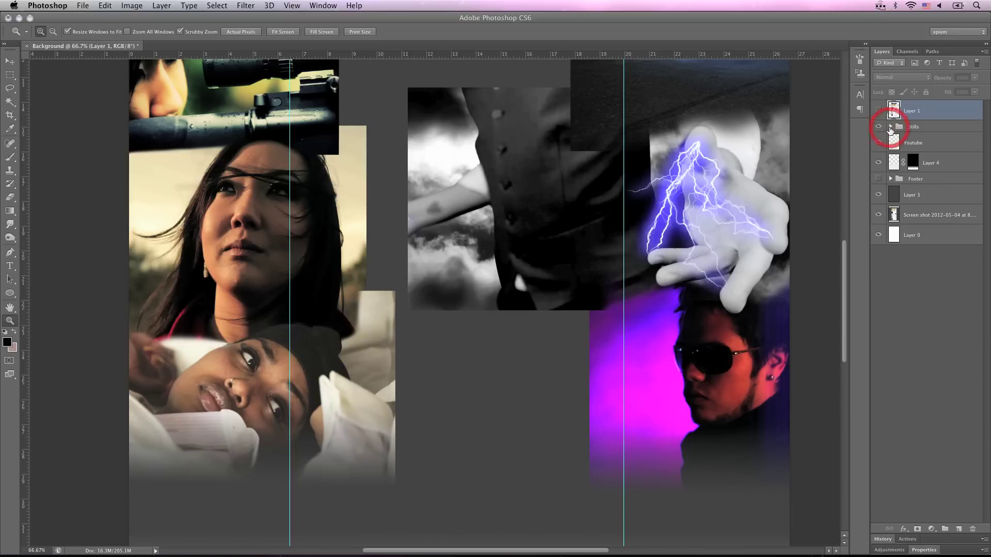
click(890, 127)
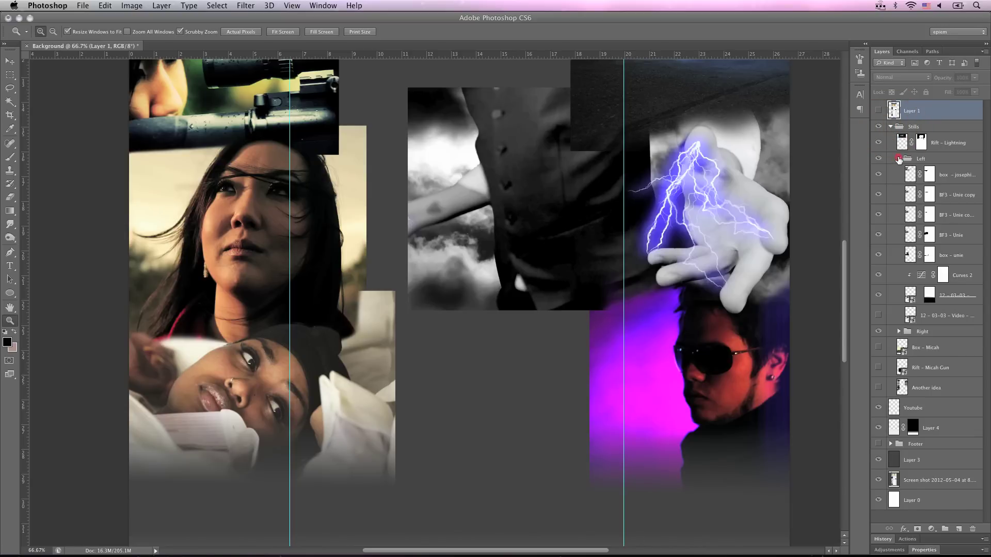
click(899, 158)
click(879, 159)
scroll(763, 205, right, 5)
scroll(764, 206, up, 2)
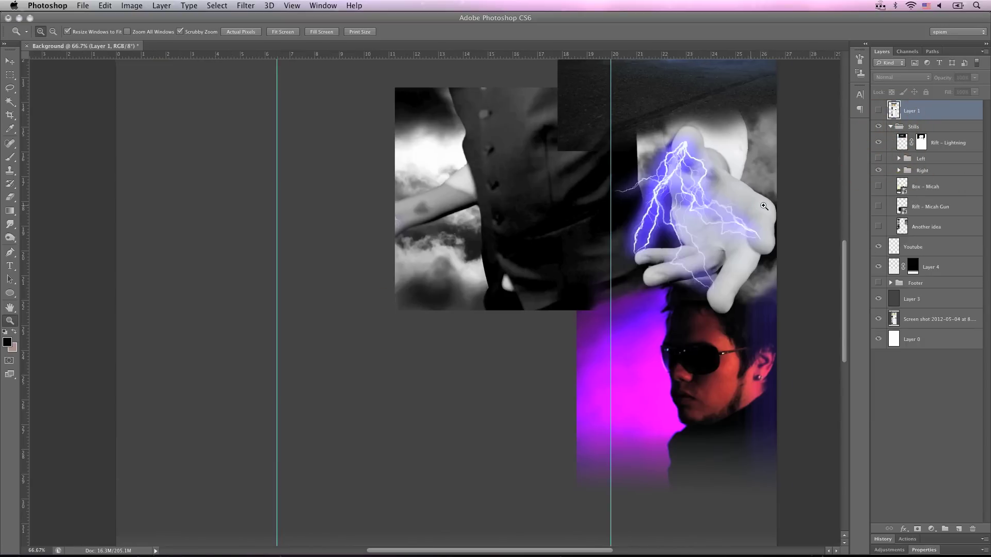
scroll(764, 206, up, 10)
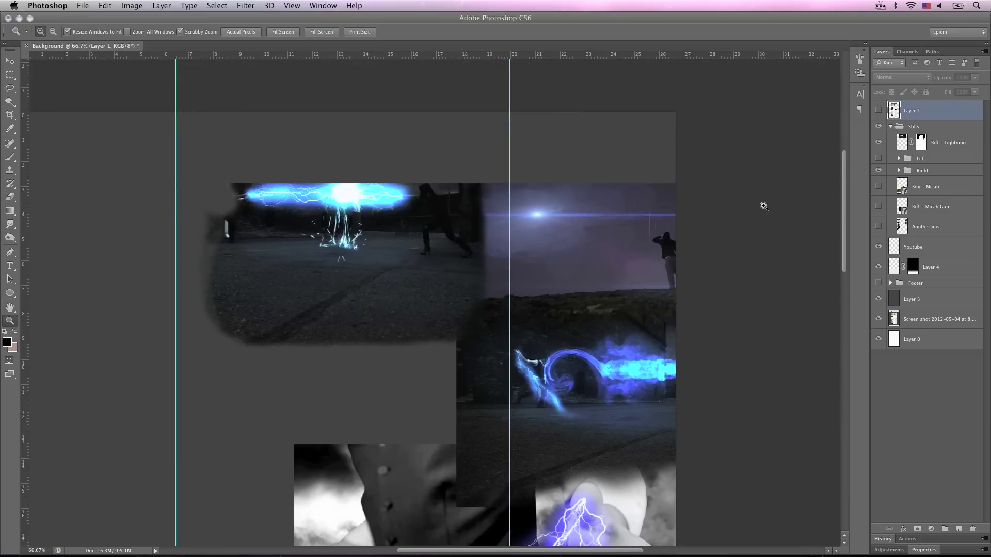
click(879, 144)
click(879, 143)
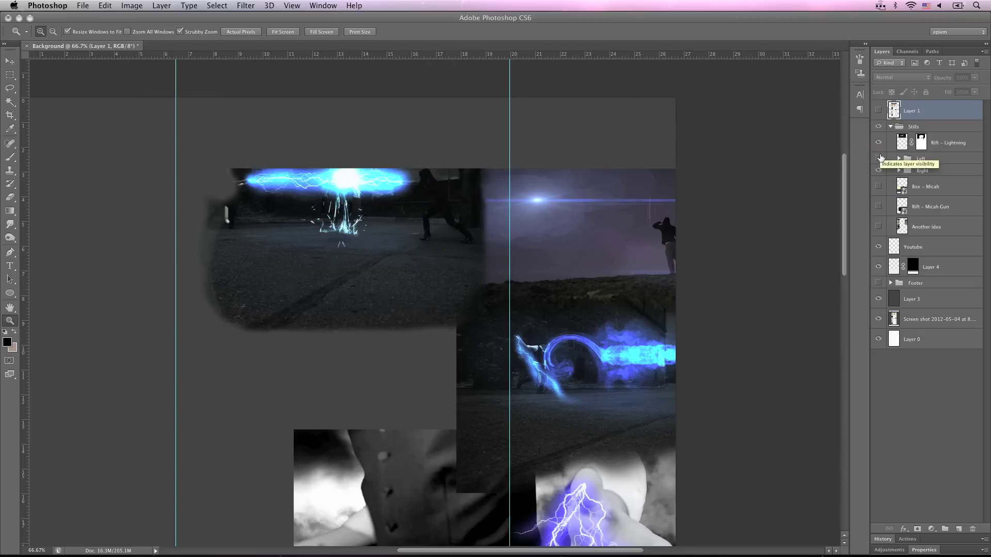
Expand the Right group and toggle the sky still, Rift - Fire copies, Hue/Sat and Curves 1 to compare
click(899, 170)
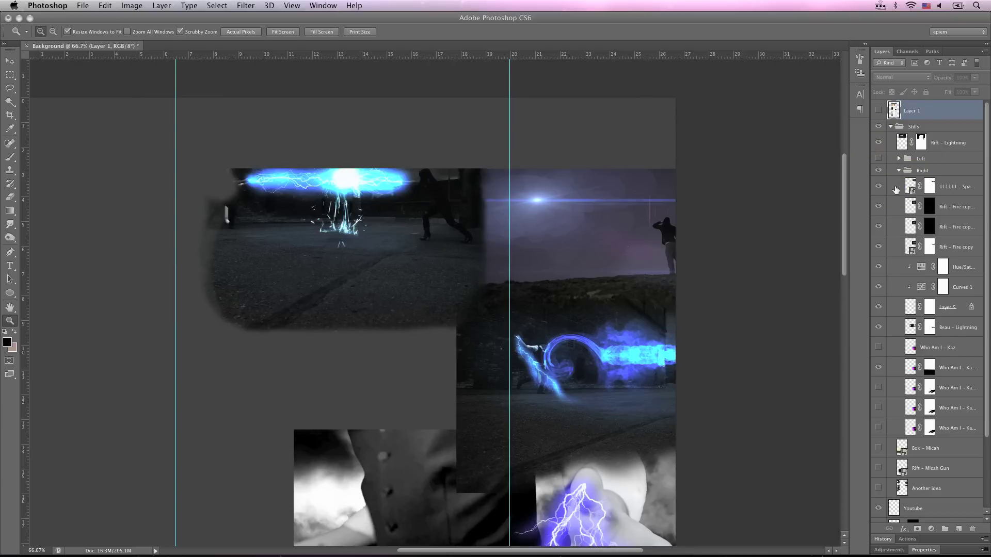
click(878, 189)
click(878, 189)
click(878, 206)
click(879, 207)
click(878, 226)
click(879, 226)
scroll(792, 268, down, 6)
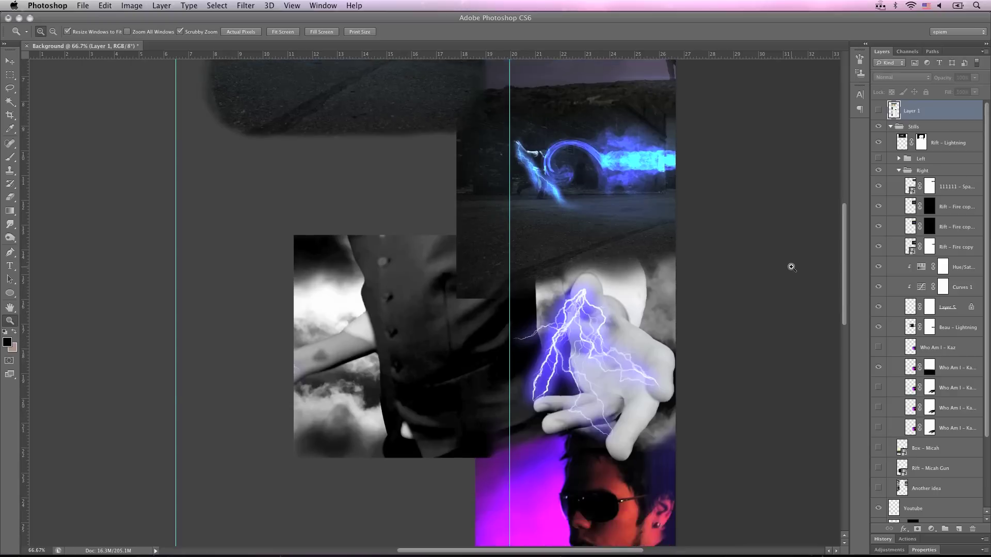
scroll(792, 267, down, 1)
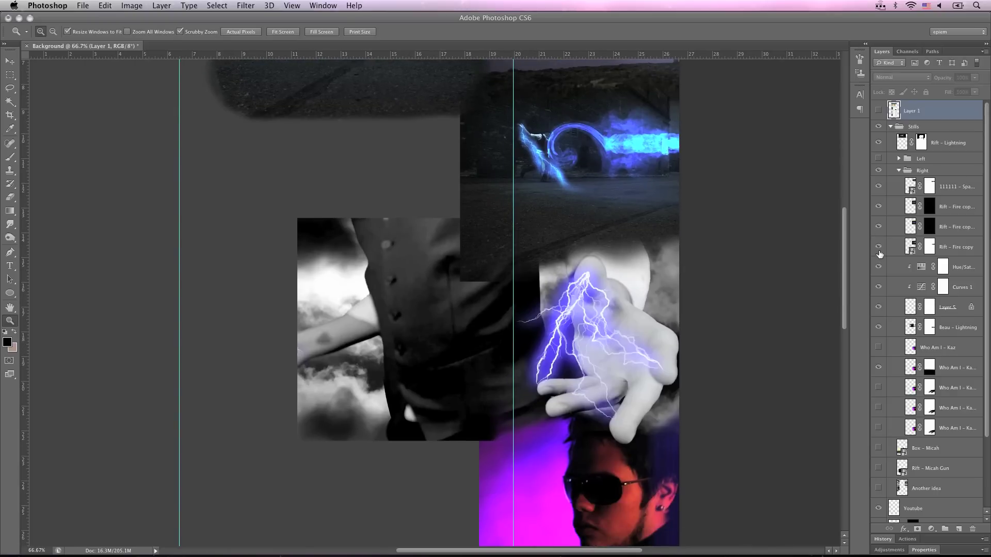
click(879, 267)
click(879, 266)
click(879, 287)
click(878, 286)
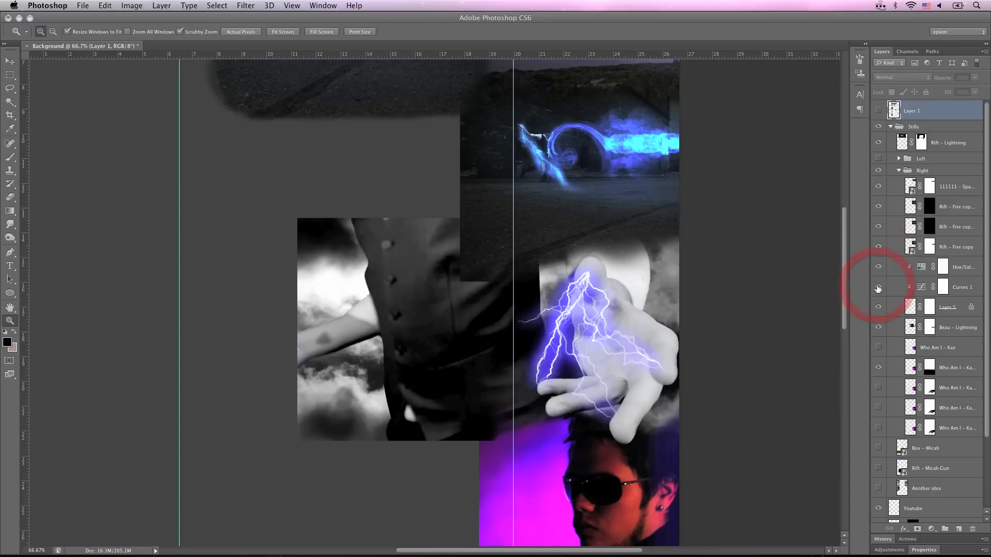
Zoom in on the lightning hand's fingertip and compare it with Curves 1 and Hue/Sat off and on
click(617, 439)
click(616, 439)
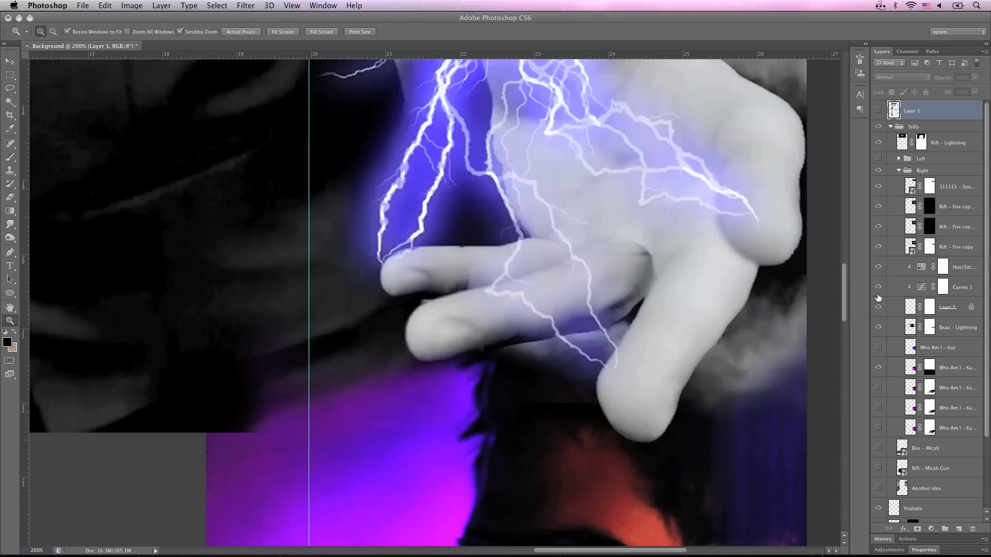
drag(878, 289, 878, 277)
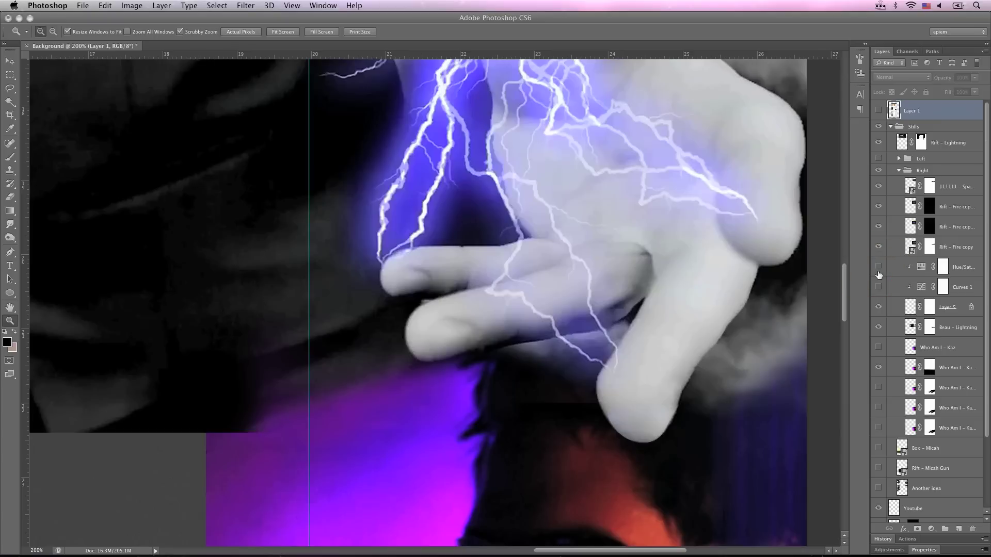
click(878, 273)
click(878, 287)
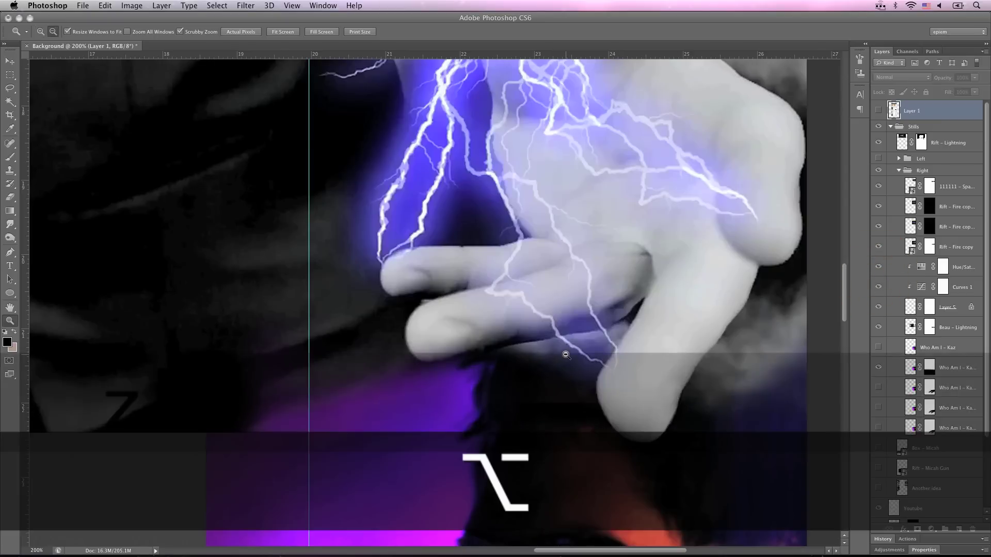
alt+click(565, 355)
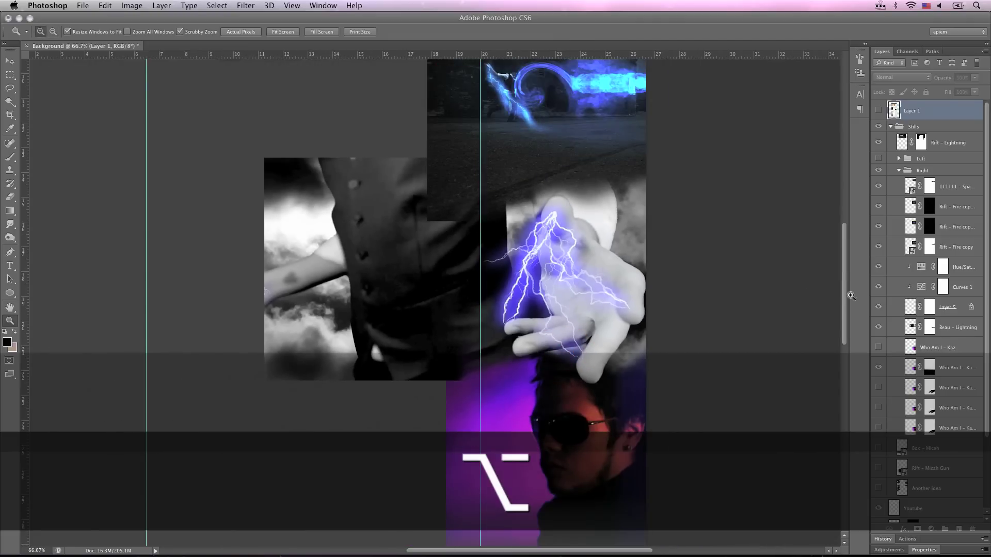
Hide Layer 5, Beau – Lightning and the purple portrait, and show the third to fifth portrait layers
click(877, 307)
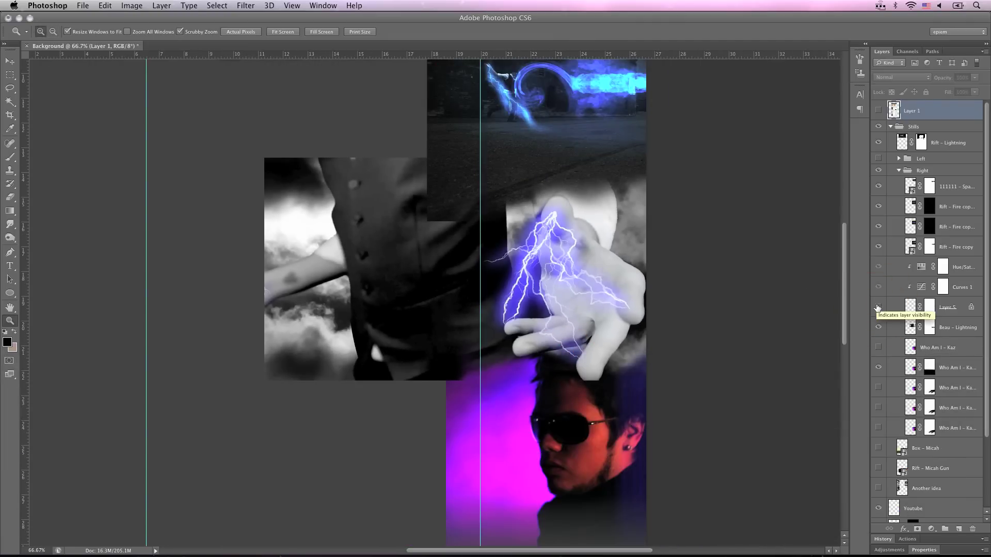
click(877, 307)
click(877, 328)
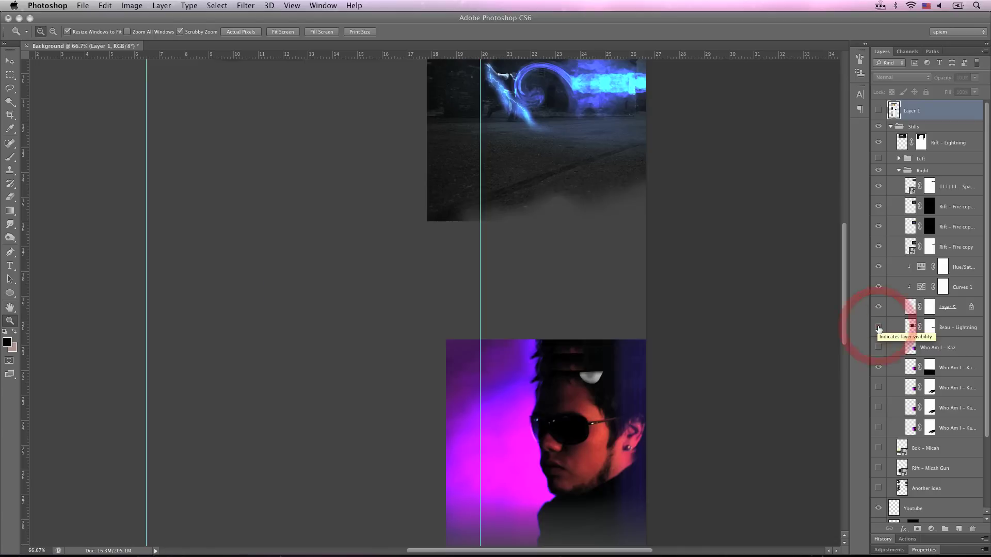
click(878, 307)
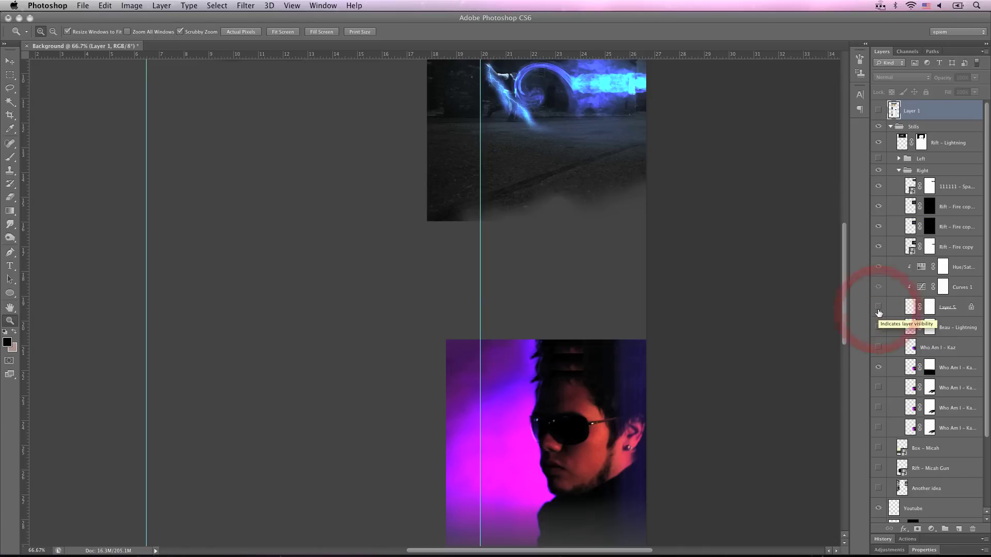
click(878, 368)
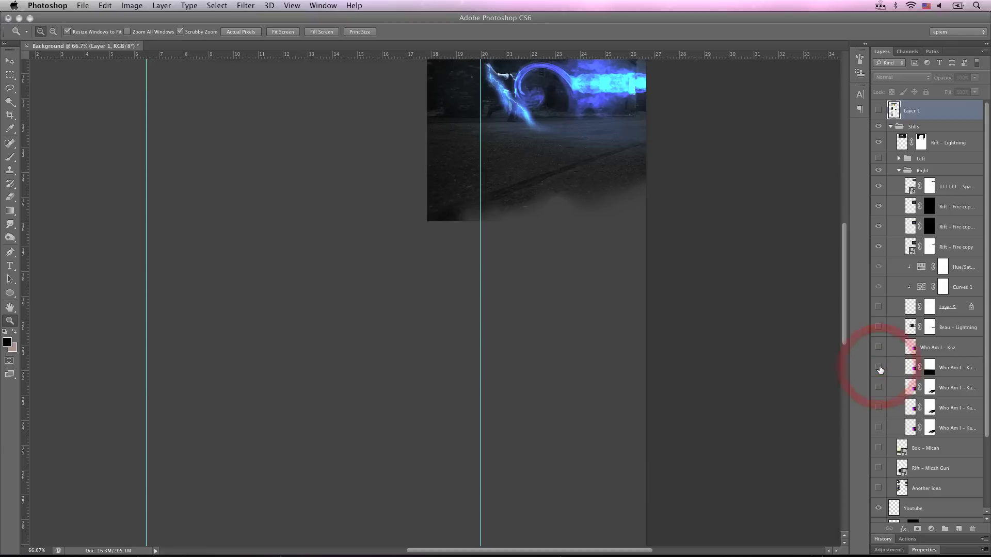
click(879, 367)
click(878, 367)
click(879, 388)
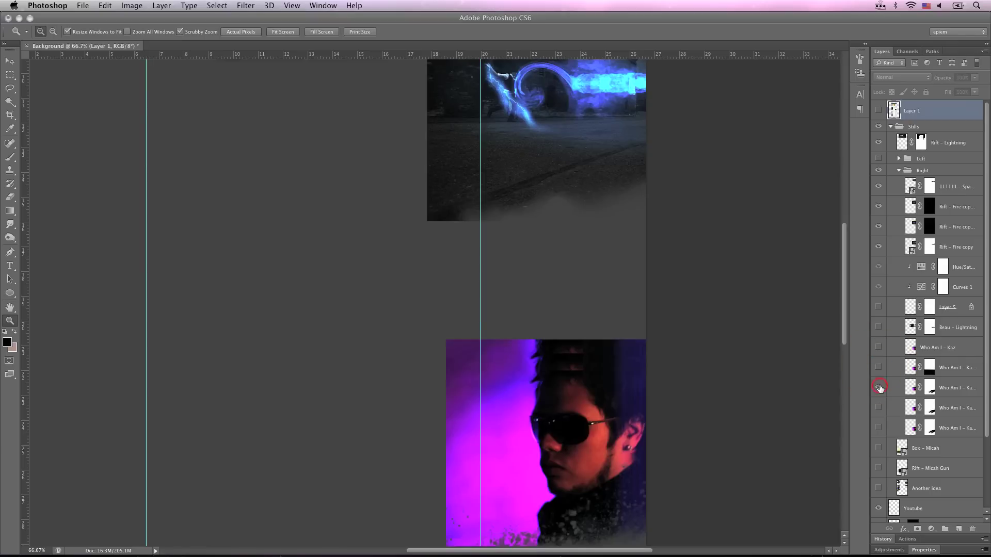
click(879, 408)
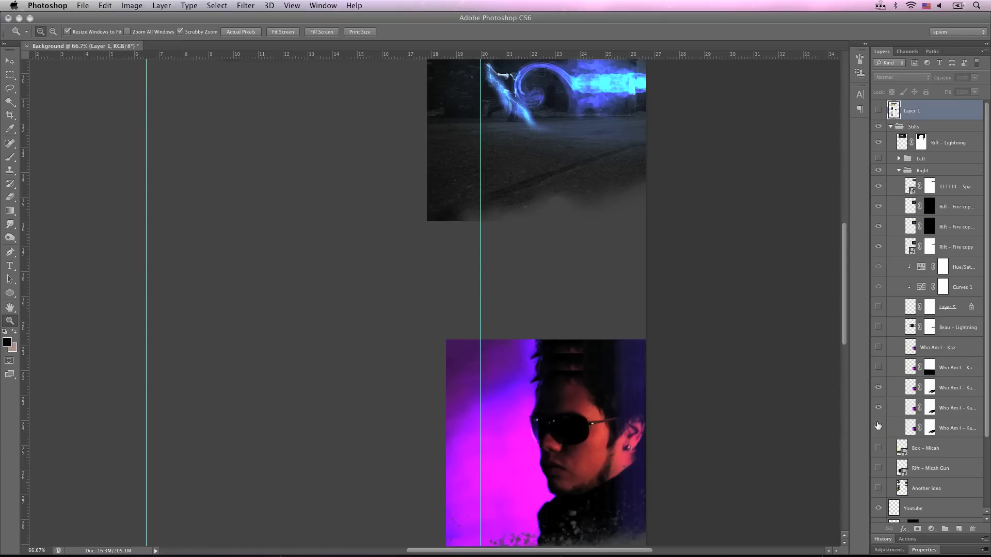
click(879, 428)
Restore Layer 5 and Beau – Lightning, show the second portrait, and hide the lower portrait layers
scroll(782, 409, down, 3)
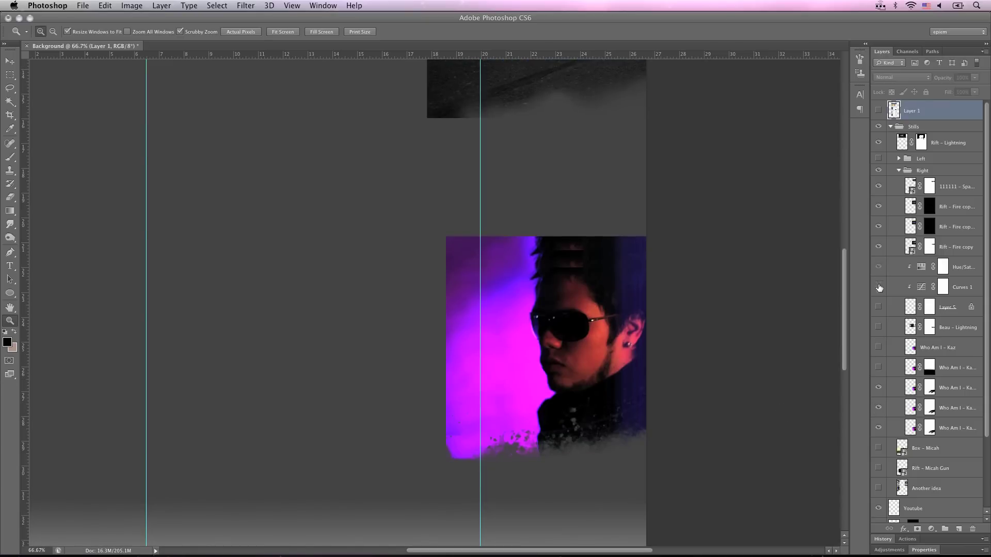
click(879, 307)
click(878, 327)
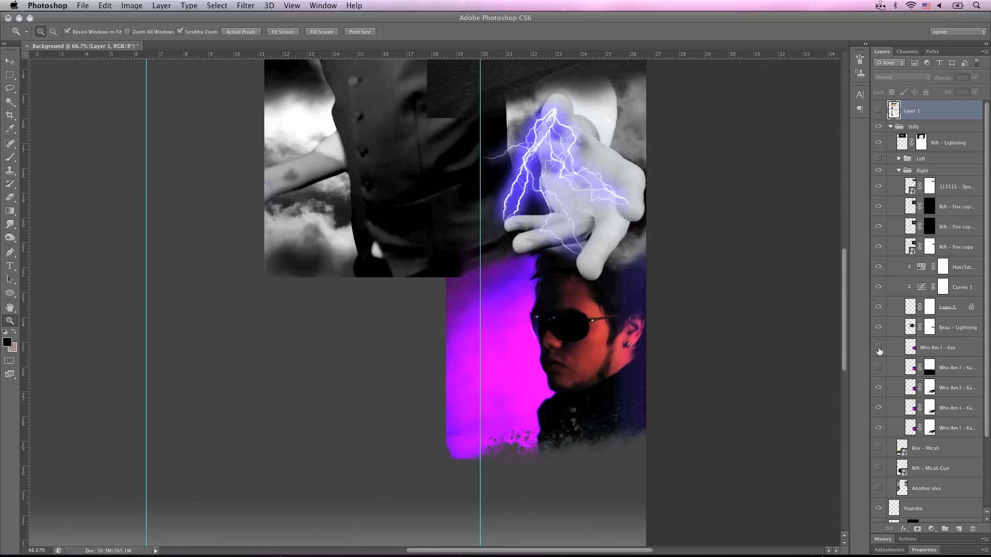
click(879, 348)
click(878, 350)
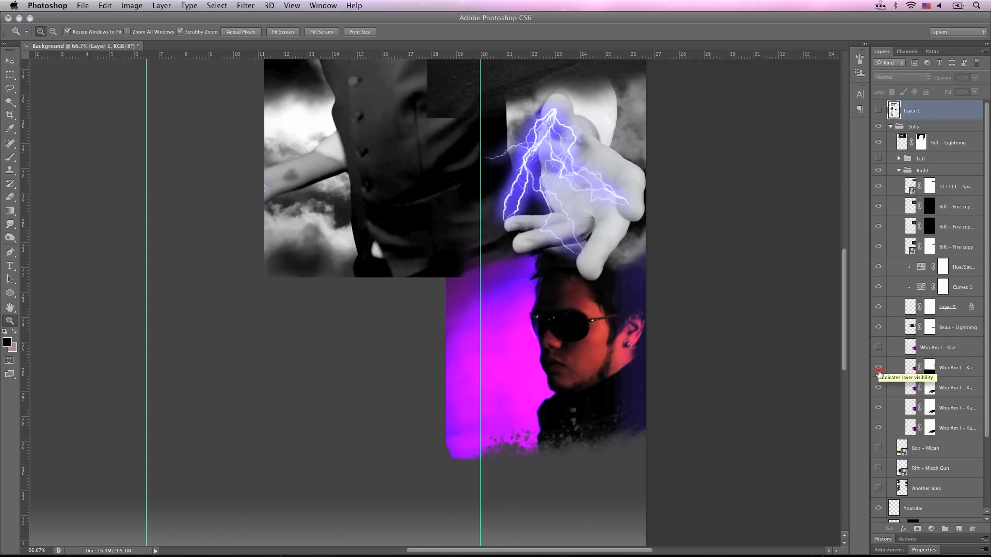
click(879, 367)
drag(879, 388, 879, 428)
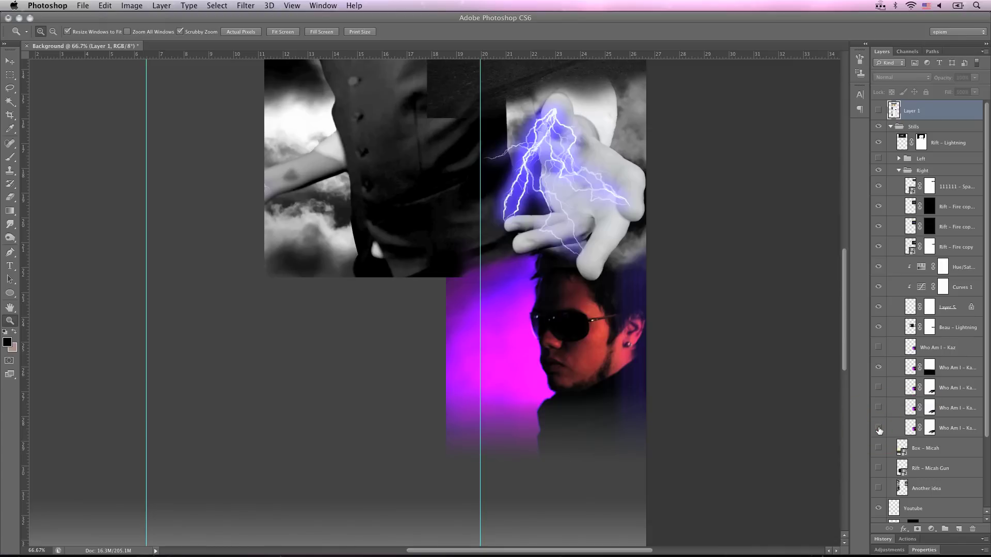
scroll(743, 433, down, 5)
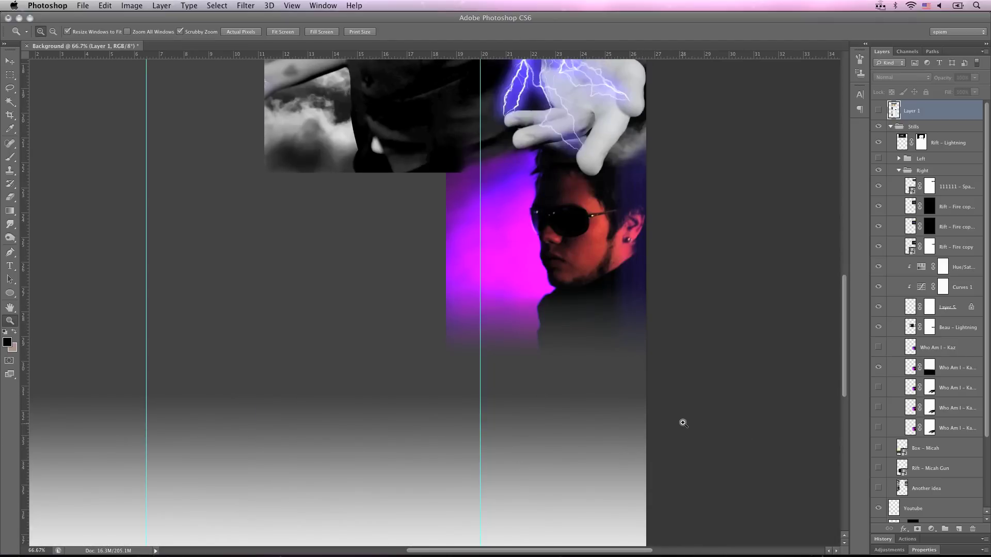
Show the YouTube page screenshot and the Left group, fit the document on screen, and collapse Stills
click(879, 111)
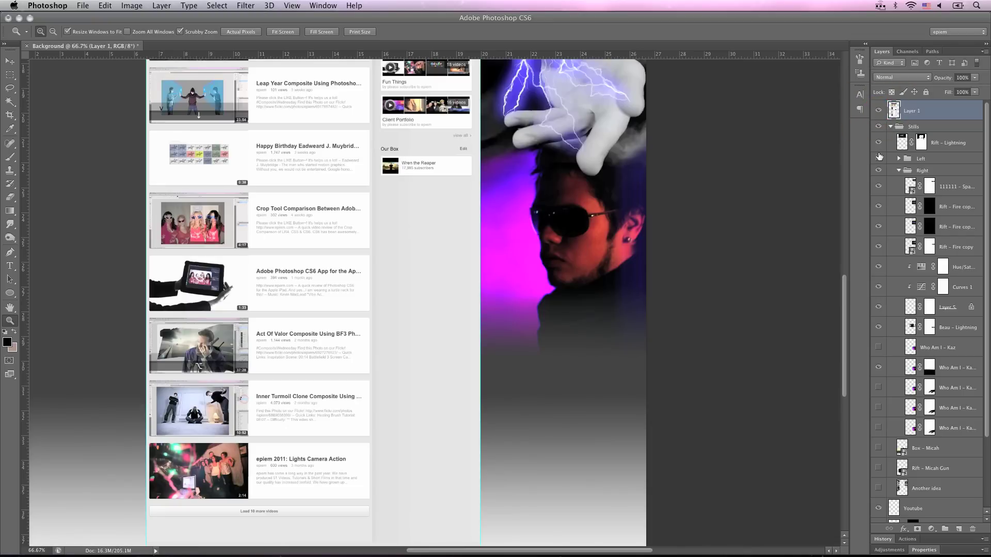
click(878, 160)
scroll(550, 278, left, 5)
scroll(550, 278, down, 4)
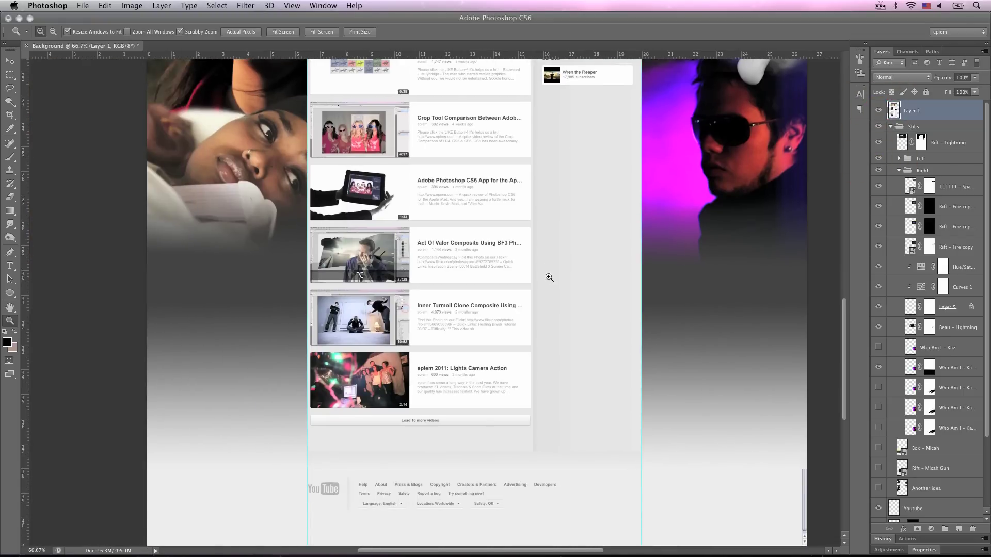
click(279, 32)
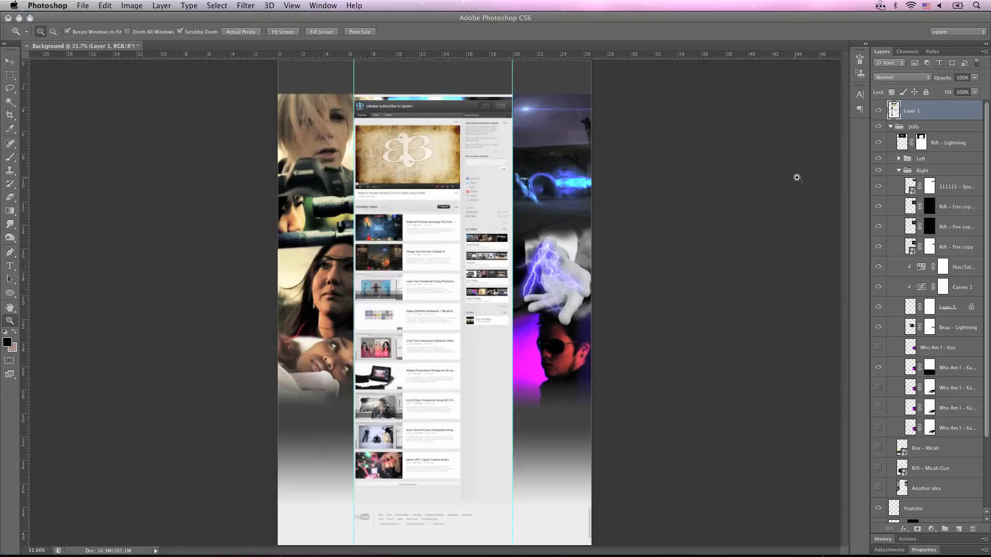
click(890, 127)
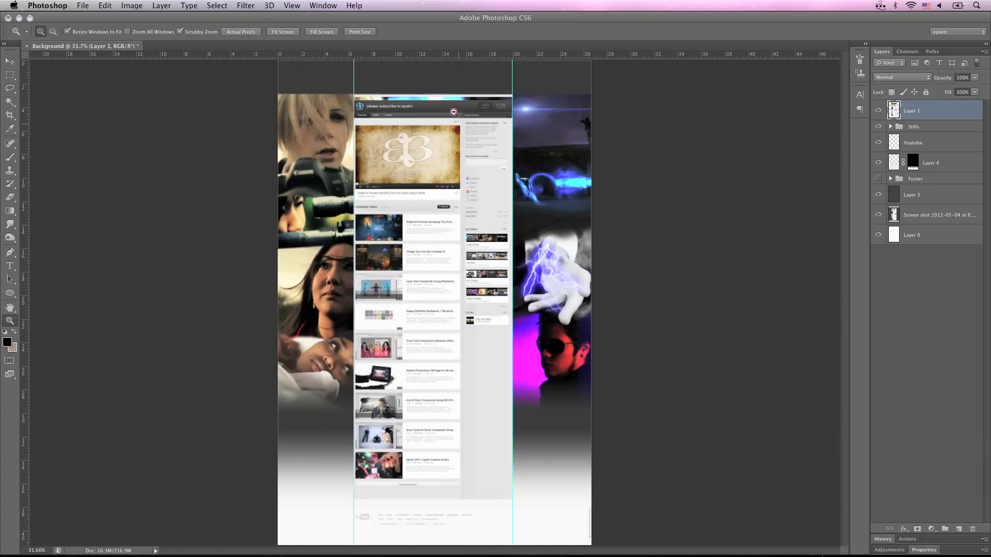
Load the footer layer as a selection and drag a horizontal guide to its top edge
drag(456, 118, 518, 248)
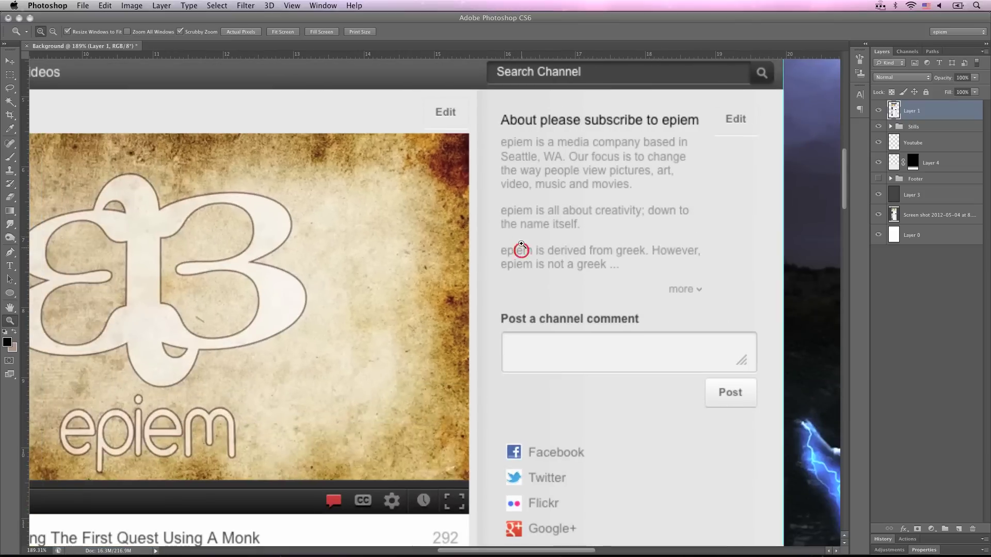
scroll(531, 190, up, 5)
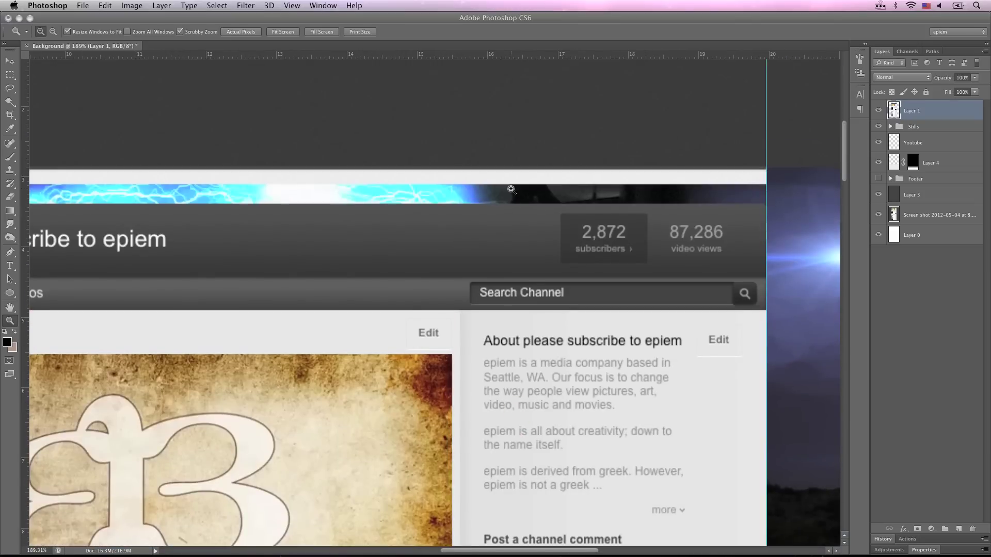
drag(512, 189, 649, 211)
super+click(653, 172)
alt+click(649, 178)
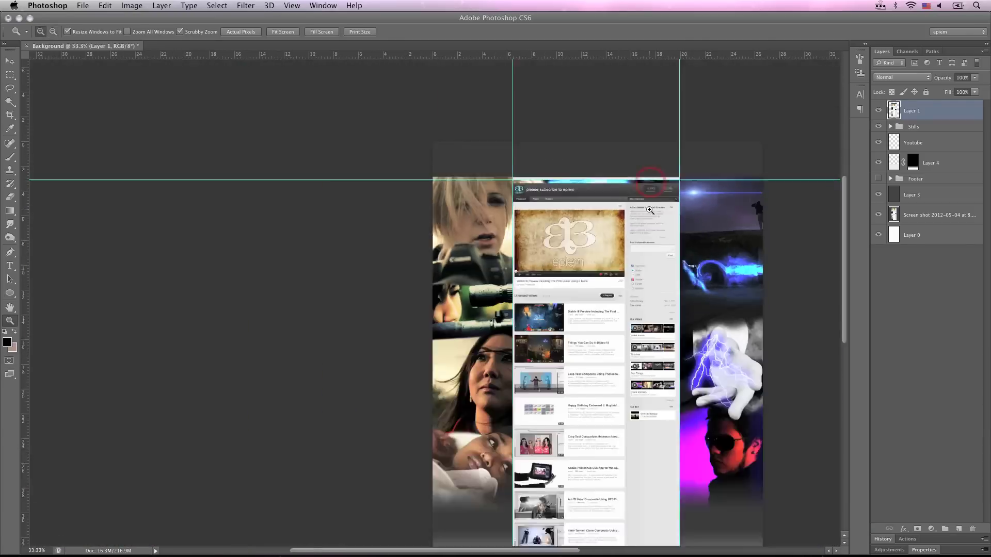
click(653, 389)
super+click(893, 144)
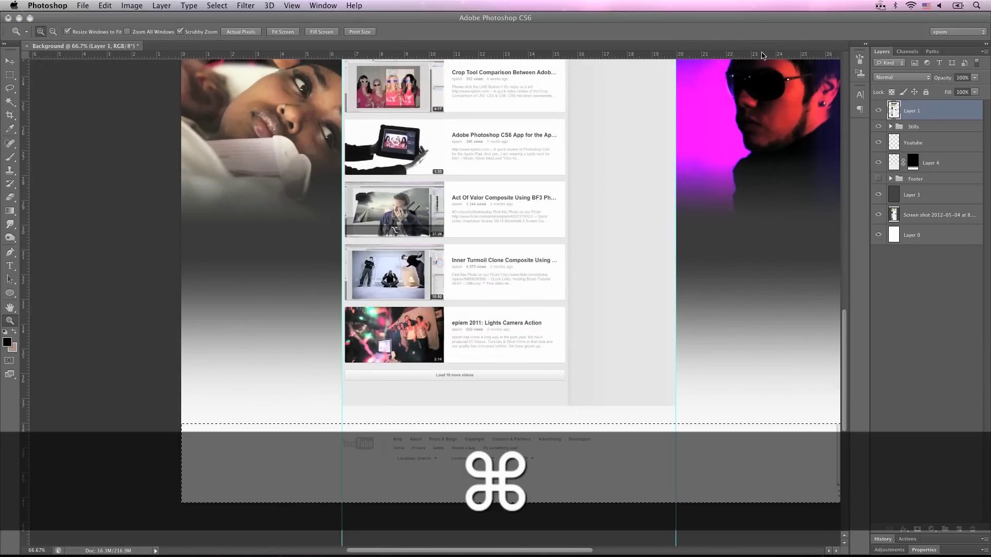
drag(763, 55, 749, 424)
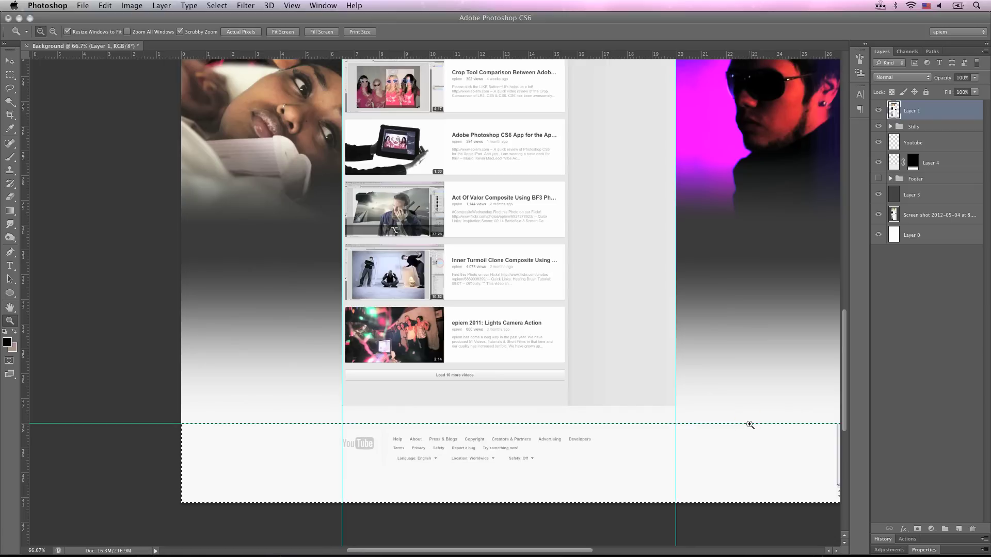
Drop the footer selection and duplicate Layer 3 and Layer 4
key(super+d)
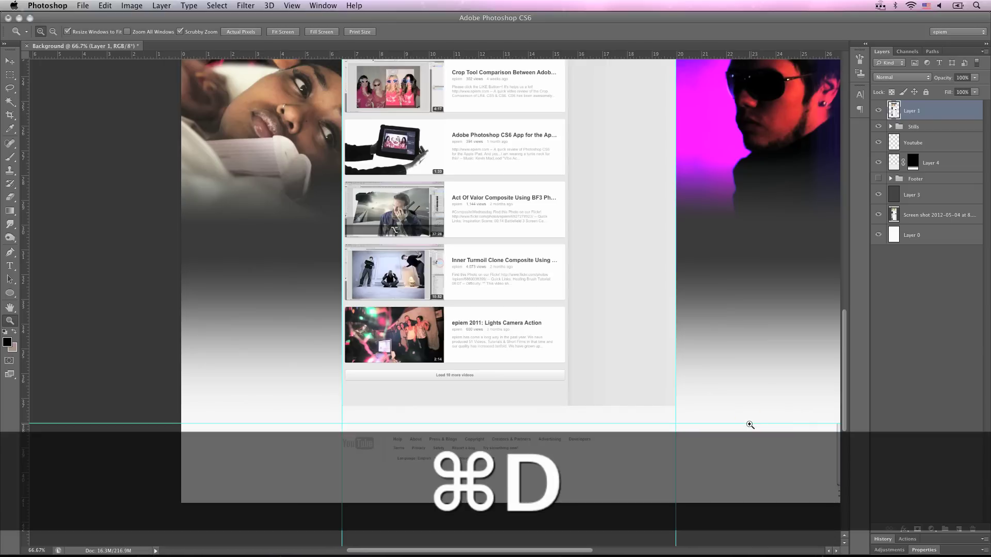
click(941, 195)
key(super+j)
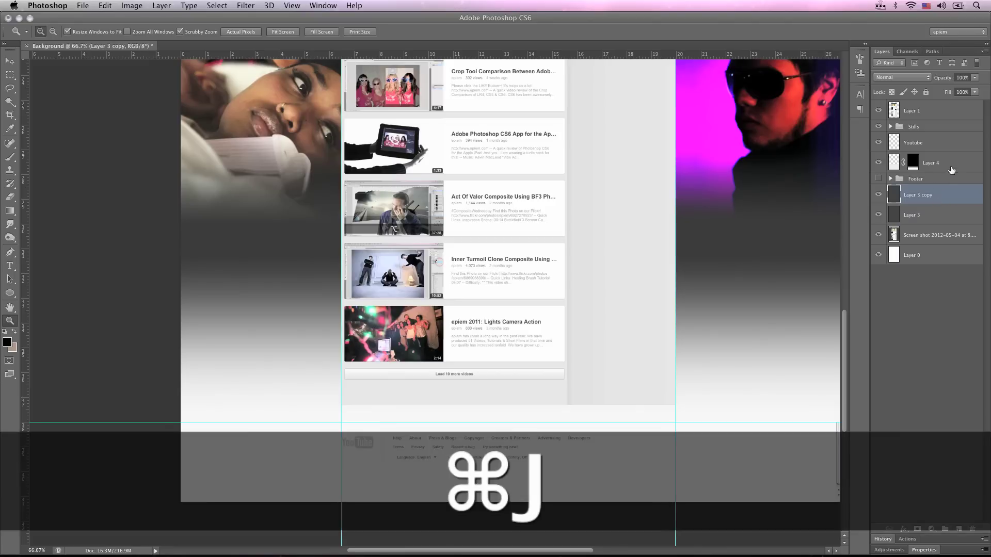
click(954, 164)
key(super+j)
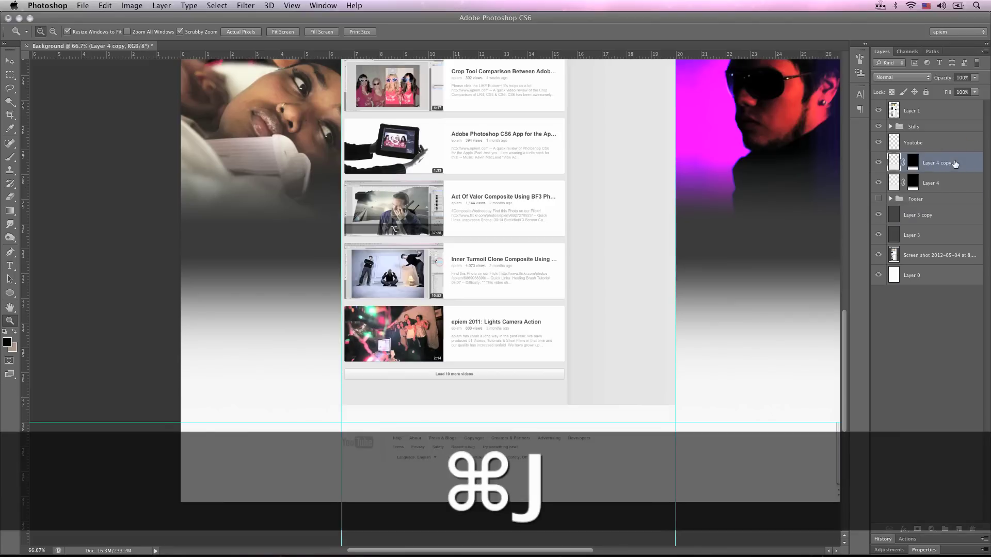
Group the Stills group, Layer 4 copy and Layer 3 copy into a group named 'Final'
click(951, 127)
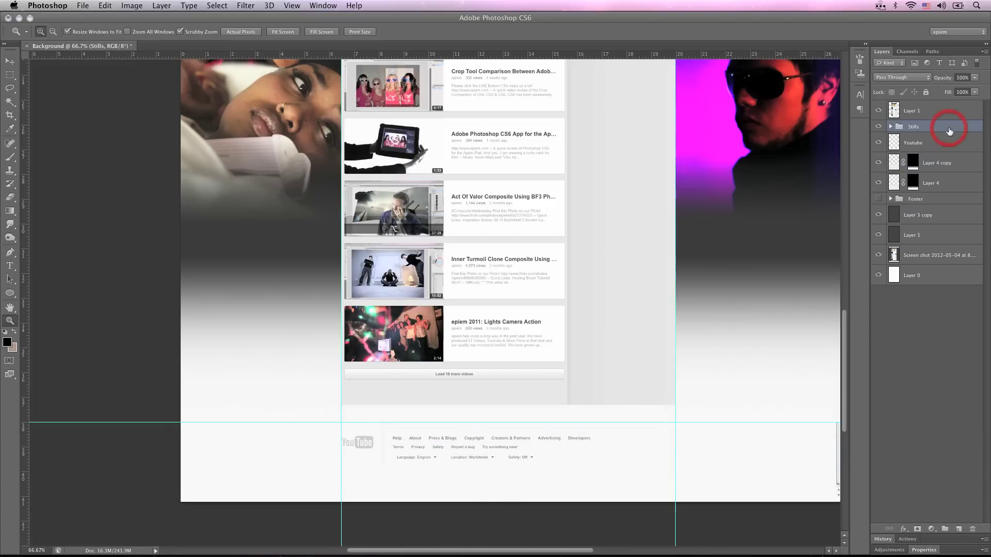
super+click(958, 164)
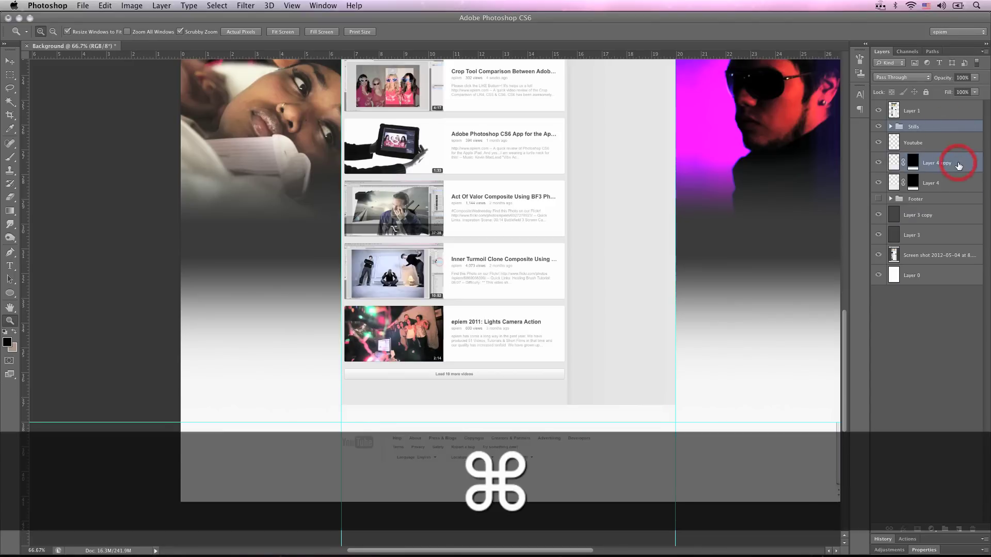
super+click(952, 216)
key(super+g)
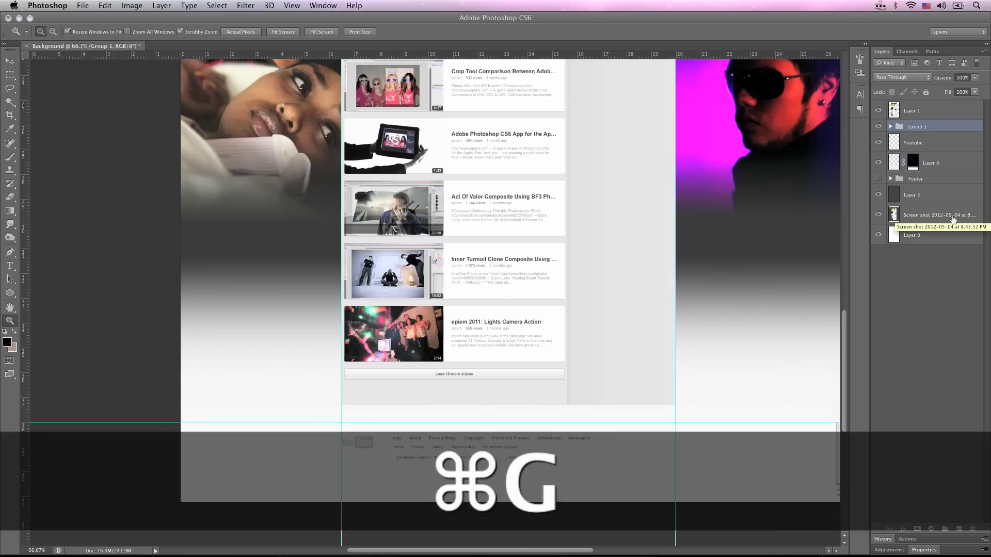
double_click(917, 126)
text(Final)
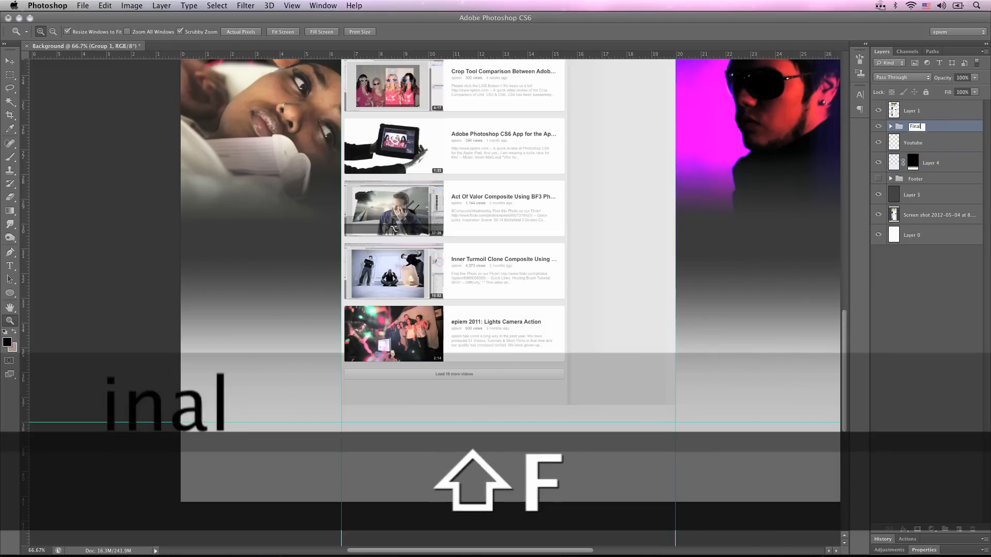
key(Return)
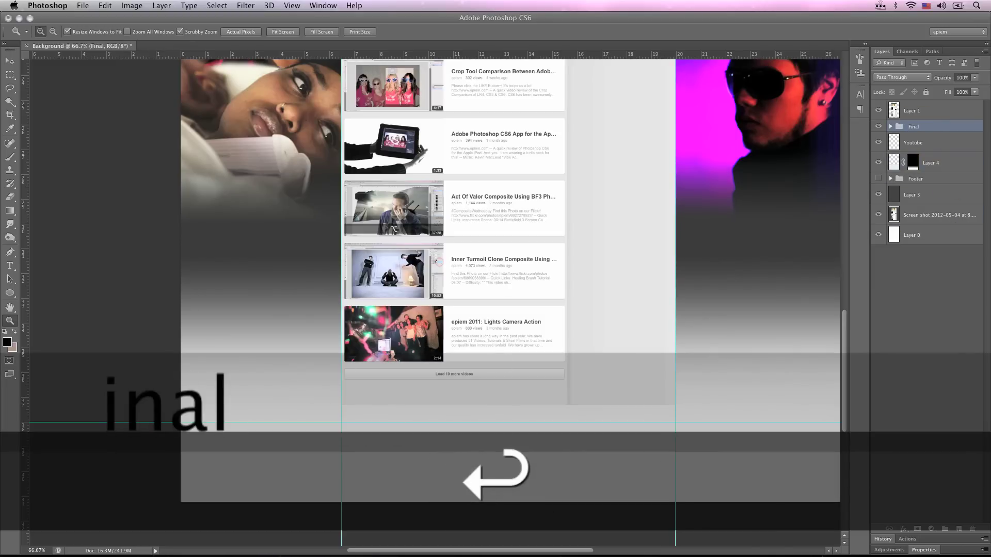
Hide Layer 4 and Layer 3, and duplicate the Final group
click(878, 163)
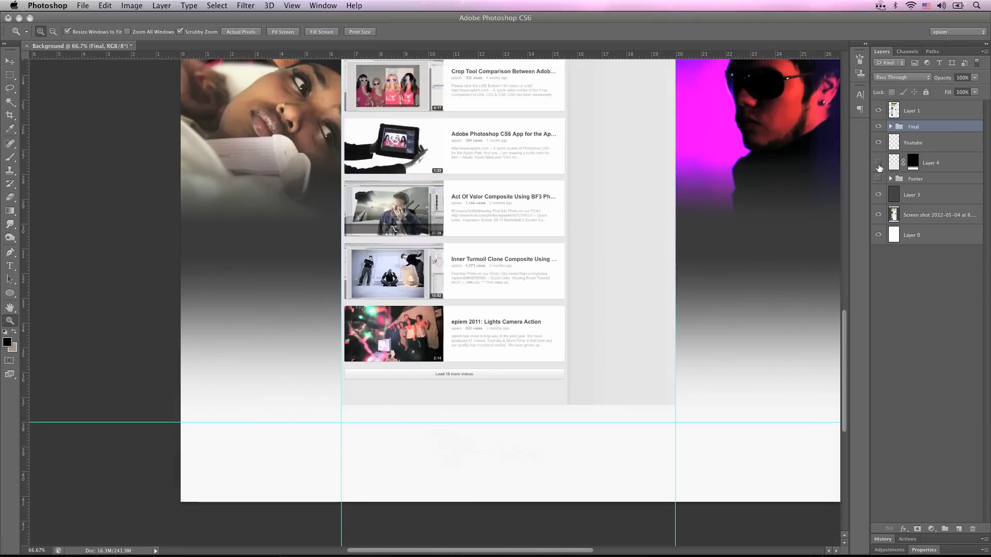
click(878, 195)
drag(934, 127, 956, 529)
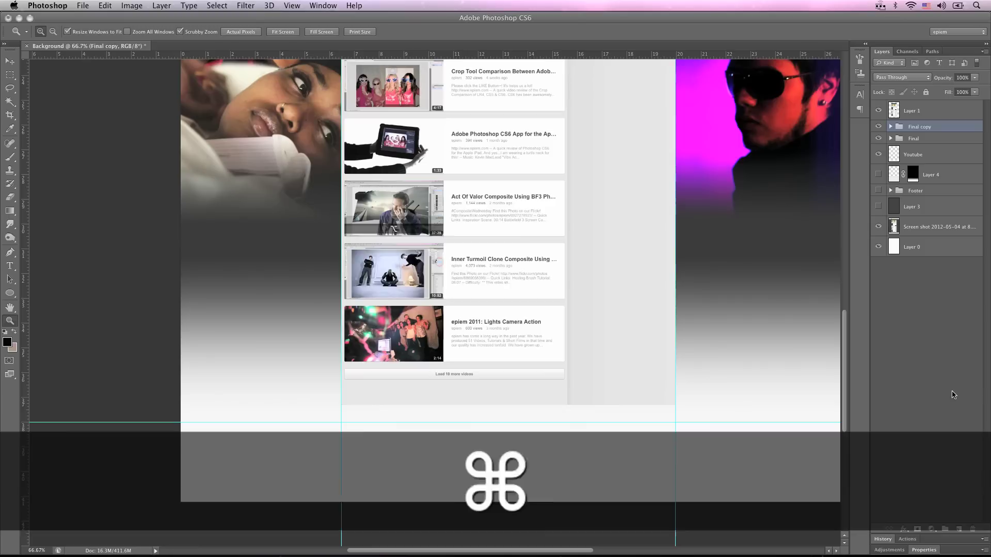
Merge a new empty layer with Final copy into one layer named 'Final Comp'
key(super+shift+n)
key(Return)
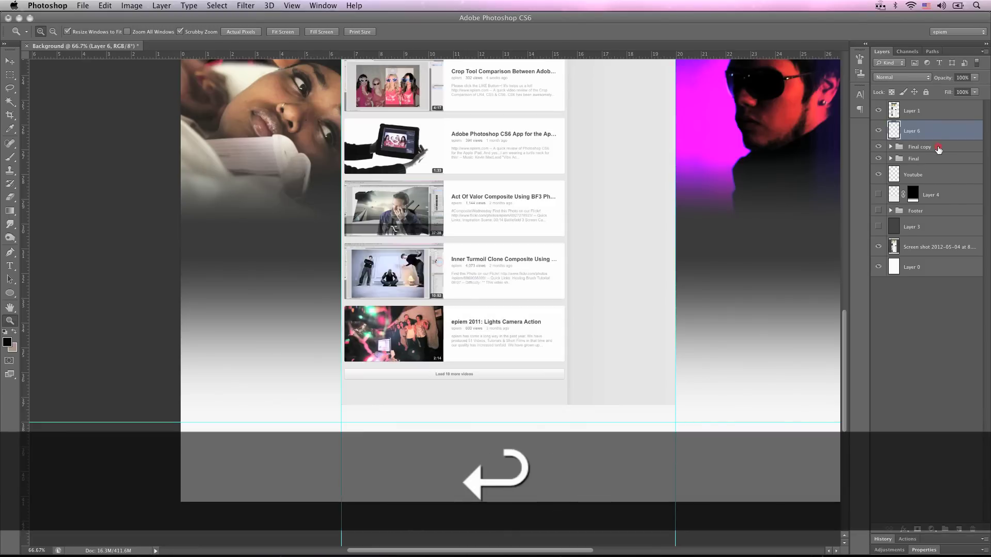
super+click(938, 149)
right_click(938, 149)
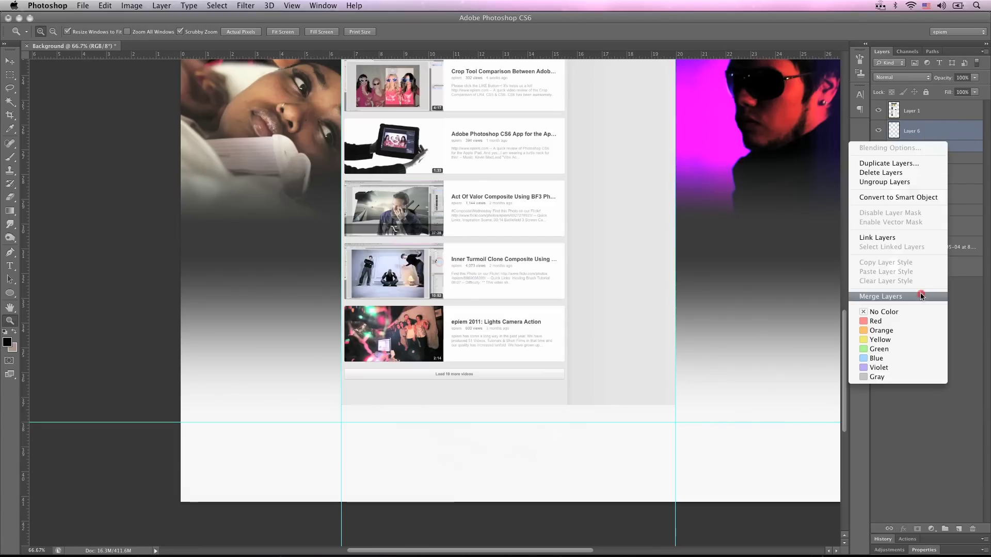
click(921, 296)
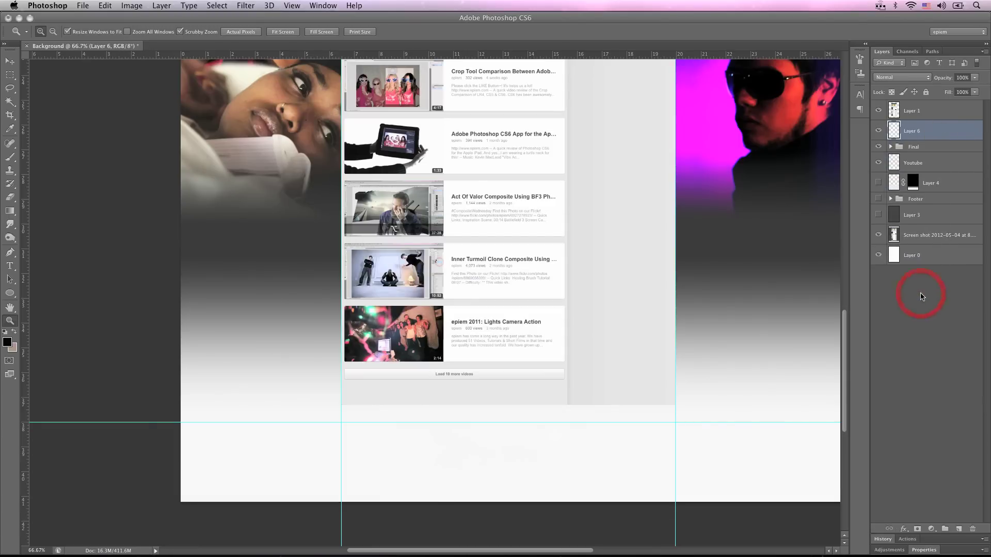
double_click(912, 132)
text(Final C)
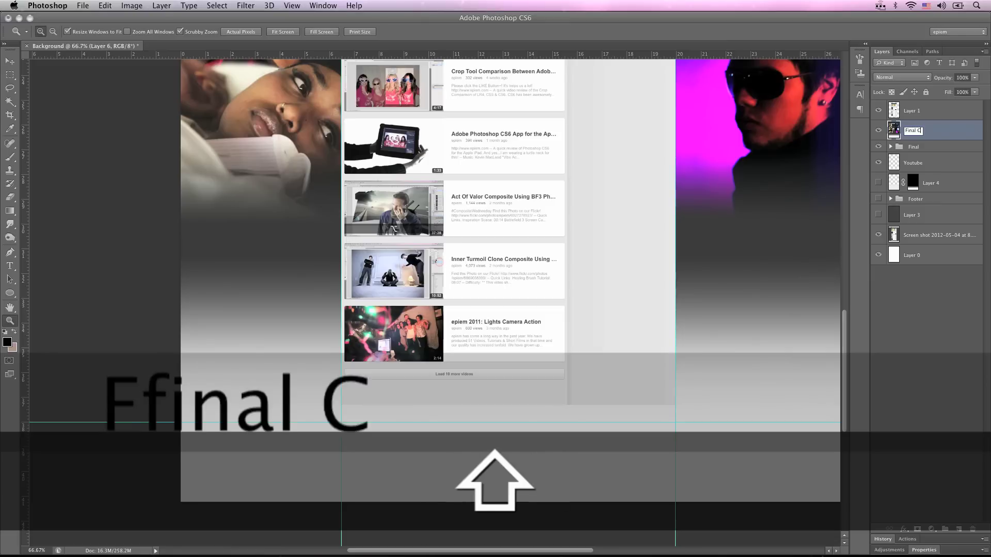
text(omp)
key(Return)
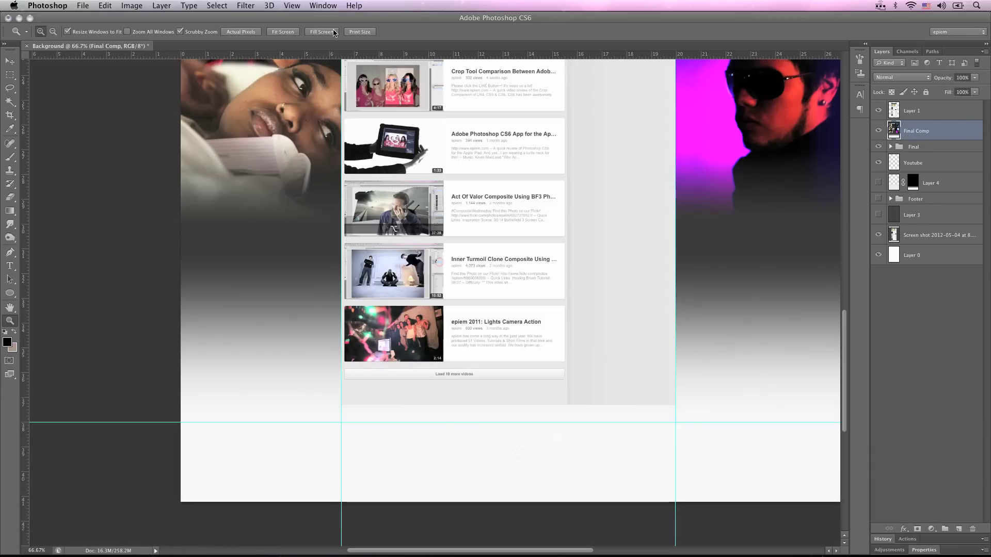
Fit the canvas on screen, then marquee-select and copy the composite between the guides
click(282, 31)
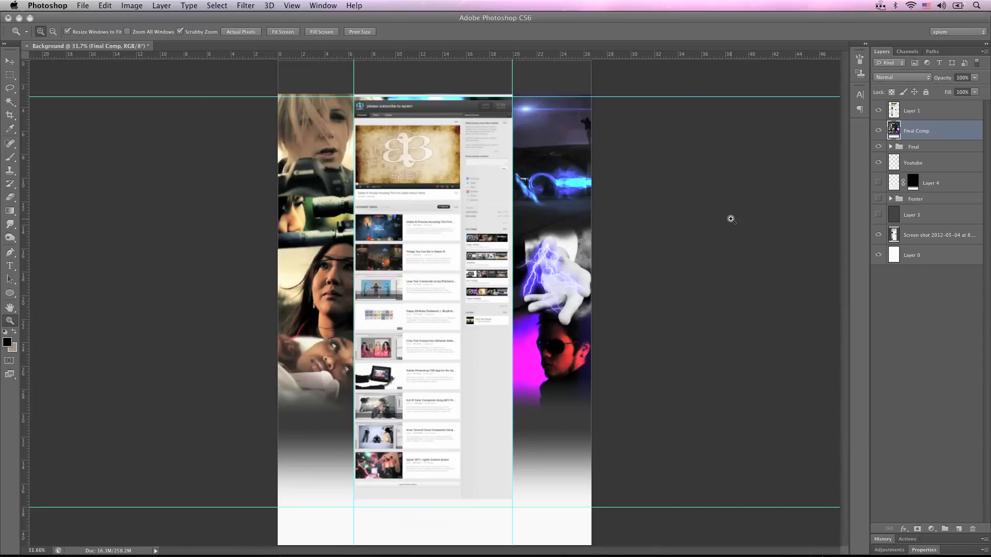
key(m)
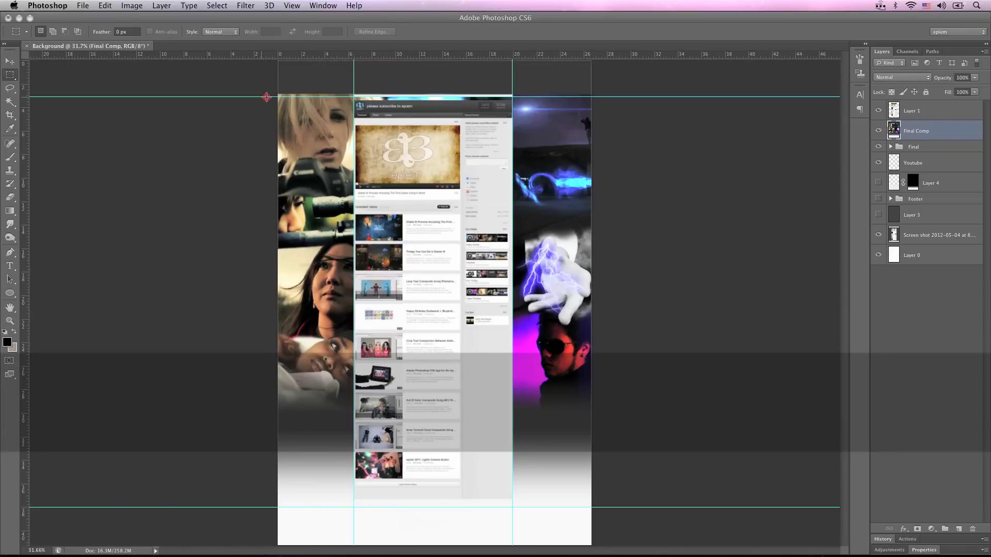
drag(266, 97, 649, 506)
key(super+c)
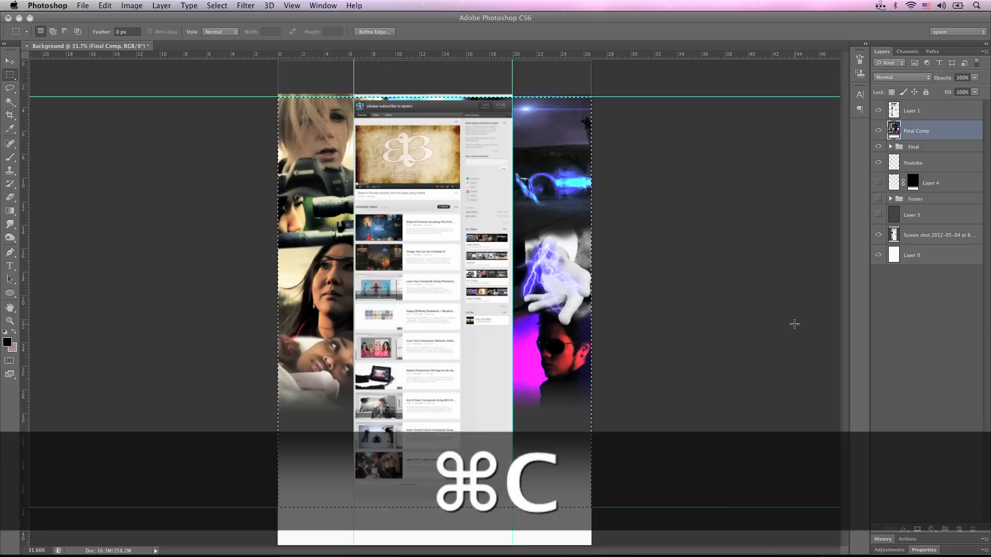
Paste the copy into a new clipboard-sized document, then return to the original file
key(super+n)
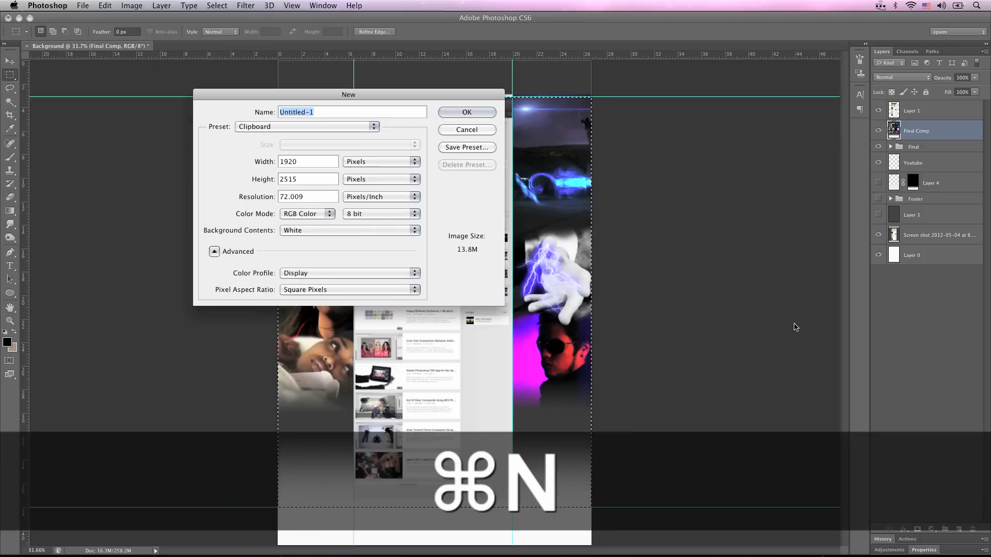
key(Return)
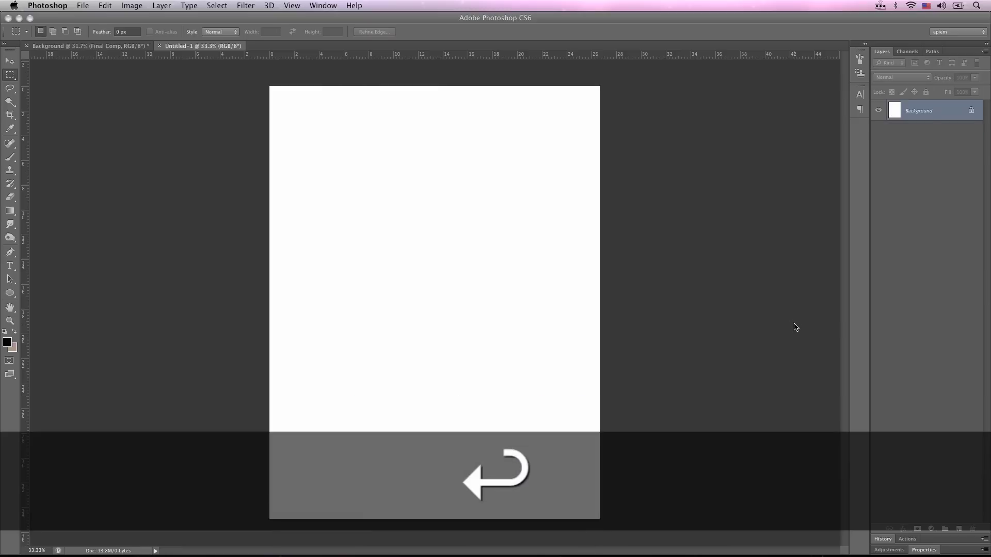
key(super+v)
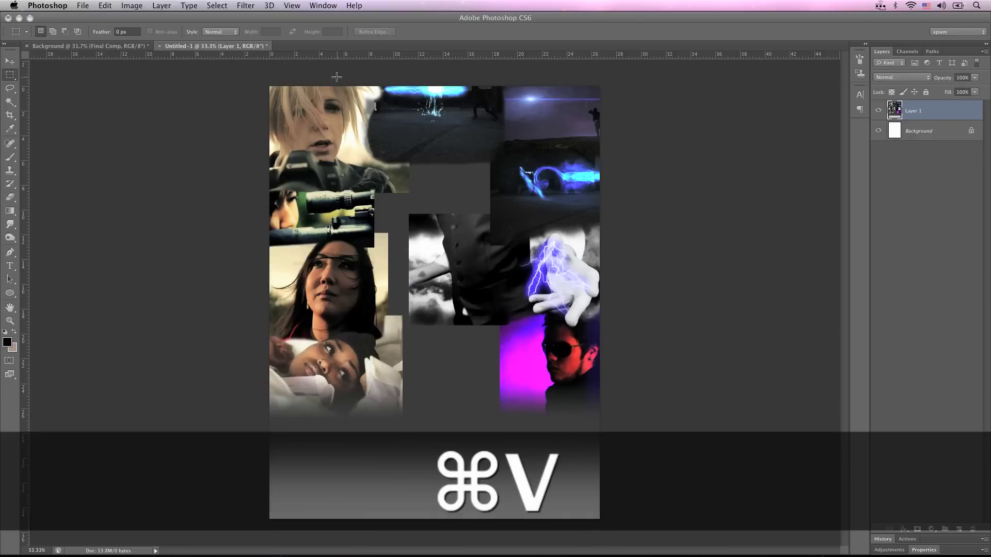
click(121, 46)
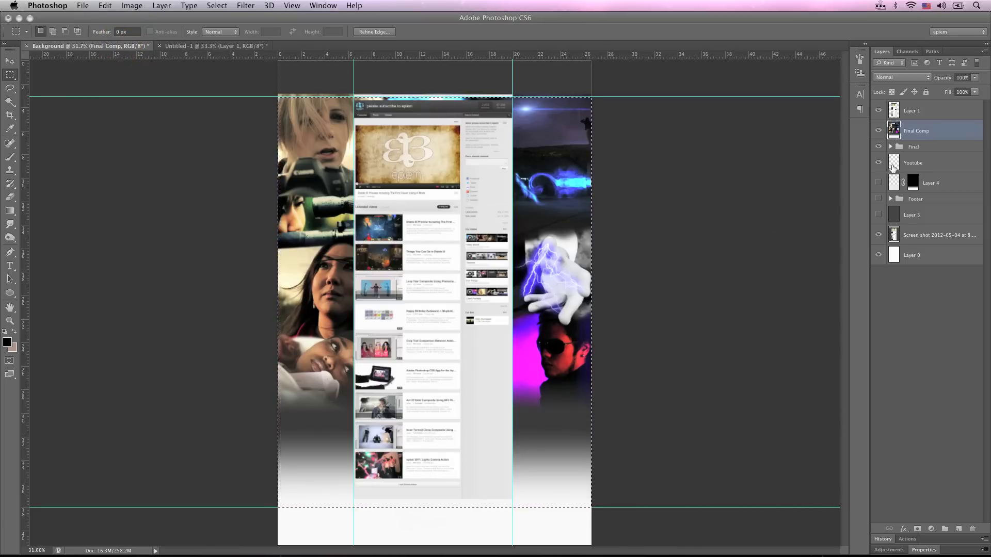
Load the Youtube layer's outline as a selection and copy that footer area from Layer 4
super+click(893, 164)
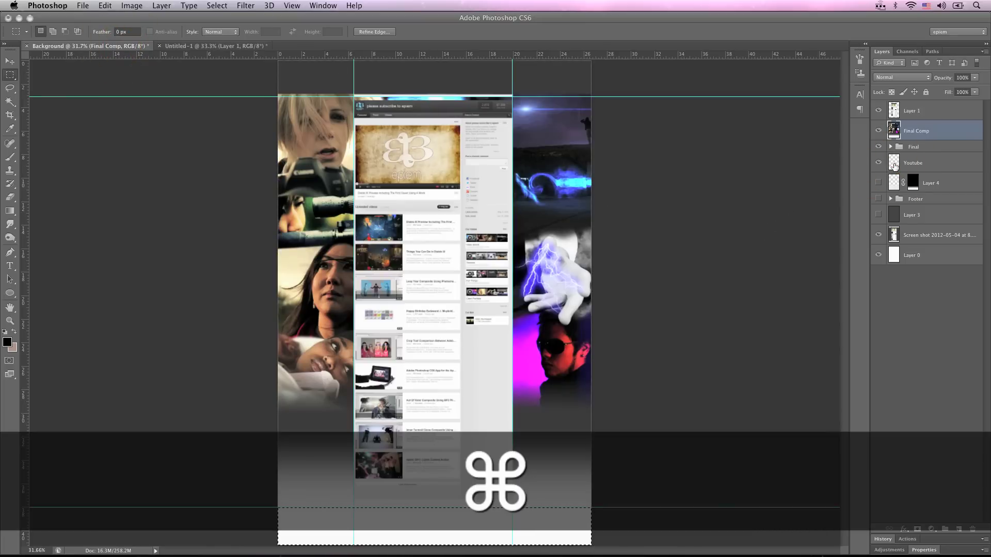
click(878, 183)
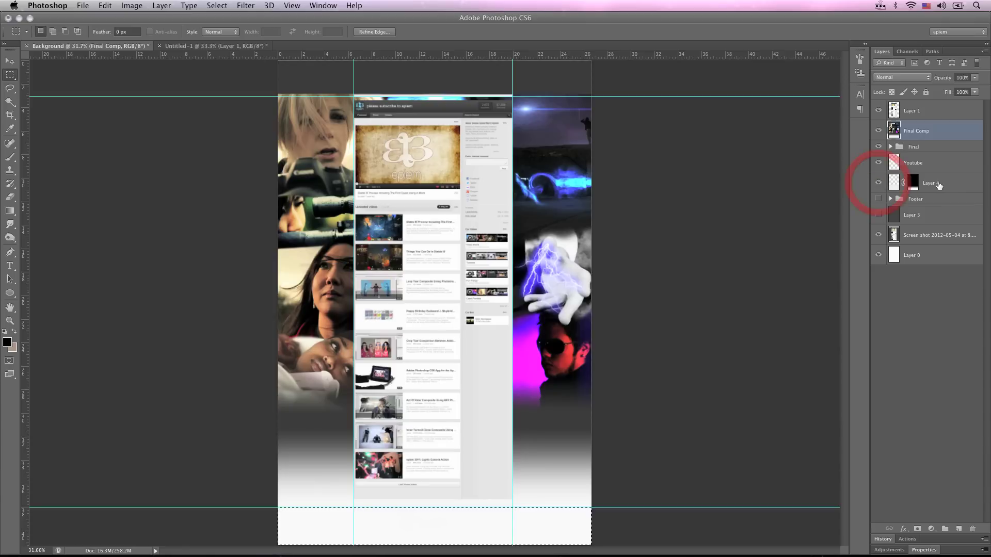
click(955, 186)
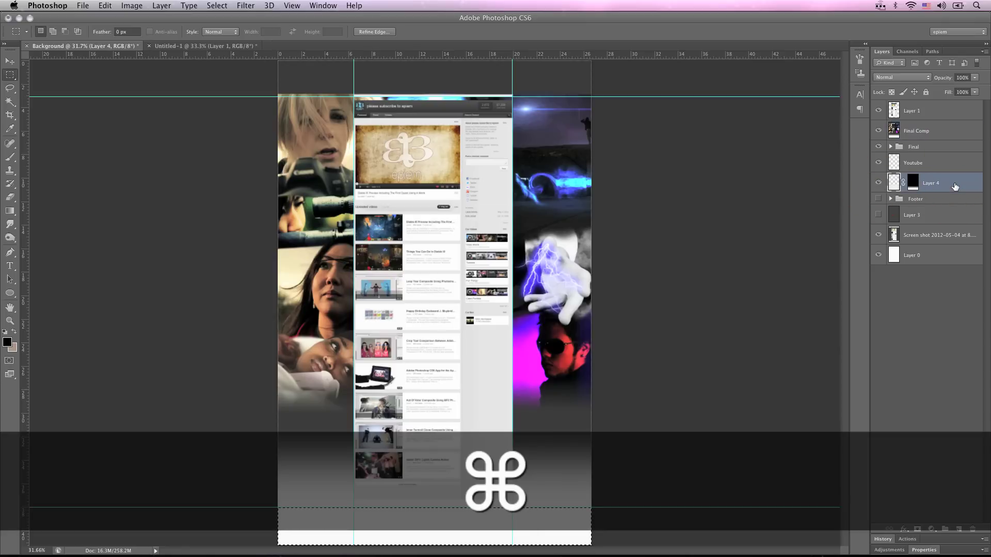
key(super+c)
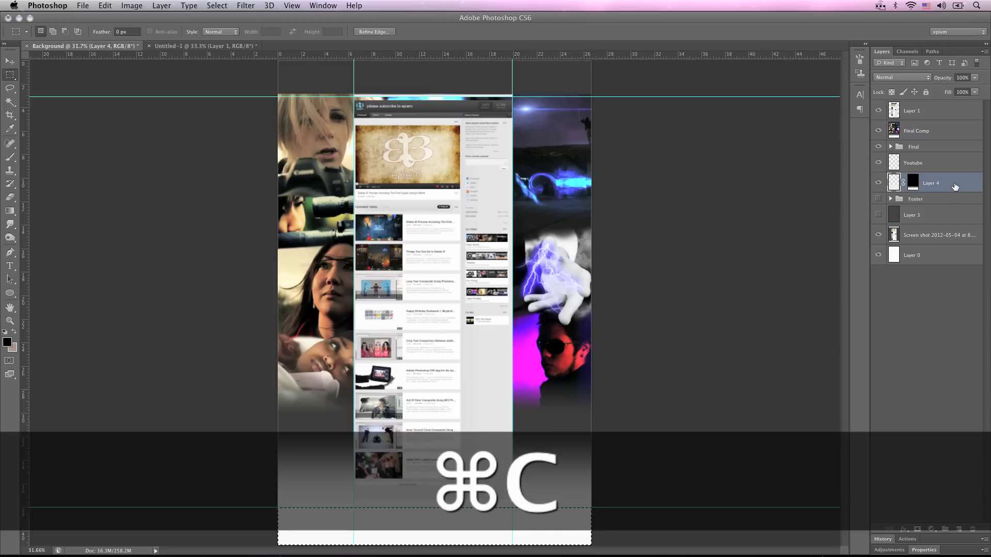
Paste the footer strip into Untitled-1 and move it to the canvas bottom
click(227, 47)
key(super+v)
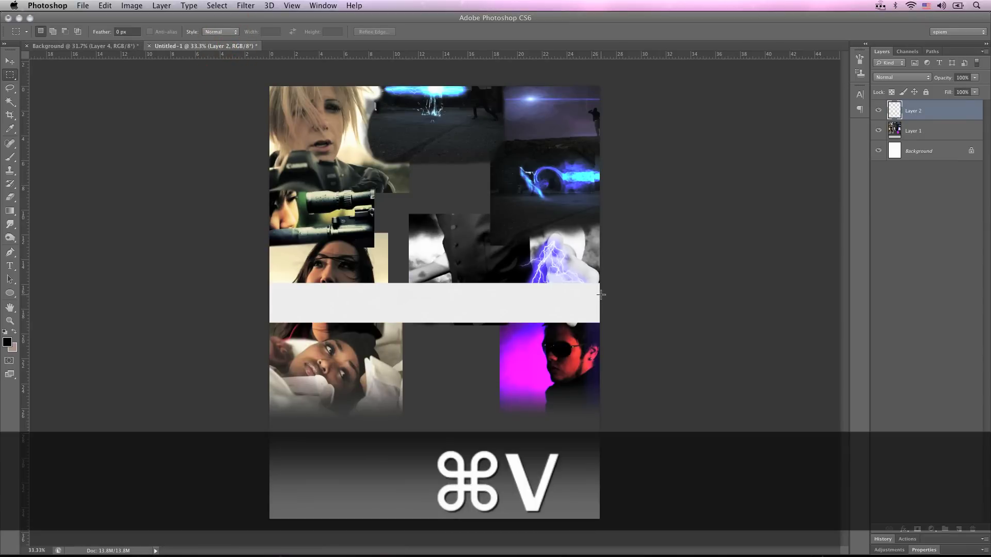
key(super+t)
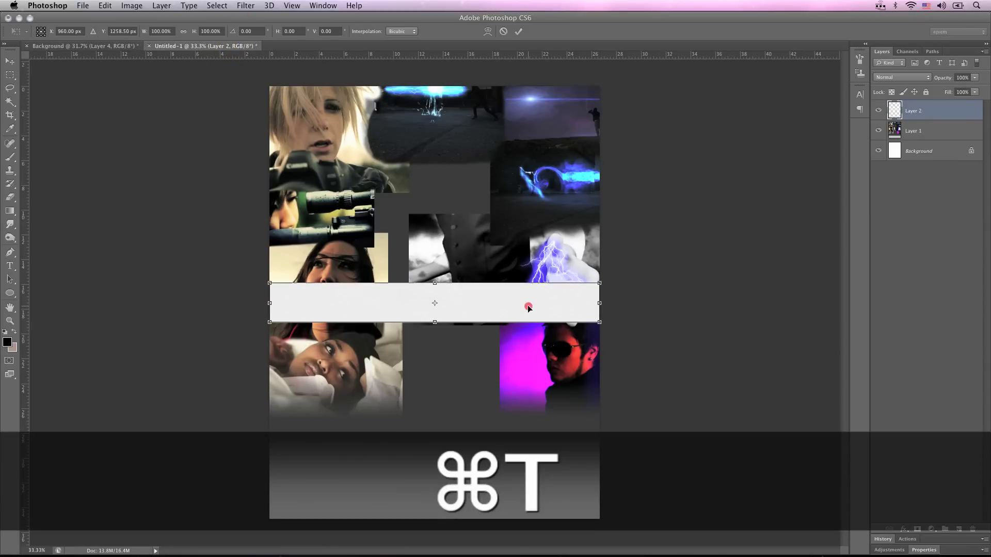
drag(528, 307, 532, 506)
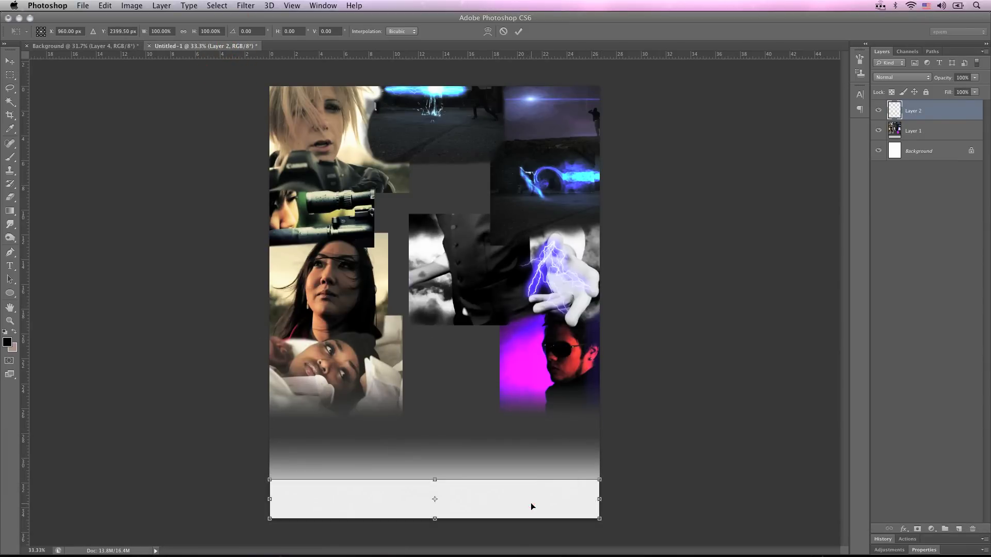
key(Return)
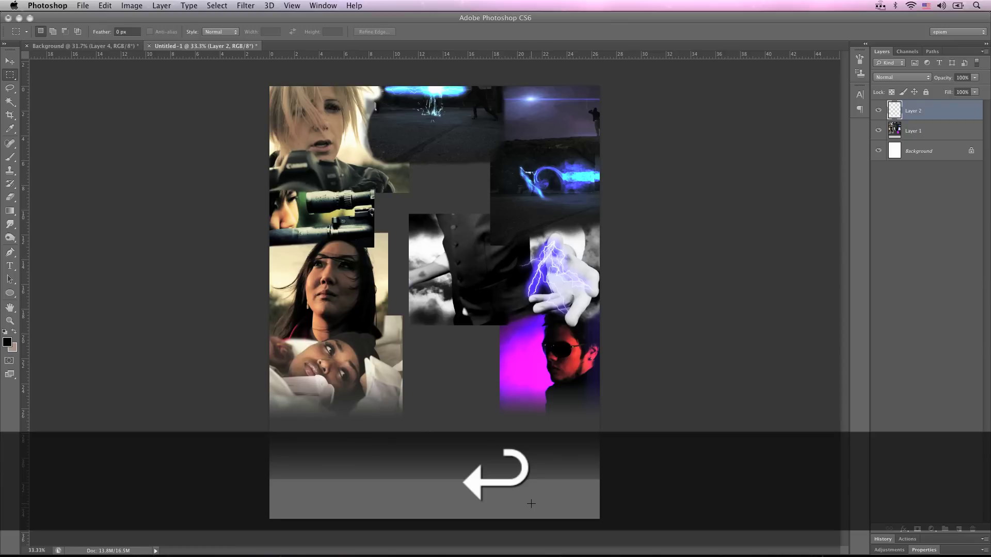
Fade the strip upward with a vertical gradient layer mask and flatten the image
click(916, 529)
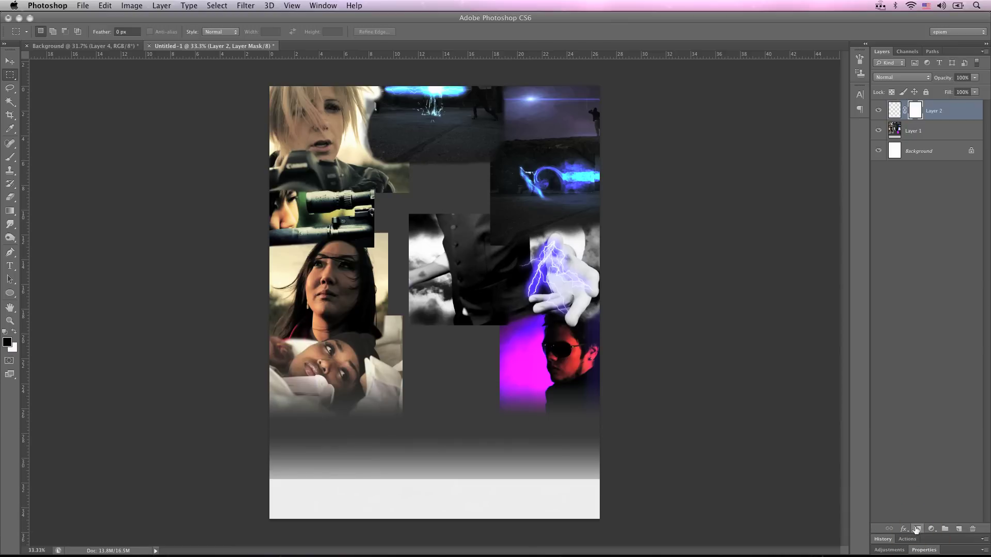
key(super+i)
key(g)
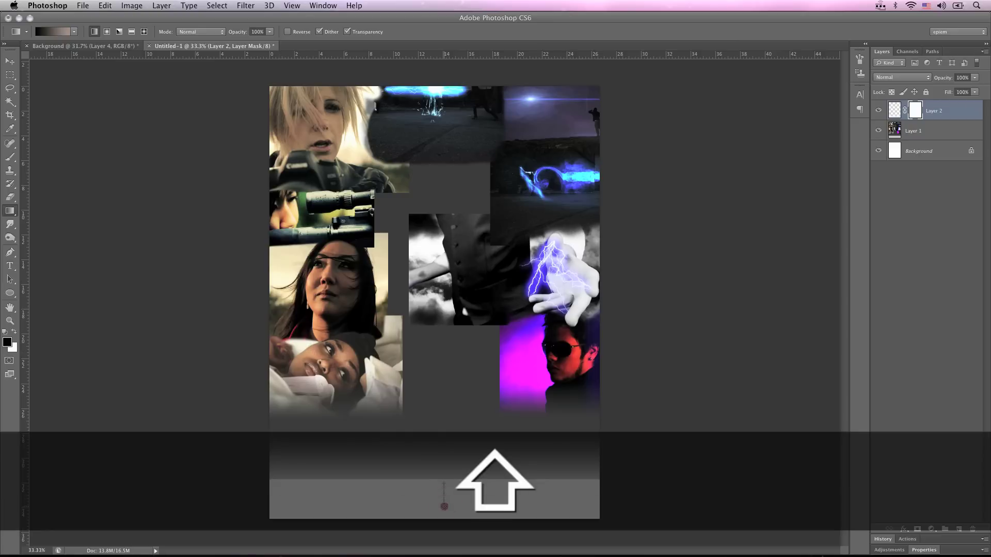
drag(440, 501, 441, 487)
key(super)
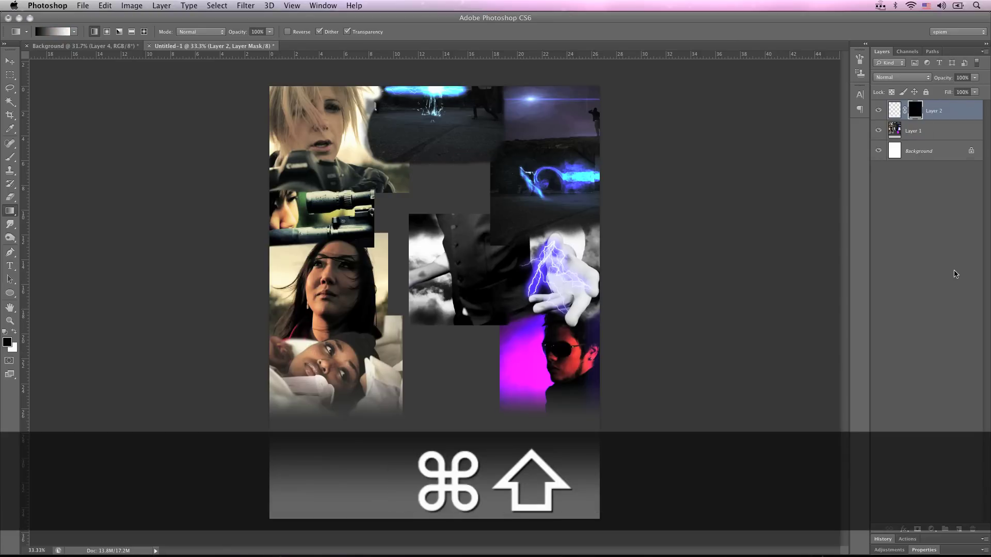
key(super+shift+a)
key(super+shift+s)
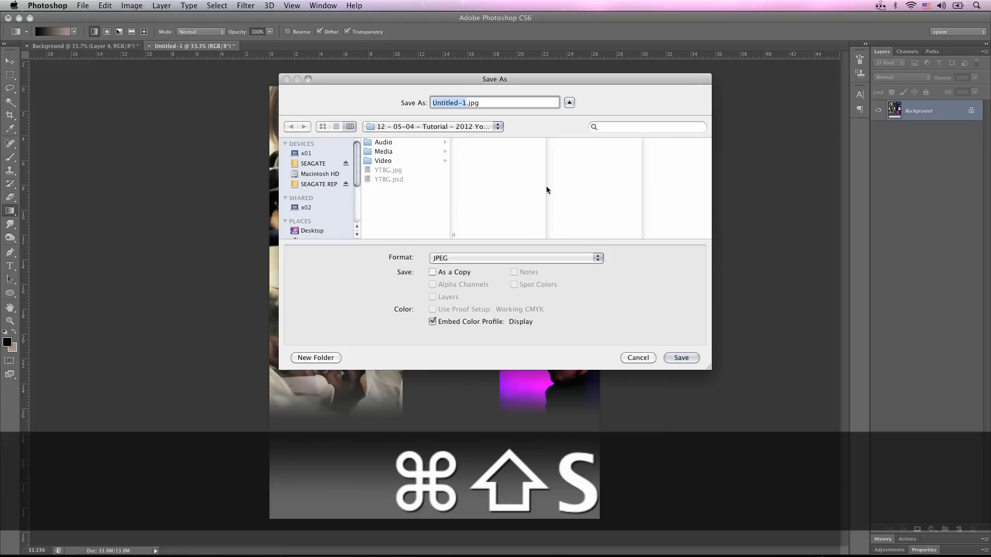
Save the image as YTBG in JPEG format in the Media folder
click(410, 151)
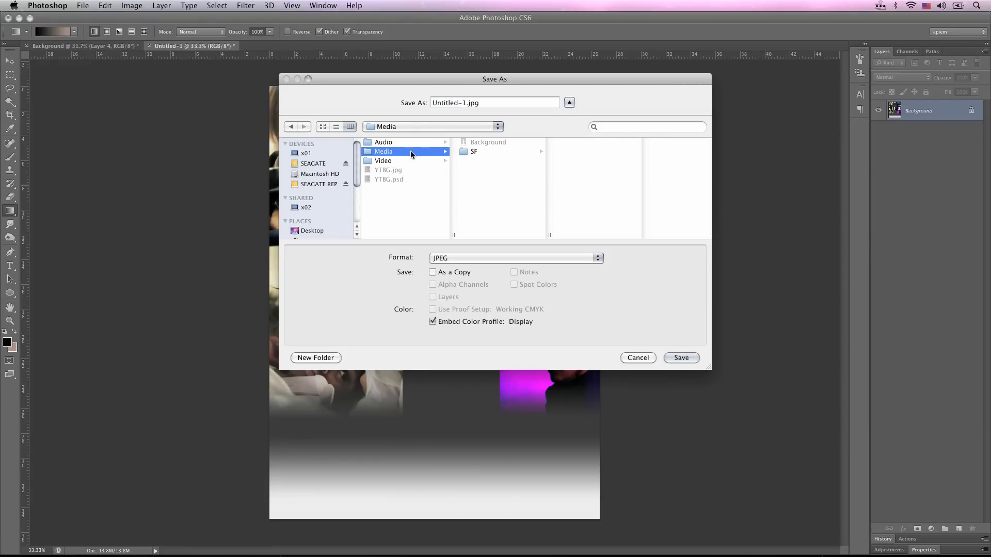
key(Right)
key(Left)
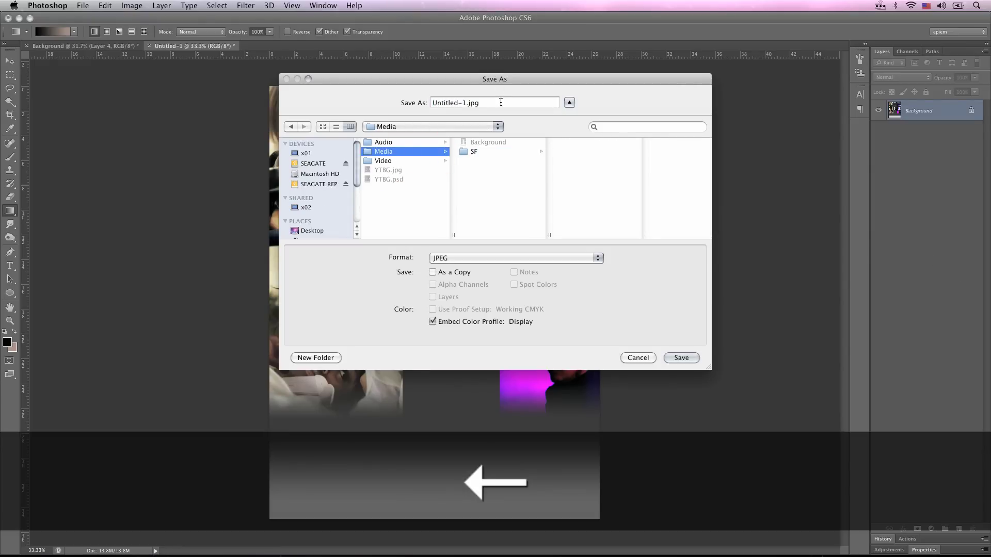
triple_click(500, 102)
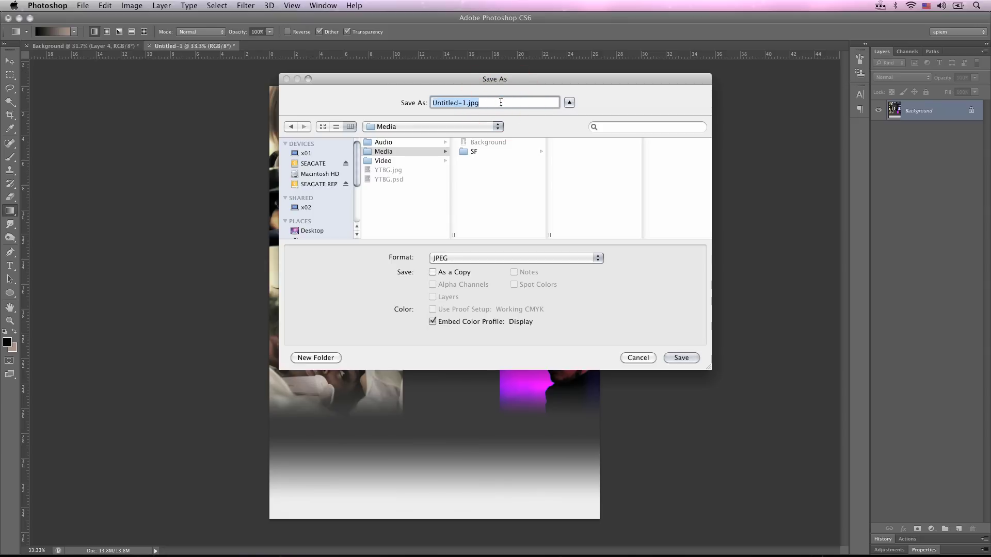
text(YTBG)
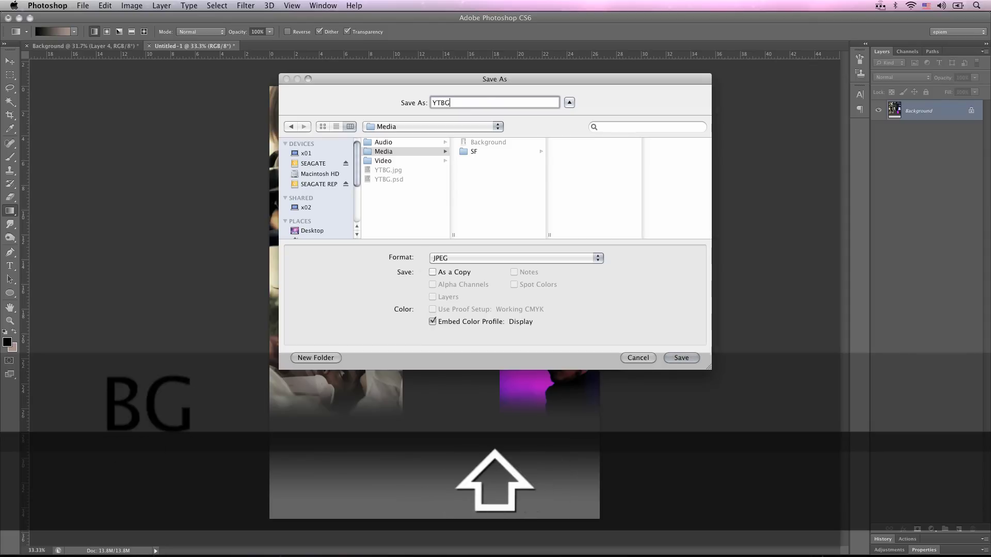
click(593, 258)
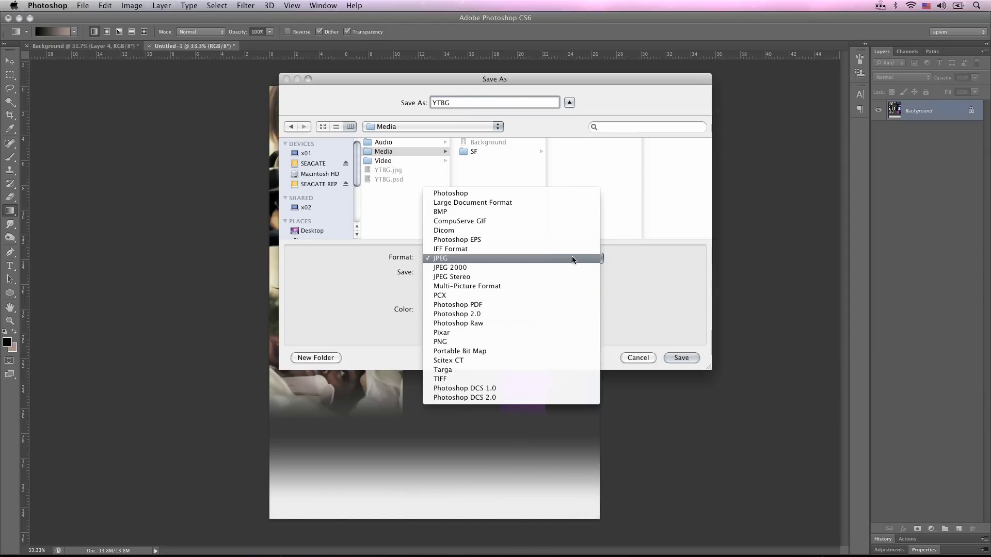
click(571, 257)
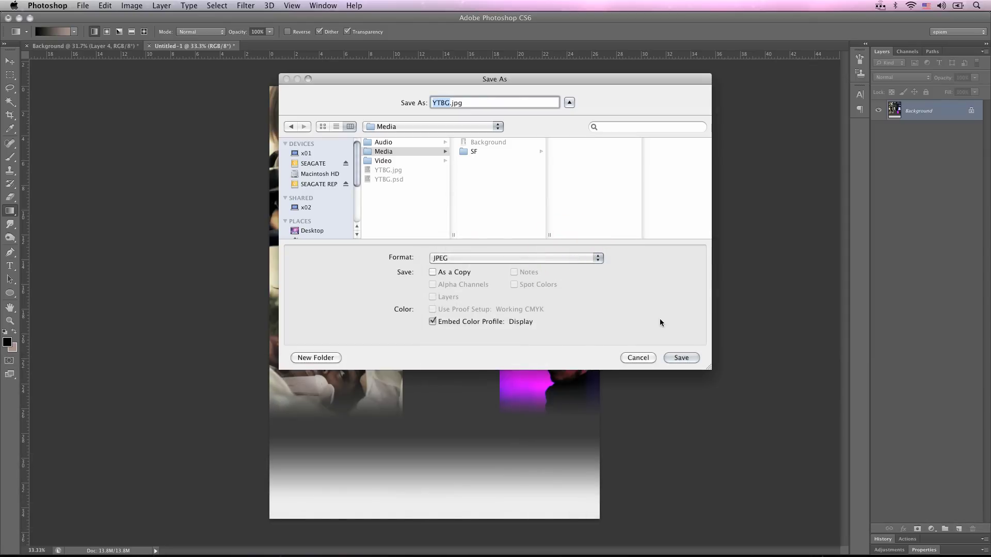
click(682, 357)
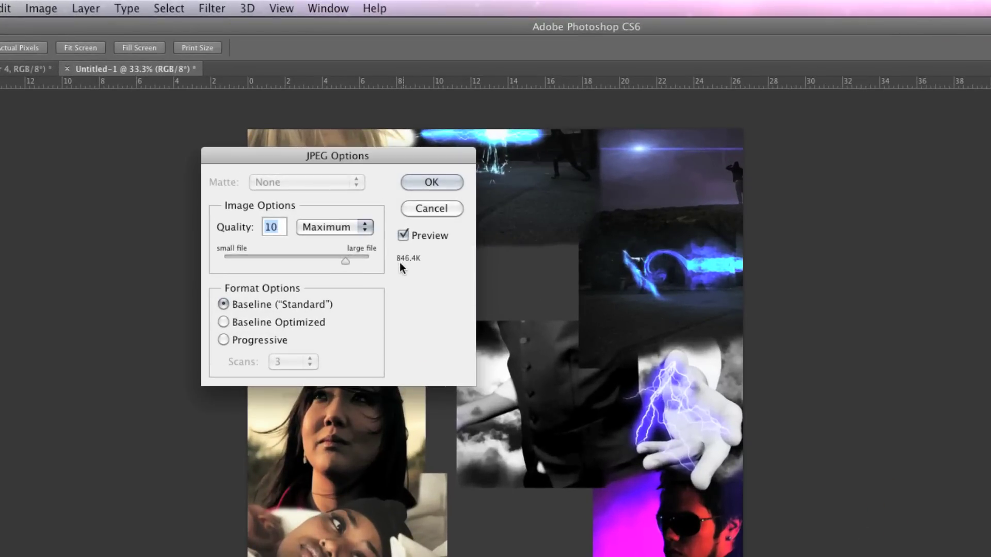
Raise the JPEG quality to 11 and confirm the save
drag(345, 261, 348, 261)
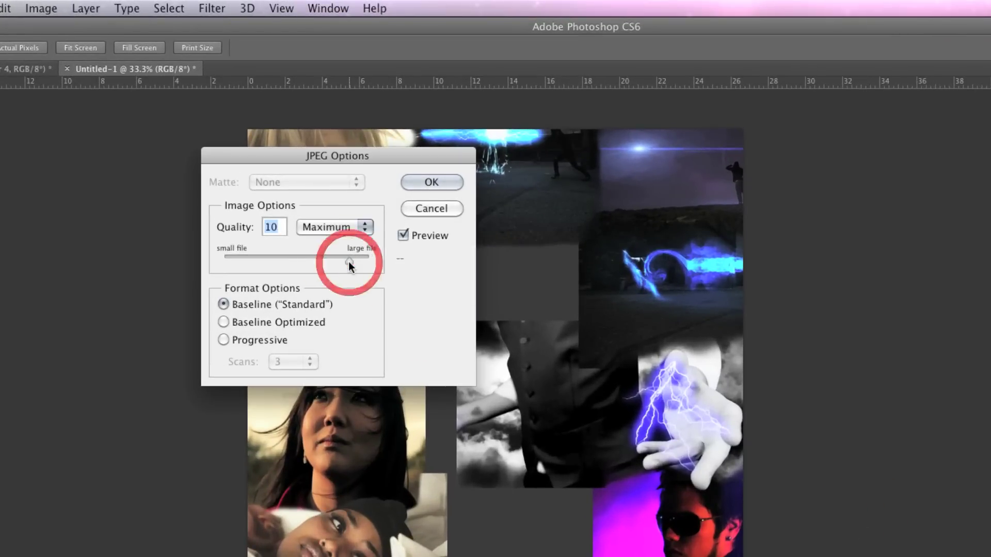
drag(348, 261, 344, 264)
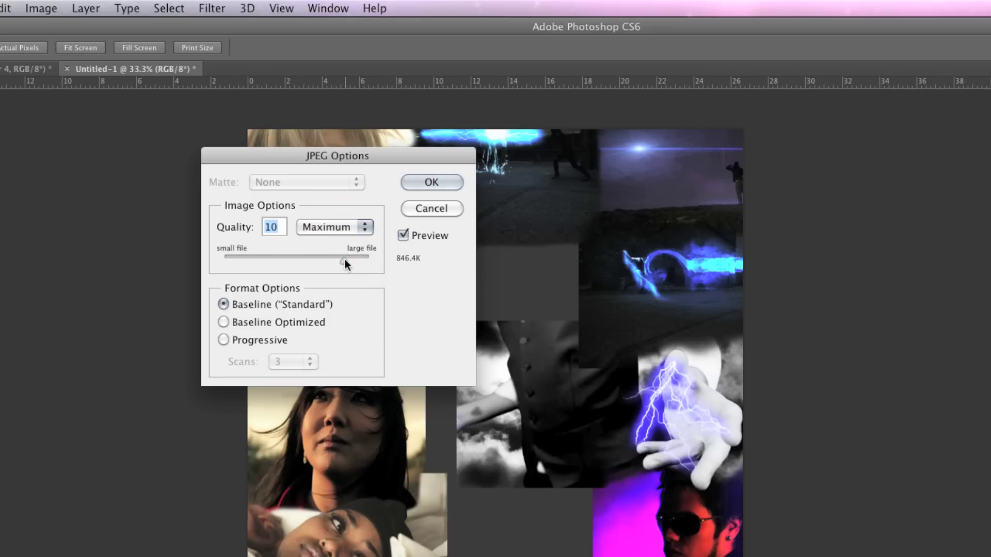
click(439, 185)
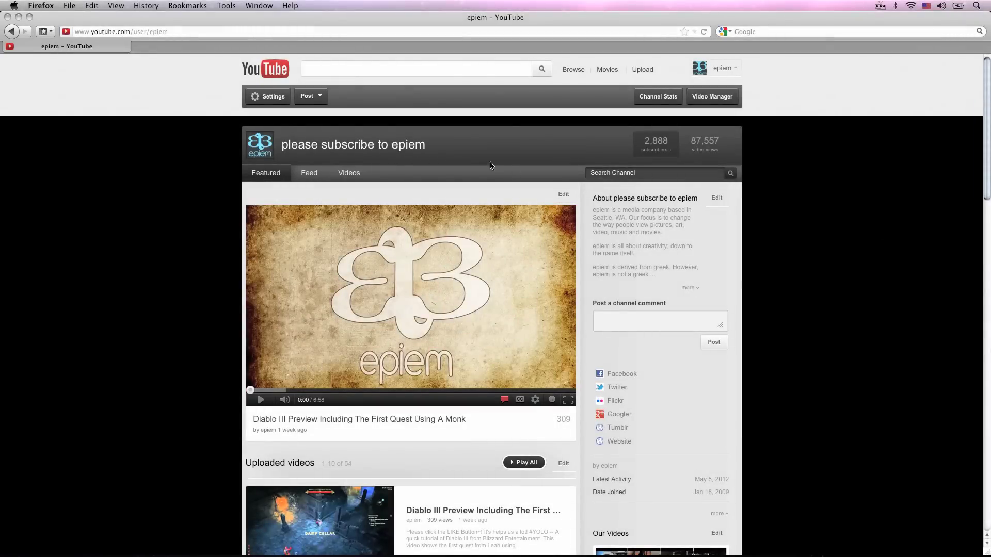
Upload YTBG.jpg from the Media folder as the channel background image
click(264, 96)
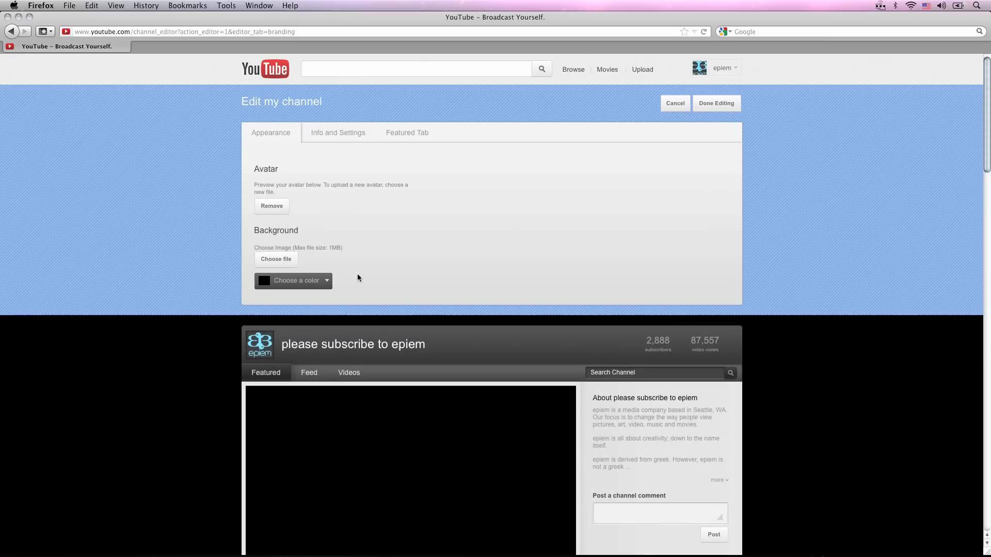
click(283, 261)
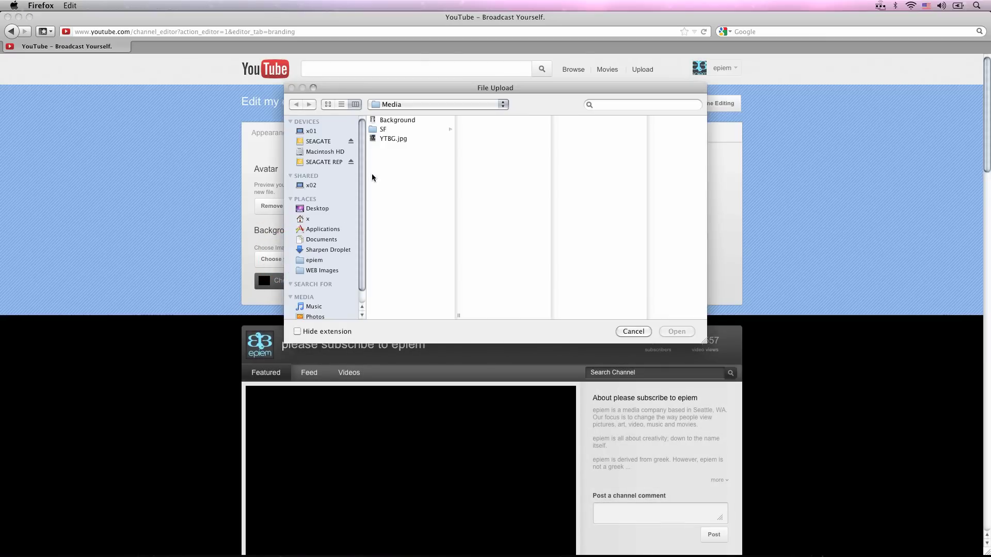
click(389, 137)
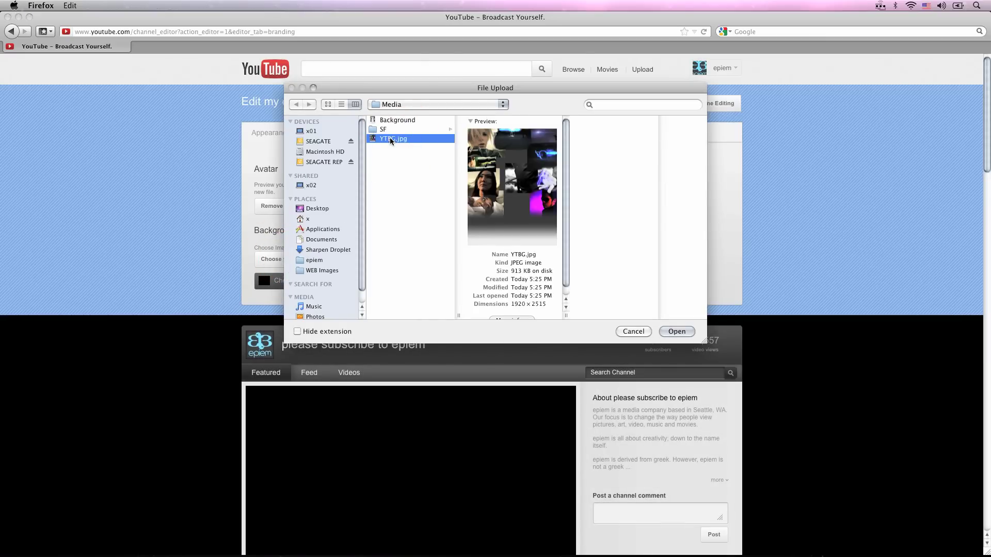
click(677, 332)
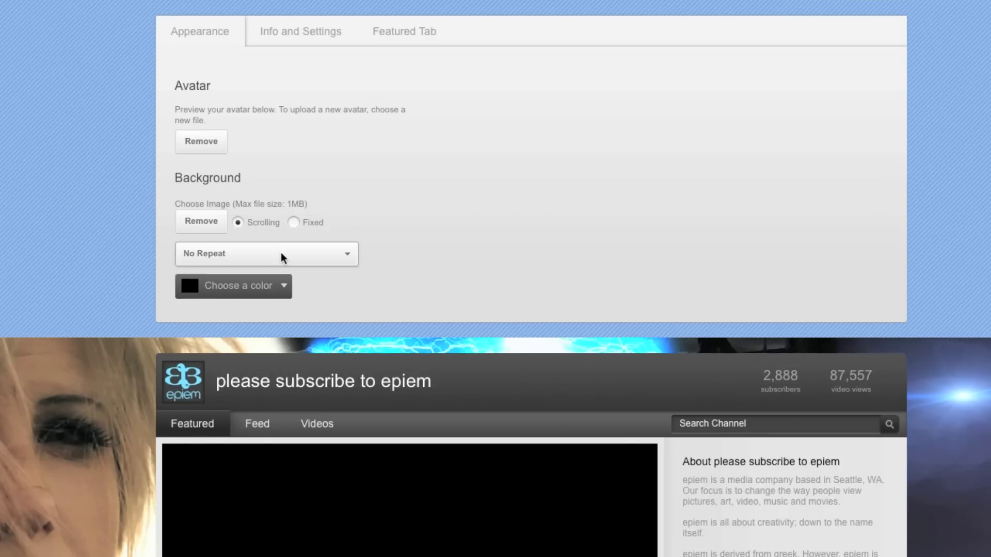
Keep the background on No Repeat and clear the channel background colour
click(281, 253)
click(275, 274)
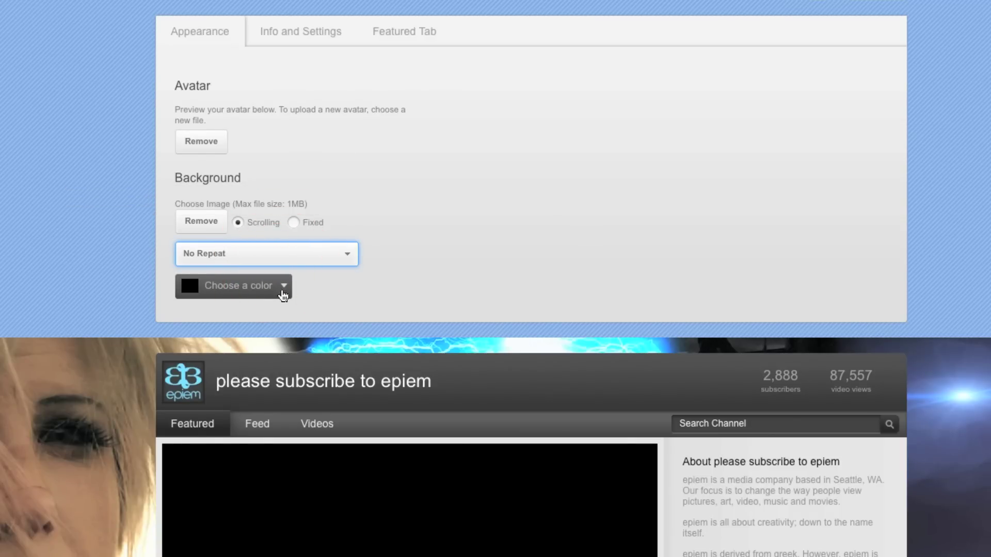
click(284, 294)
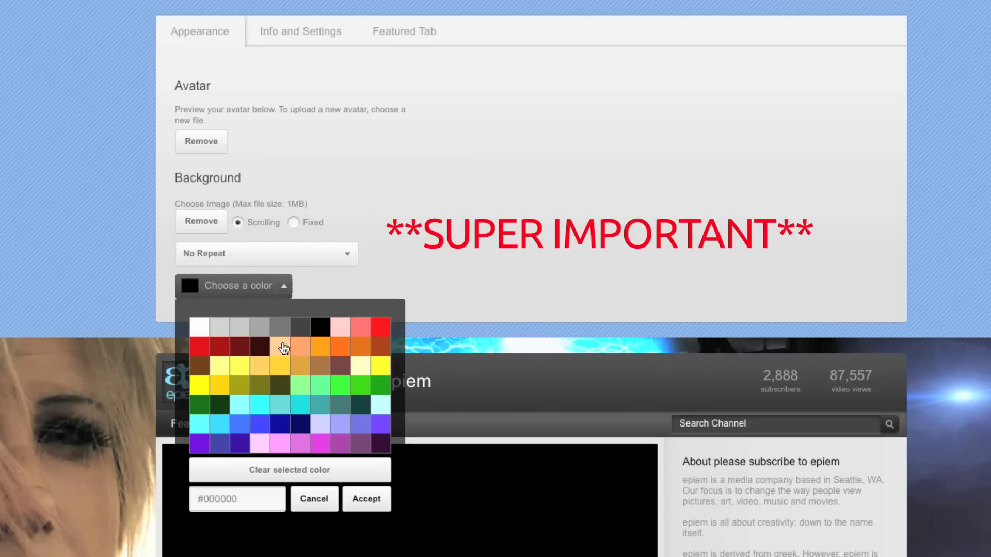
click(305, 470)
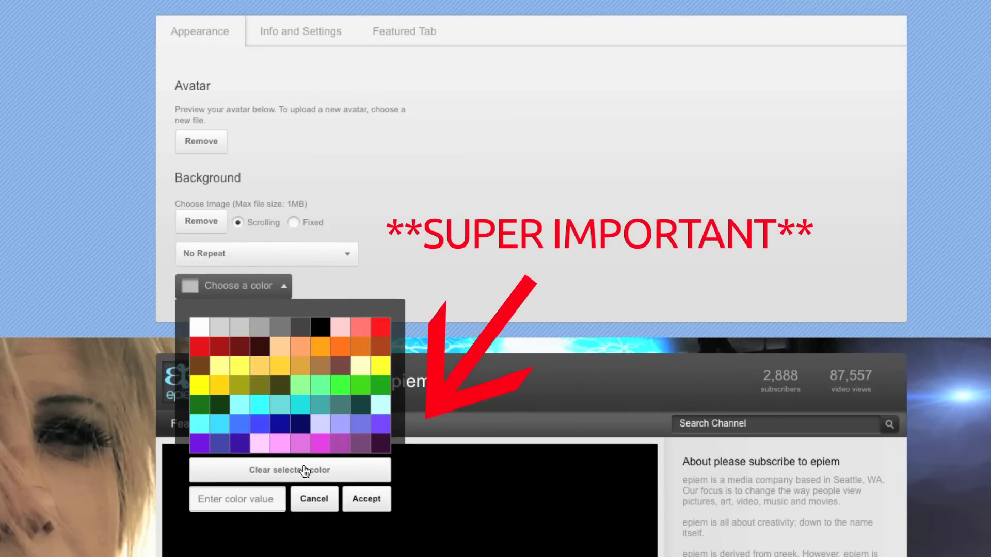
click(363, 499)
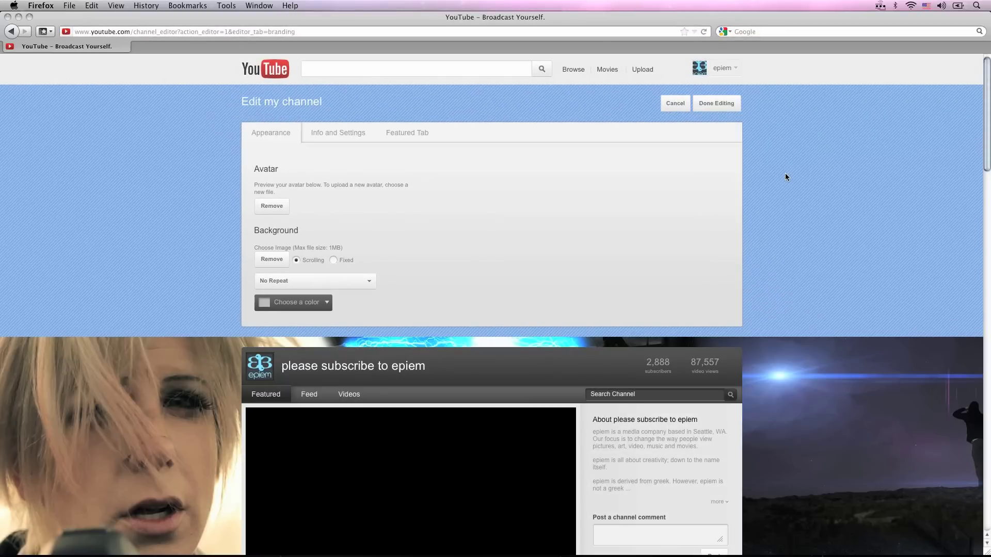
Finish editing the channel and load 10 more uploaded videos further down
click(722, 106)
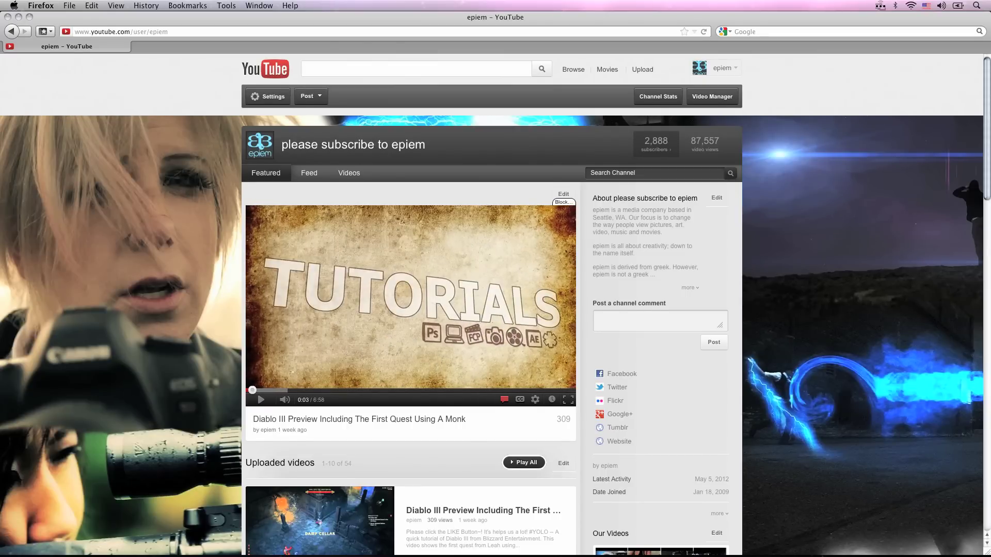
scroll(495, 305, down, 11)
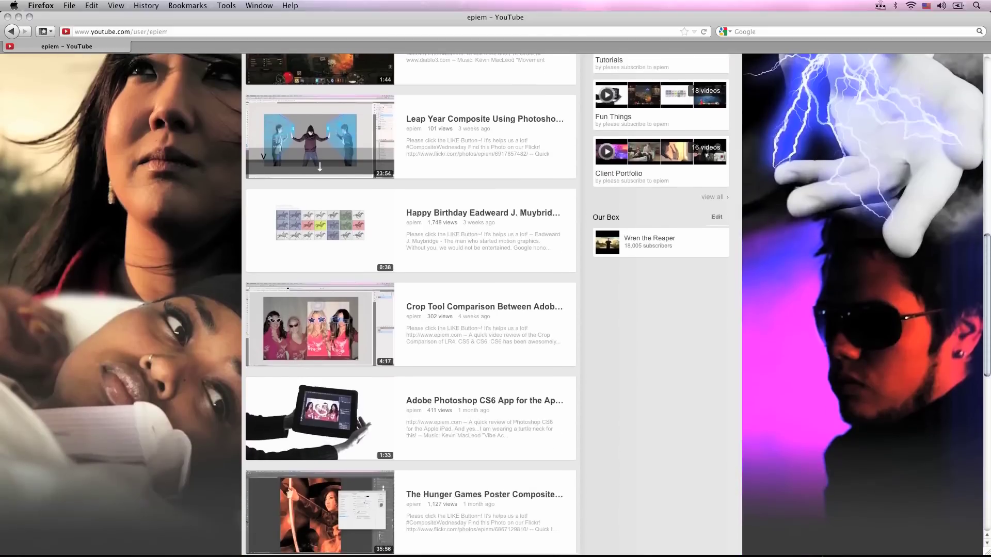
scroll(496, 304, down, 10)
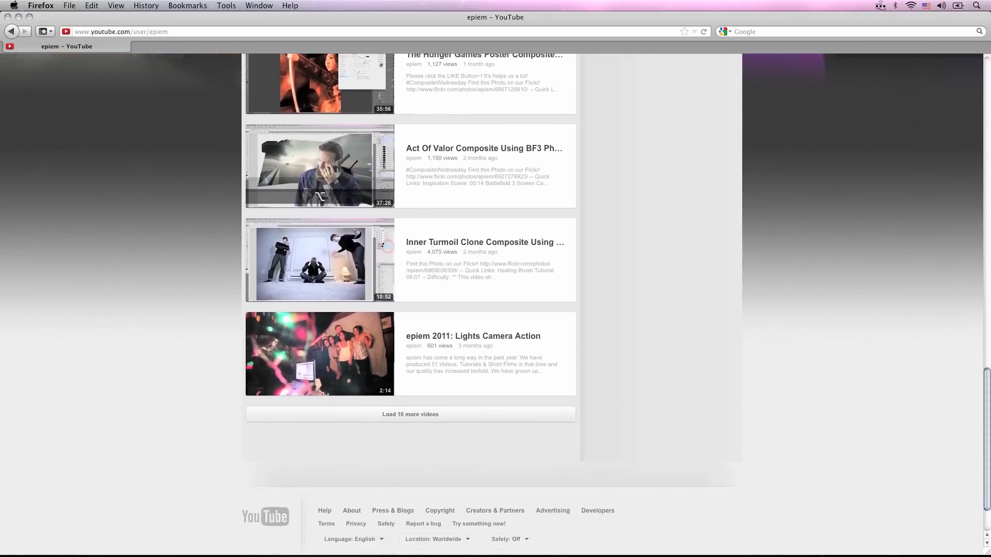
scroll(495, 304, down, 3)
click(410, 351)
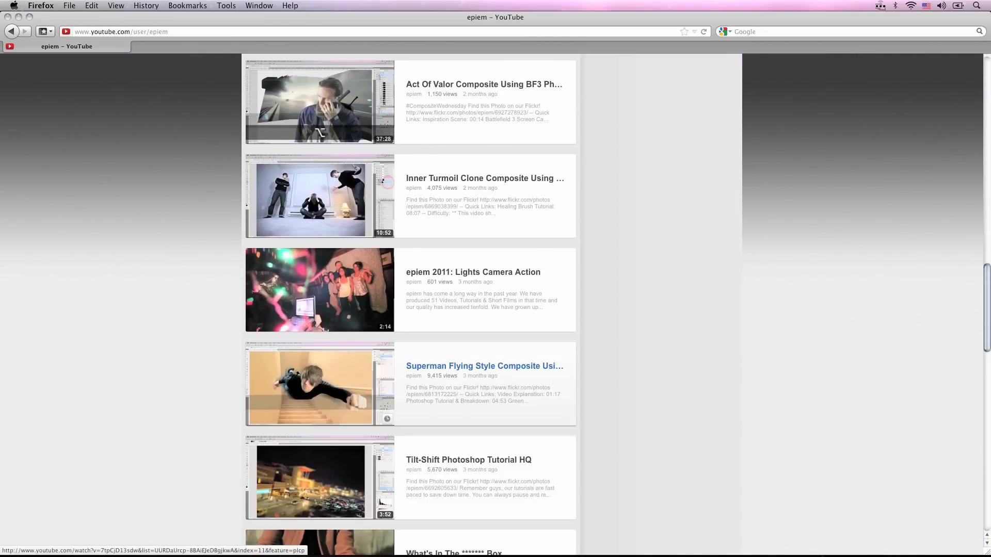
Load another 10 uploaded videos, then return toward the top of the page
scroll(410, 351, down, 20)
scroll(410, 304, down, 18)
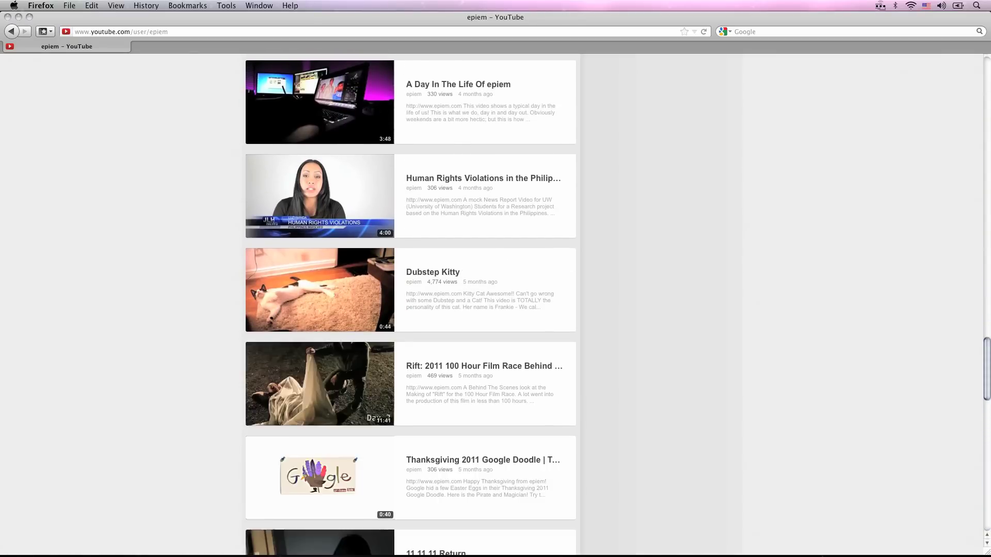
scroll(411, 304, down, 20)
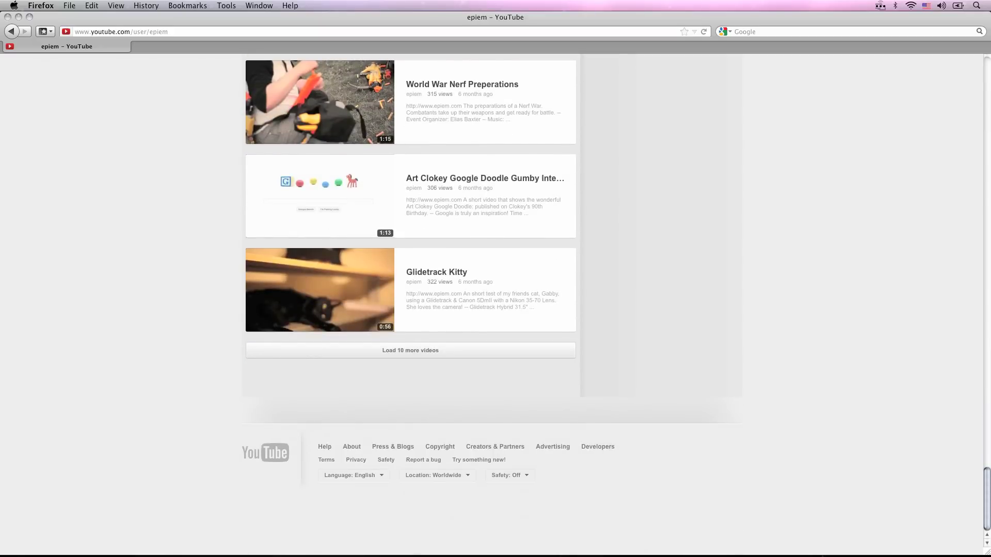
click(410, 351)
scroll(411, 305, down, 20)
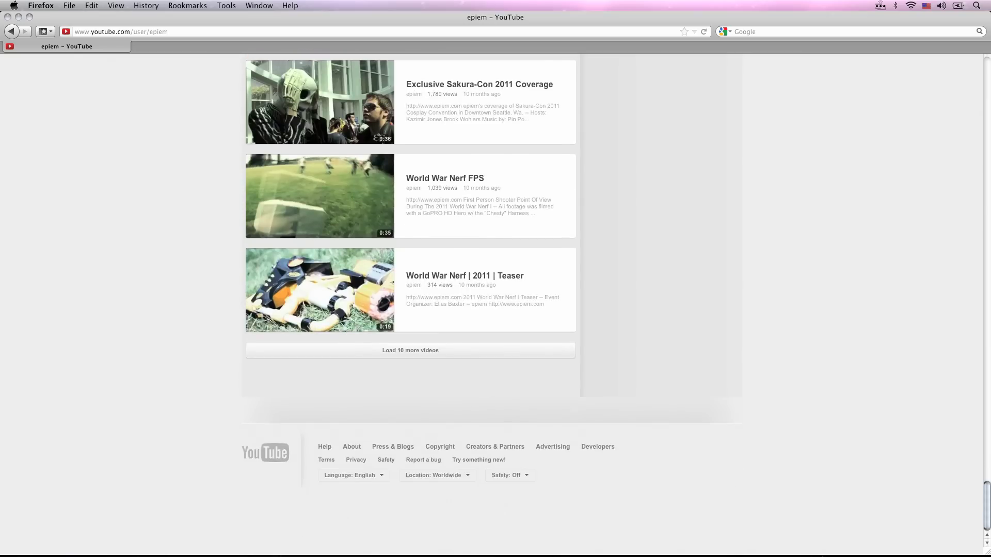
scroll(411, 305, up, 20)
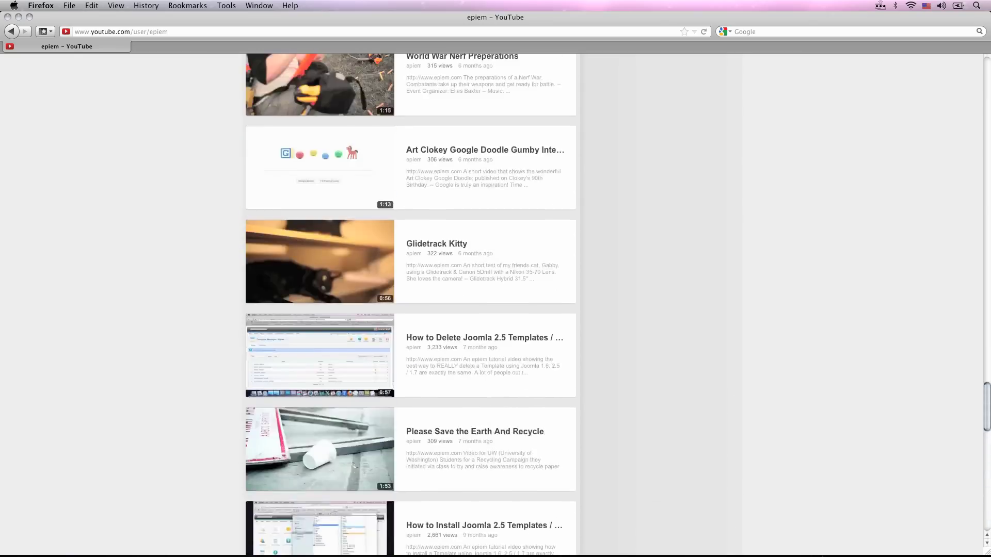
scroll(410, 304, up, 20)
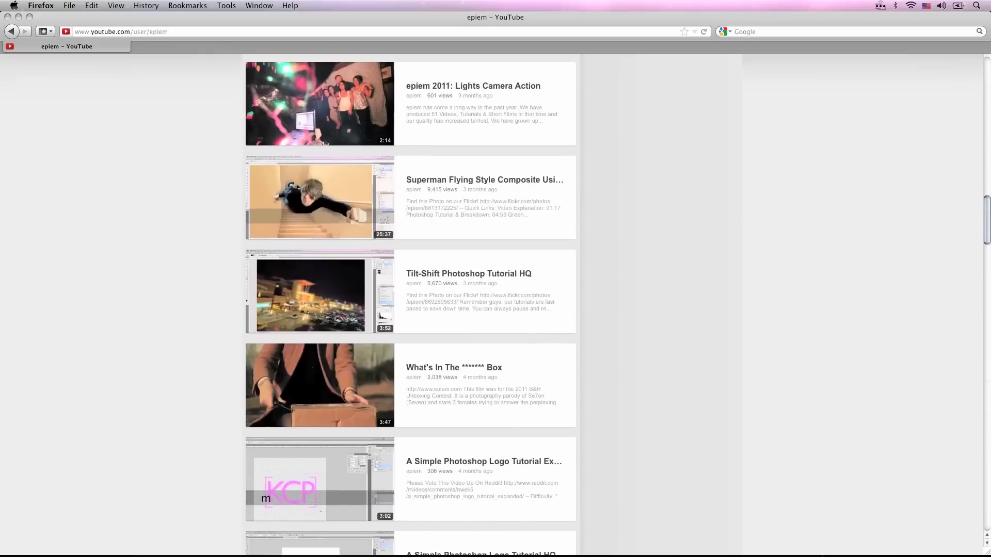
scroll(410, 305, up, 20)
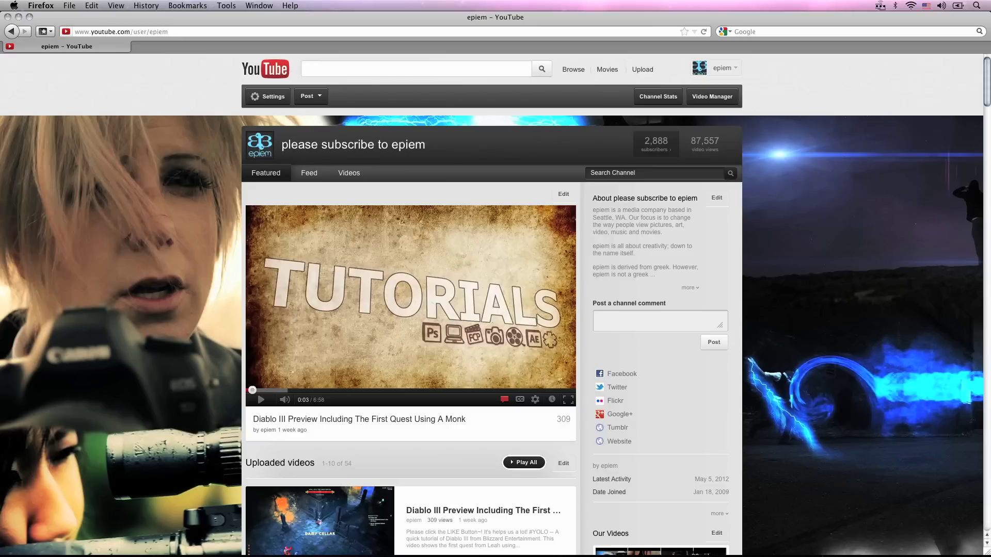